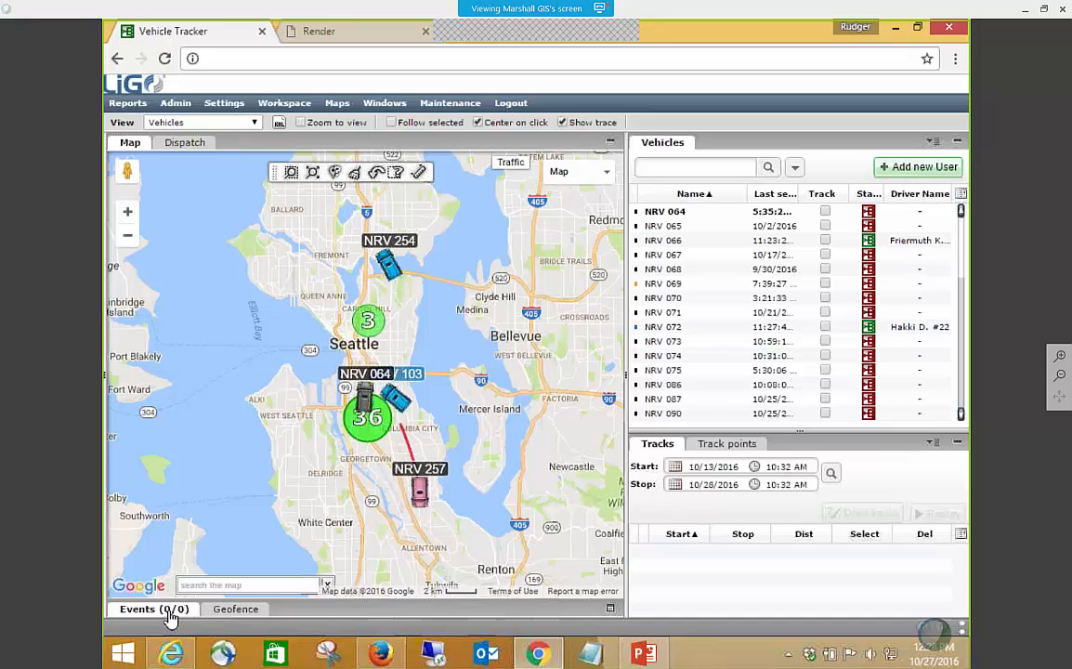
{"action": "left_click", "coordinate": [154, 609]}
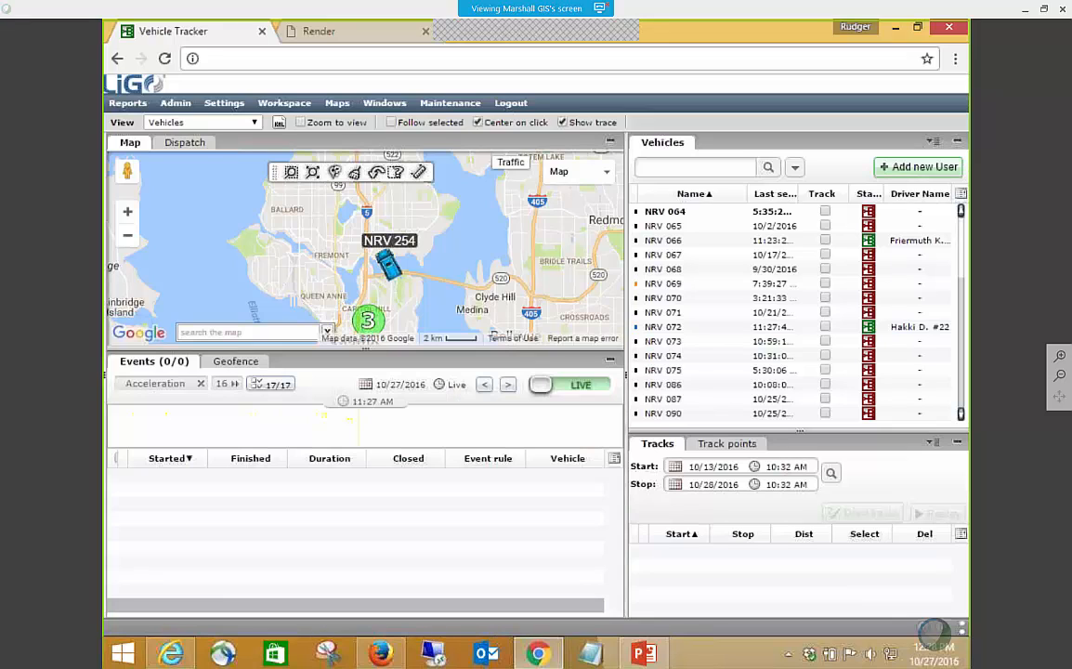
{"action": "left_click", "coordinate": [340, 430]}
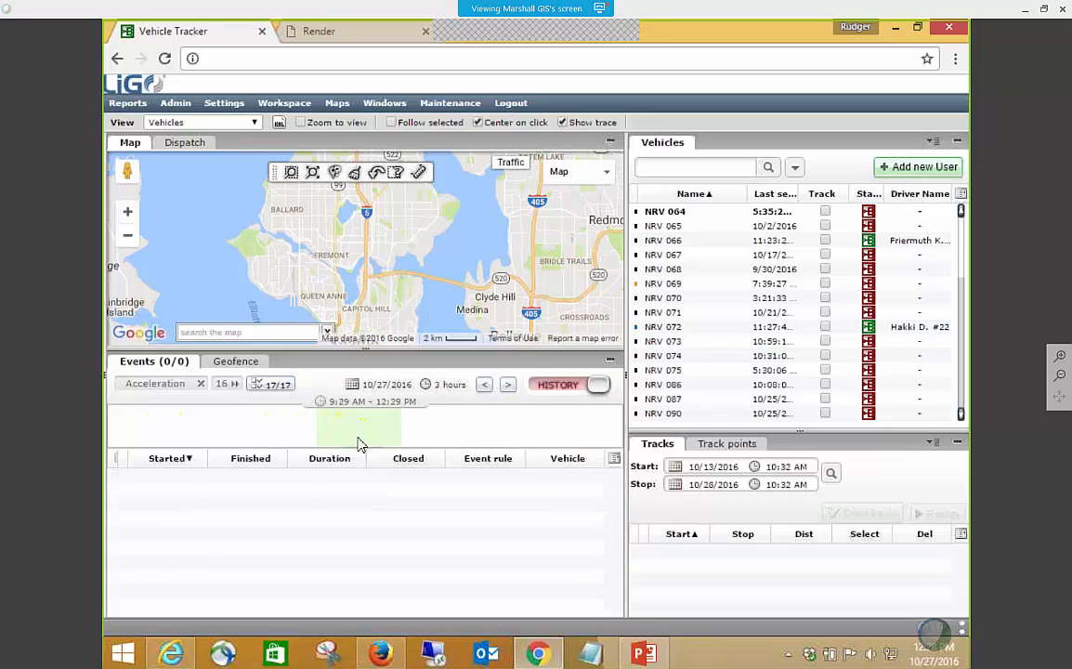
{"action": "left_click", "coordinate": [340, 478]}
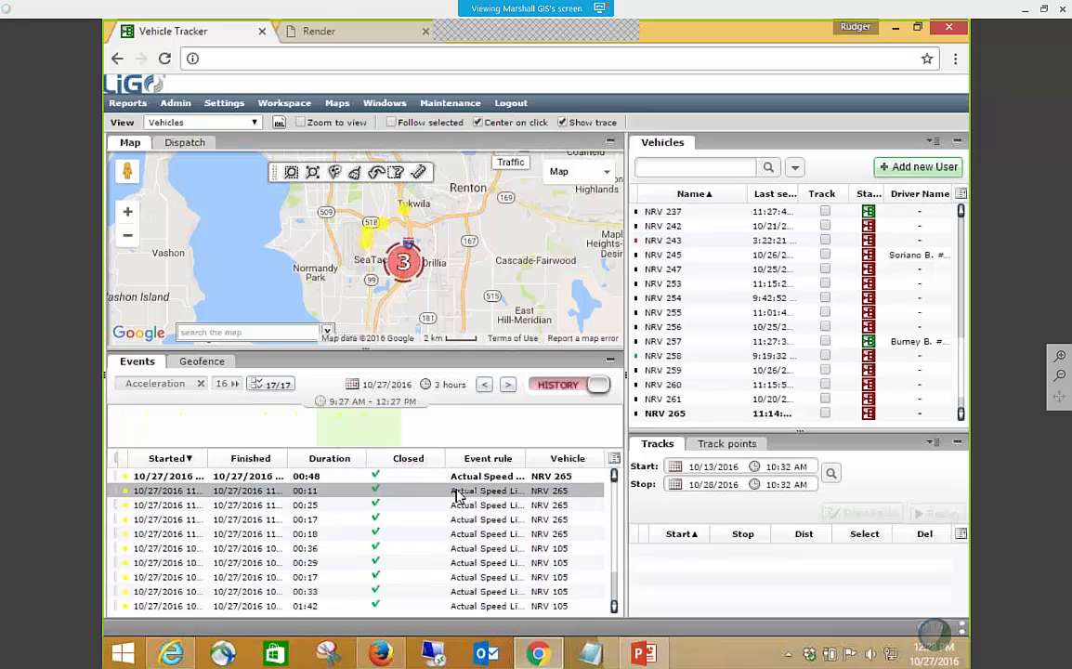
{"action": "left_click", "coordinate": [456, 520]}
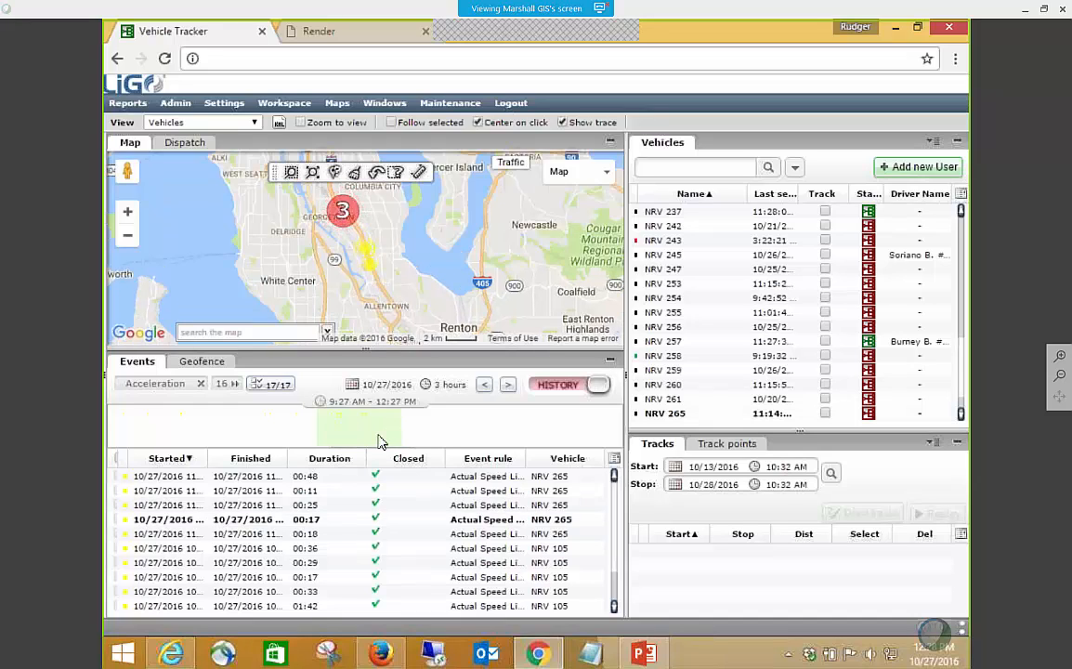
{"action": "left_click", "coordinate": [598, 386]}
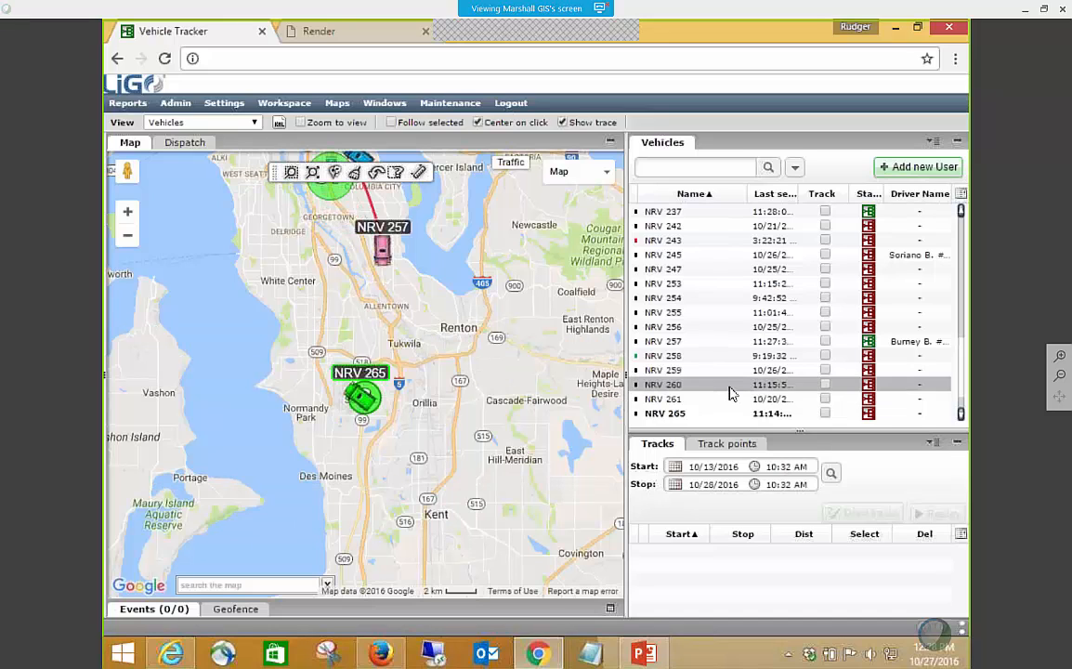
{"action": "right_click", "coordinate": [684, 303]}
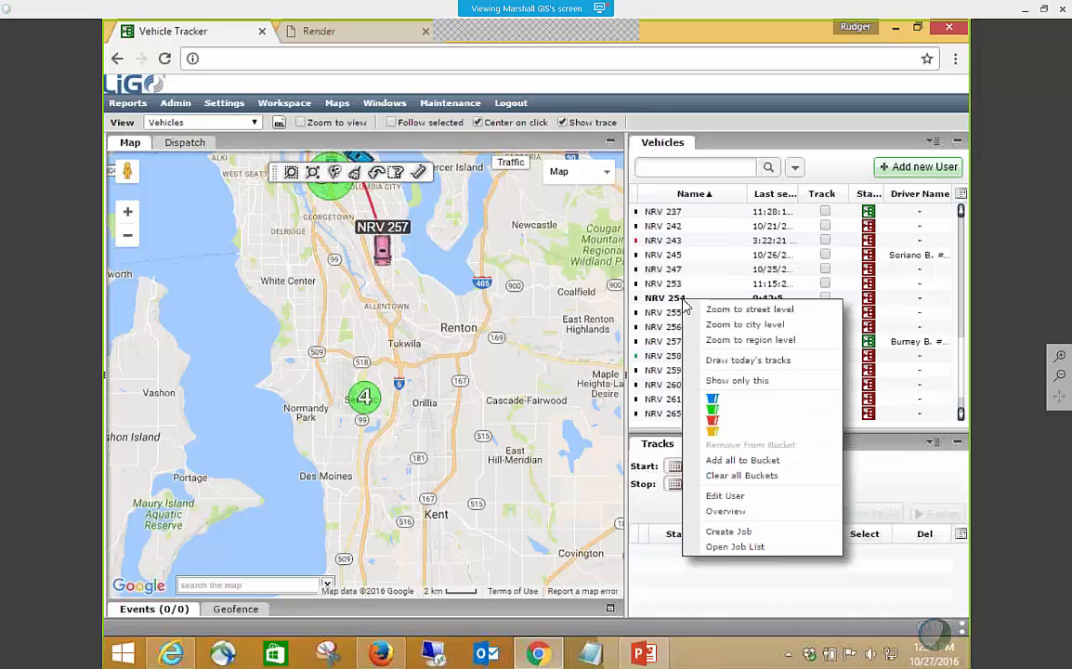
{"action": "left_click", "coordinate": [711, 362]}
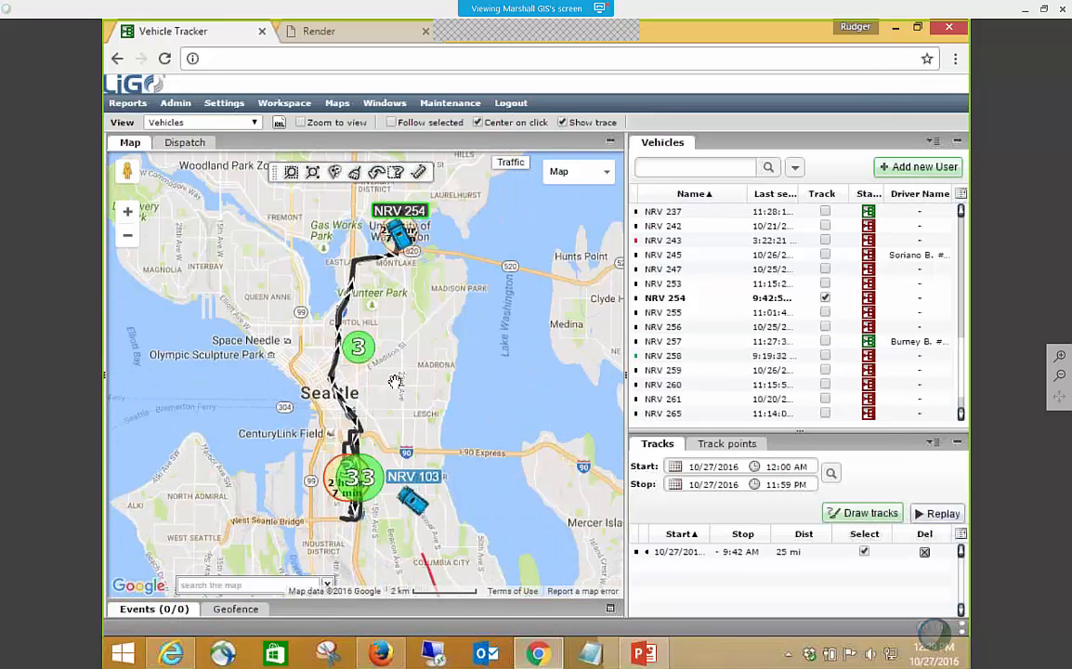
{"action": "scroll", "coordinate": [395, 381], "scroll_direction": "up", "scroll_amount": 1}
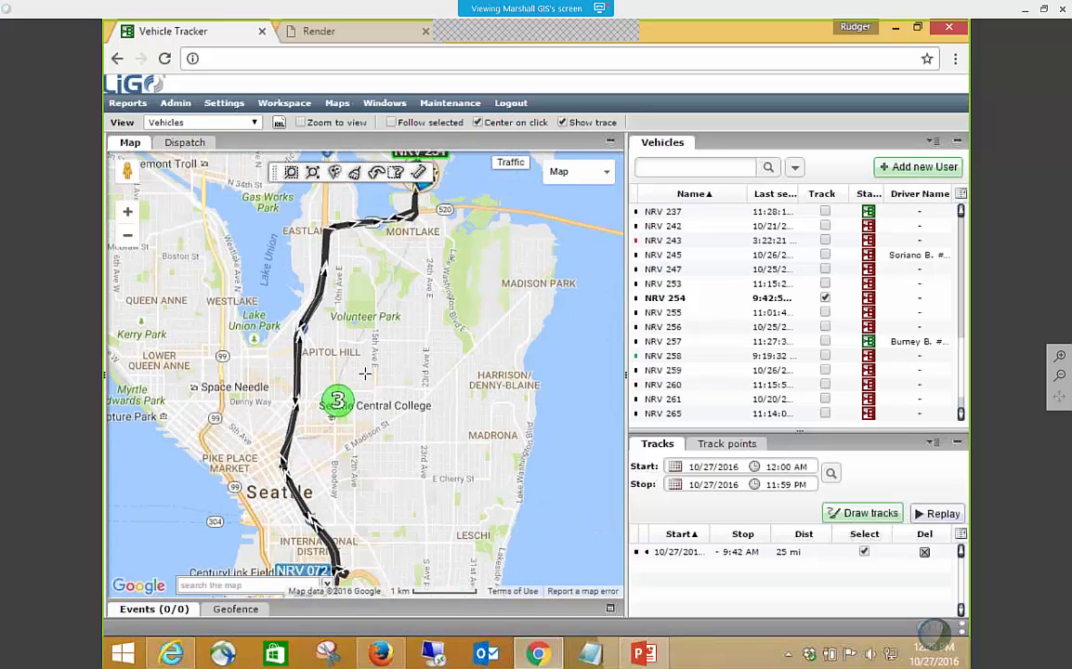
{"action": "left_click_drag", "start_coordinate": [420, 410], "coordinate": [429, 323]}
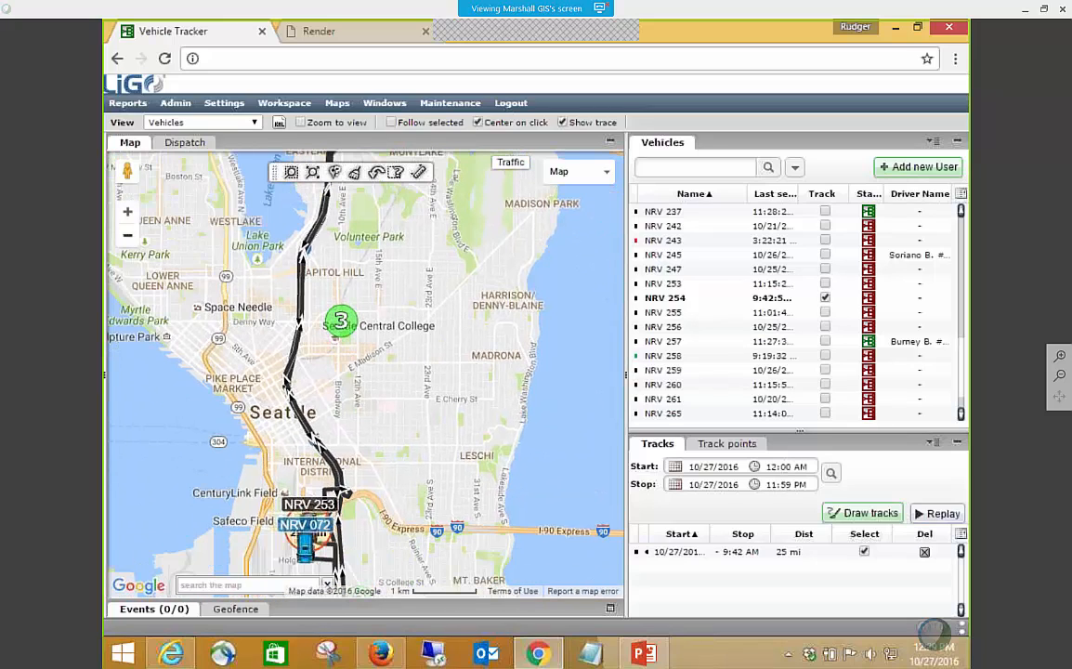
{"action": "left_click", "coordinate": [127, 236]}
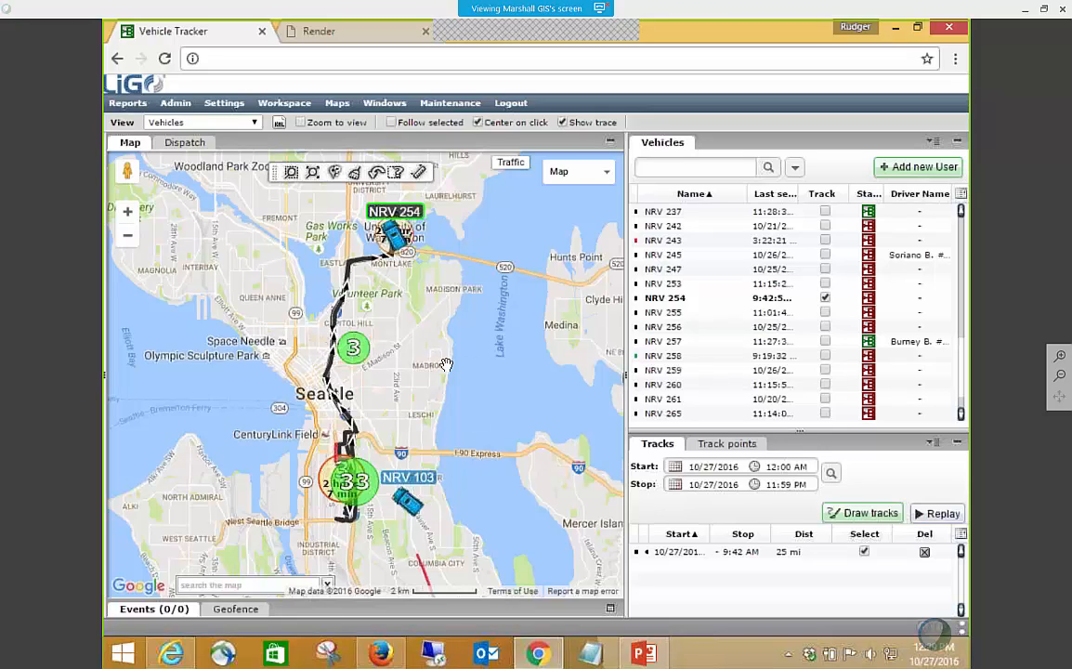
- Replay NRV 254's track at the 10-minute speed with the replay window moved off the route, and close the replay
{"action": "left_click", "coordinate": [938, 514]}
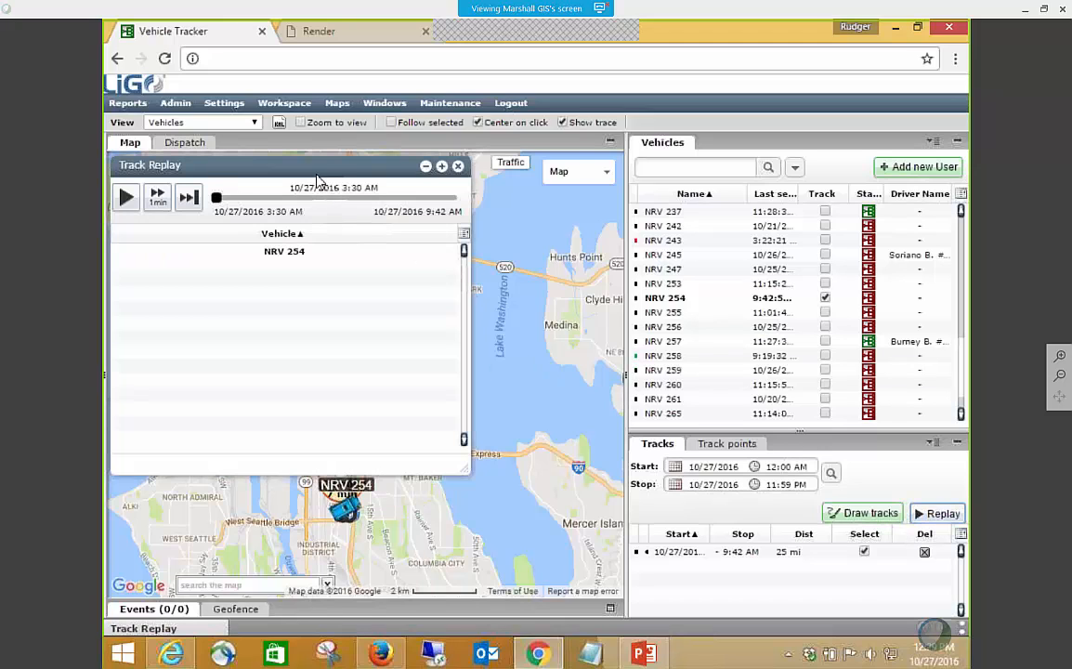
{"action": "left_click_drag", "start_coordinate": [351, 185], "coordinate": [780, 311]}
{"action": "left_click", "coordinate": [586, 322]}
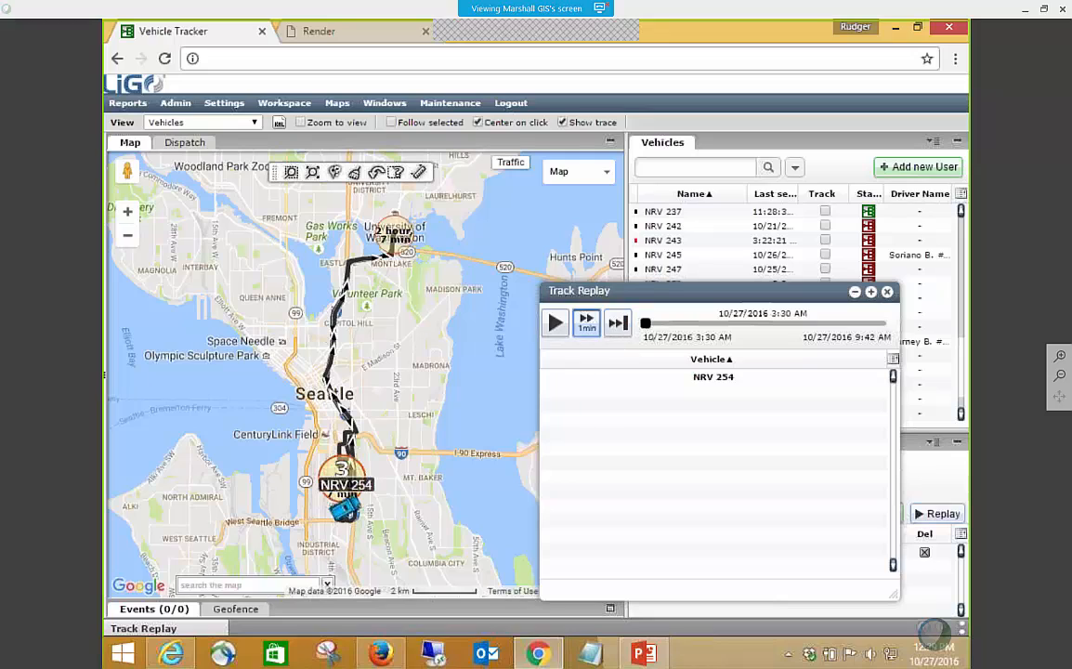
{"action": "left_click", "coordinate": [555, 323]}
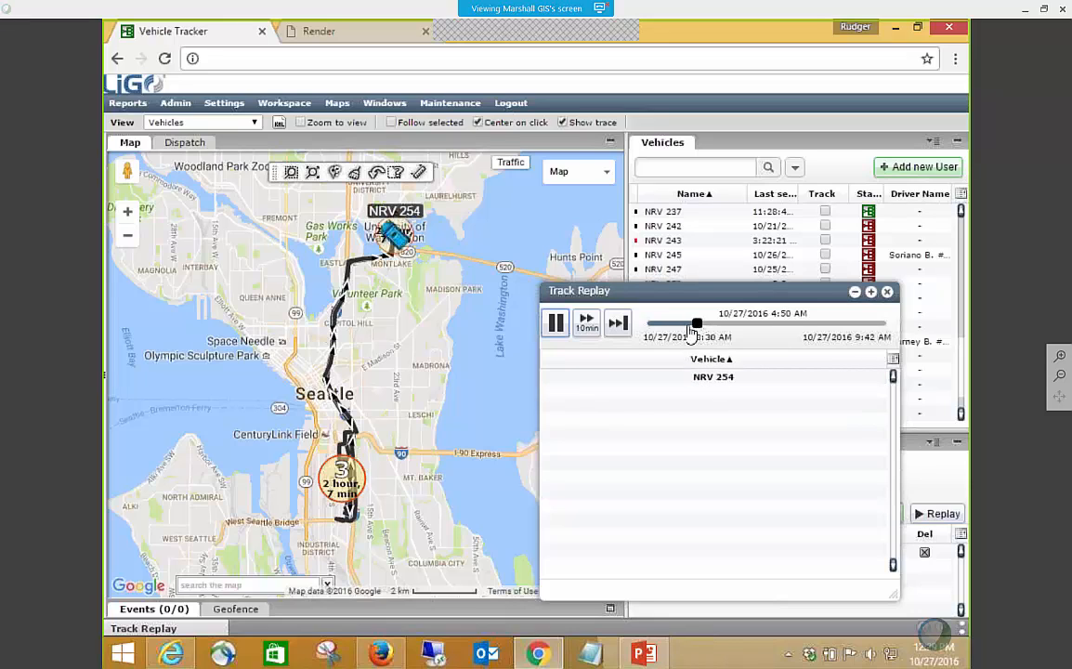
{"action": "left_click_drag", "start_coordinate": [696, 324], "coordinate": [686, 331]}
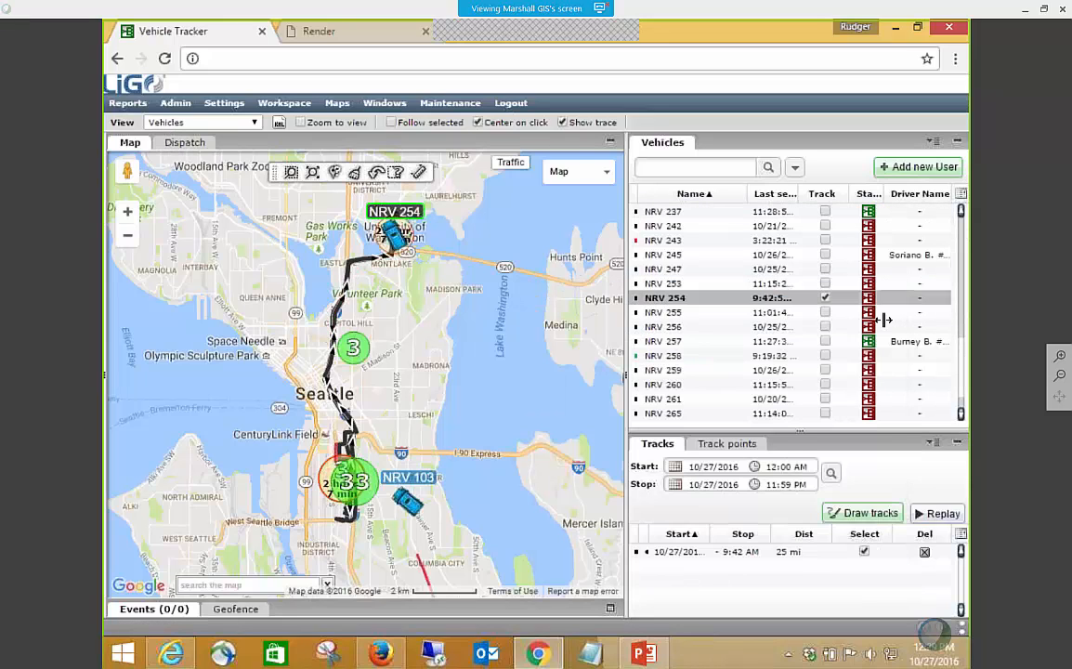
{"action": "left_click", "coordinate": [887, 290]}
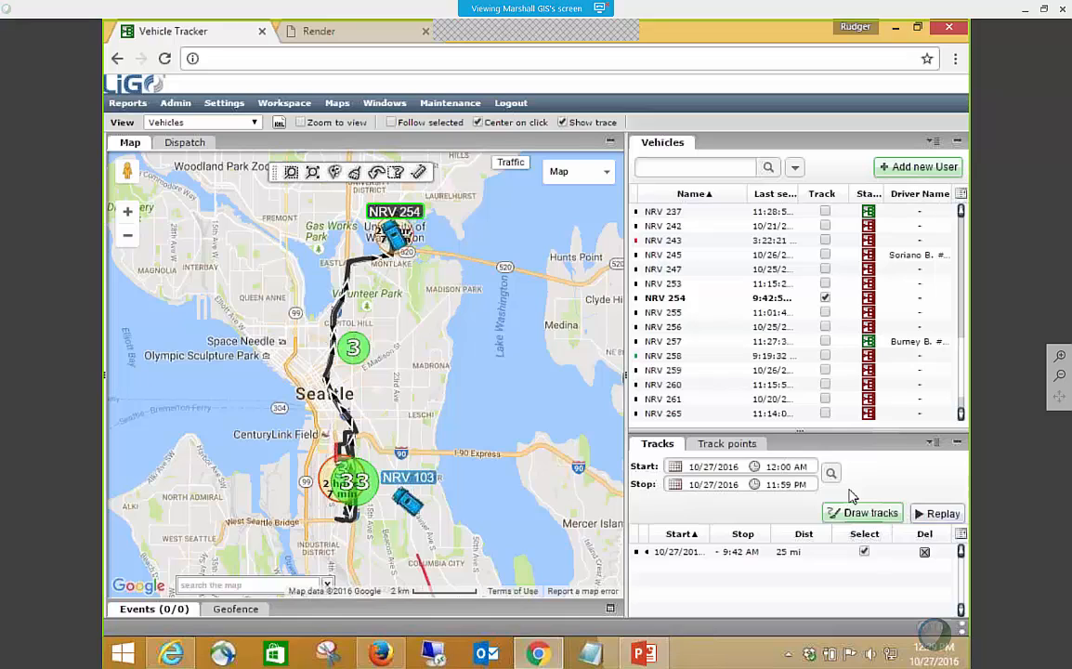
- List the track points in an enlarged pane, locate the 4:12:36 AM point on the map, and return to the track list
{"action": "left_click_drag", "start_coordinate": [729, 430], "coordinate": [727, 381]}
{"action": "left_click", "coordinate": [728, 393]}
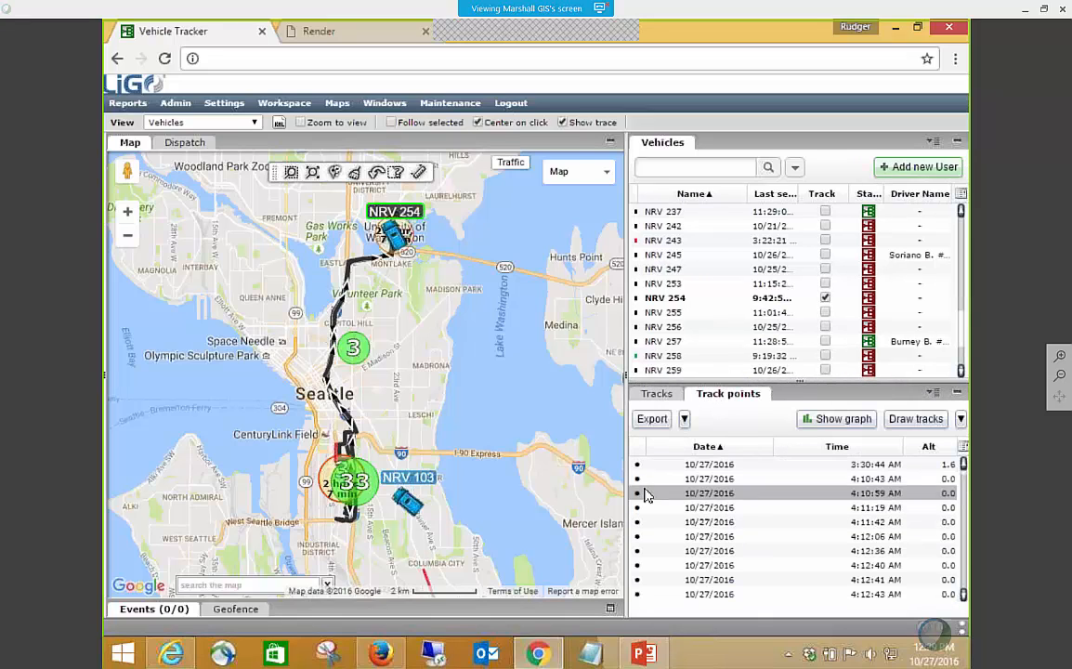
{"action": "left_click_drag", "start_coordinate": [627, 486], "coordinate": [564, 487]}
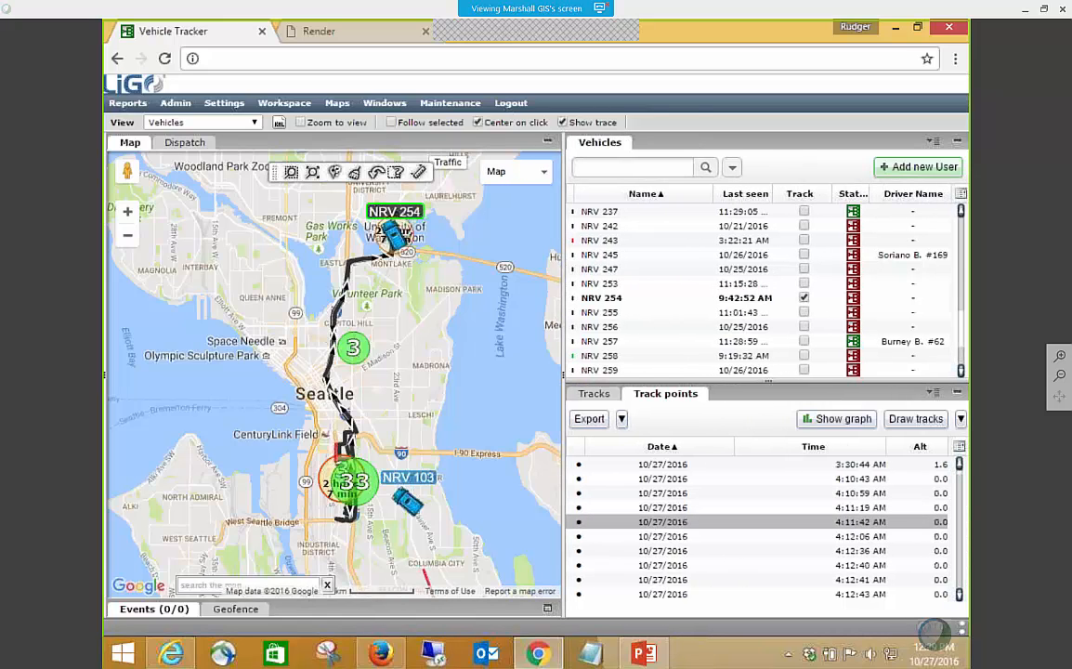
{"action": "left_click", "coordinate": [669, 554]}
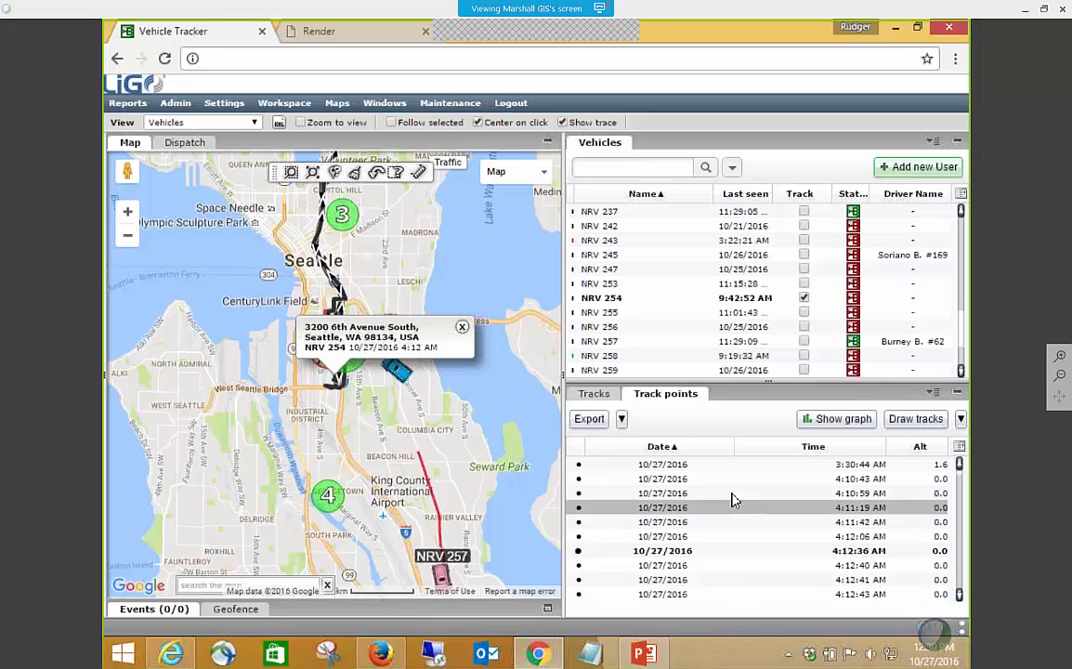
{"action": "left_click", "coordinate": [587, 398]}
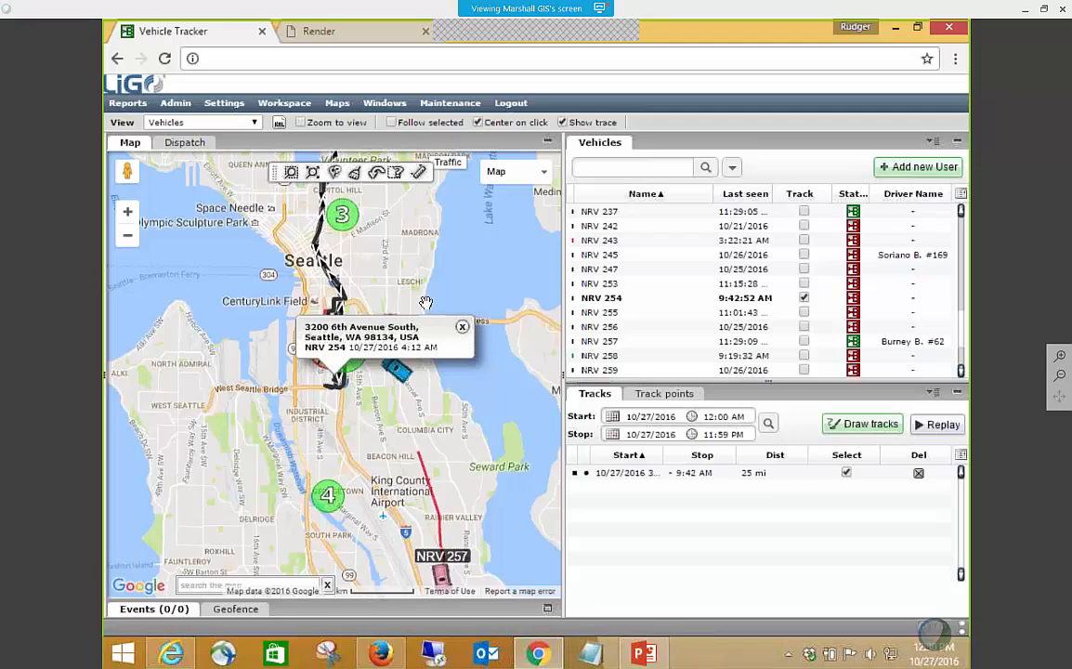
- Generate the Geofence Violation By Vehicle (weekly) report as HTML for 10/16/2016 - 10/23/2016, with event rule Left Sound Transit Geofence and tag Vehicles
{"action": "mouse_move", "coordinate": [130, 110]}
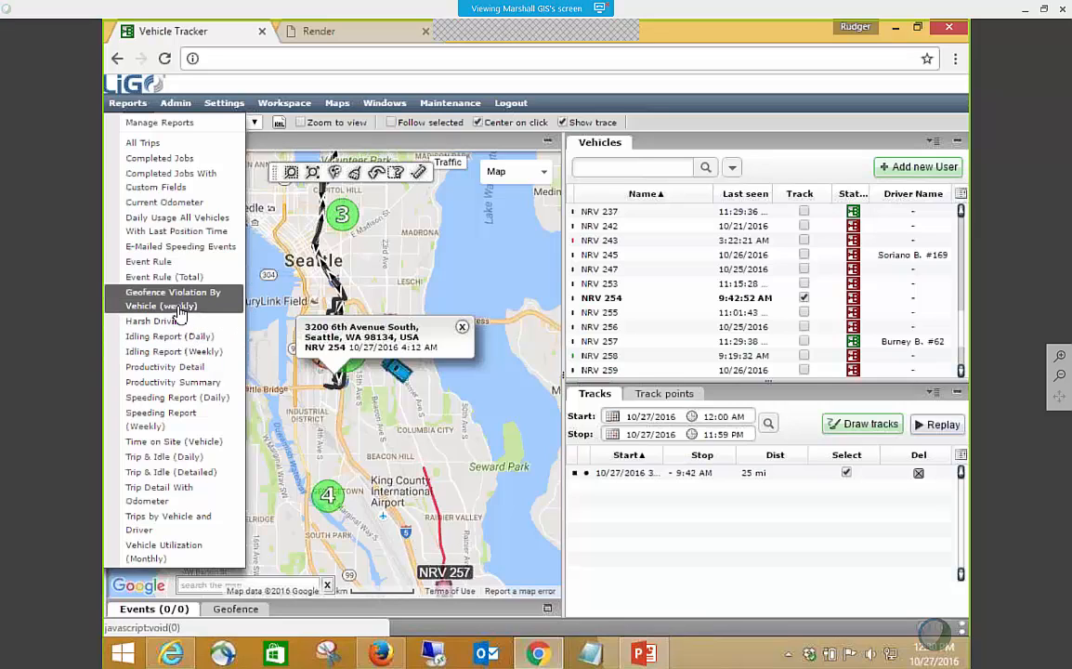
{"action": "left_click", "coordinate": [183, 310]}
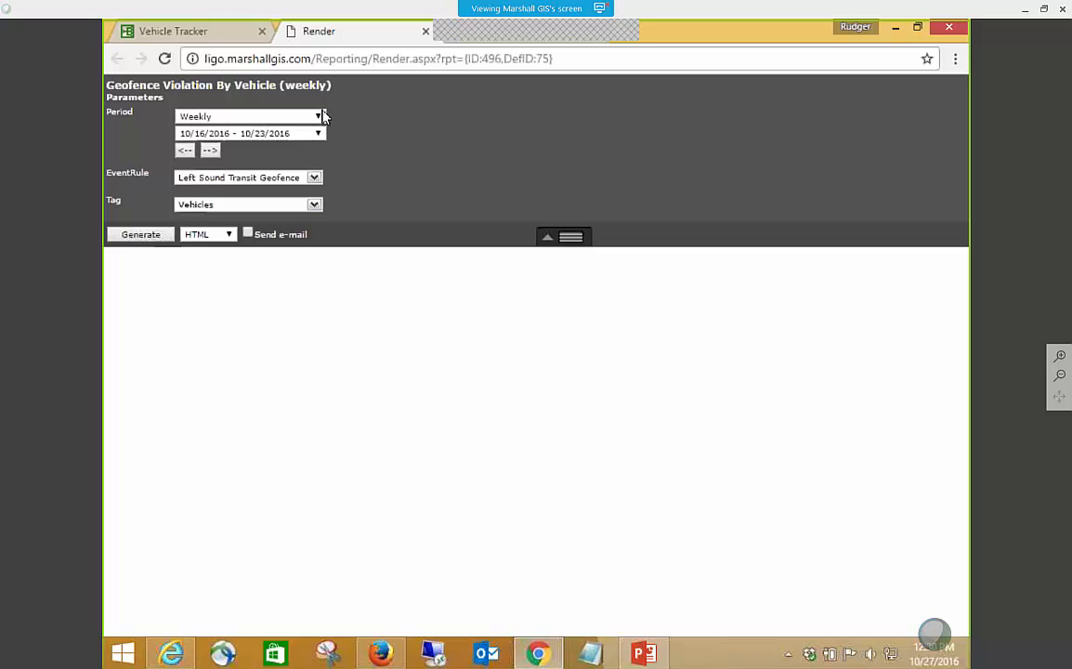
{"action": "left_click", "coordinate": [284, 116]}
{"action": "left_click", "coordinate": [449, 128]}
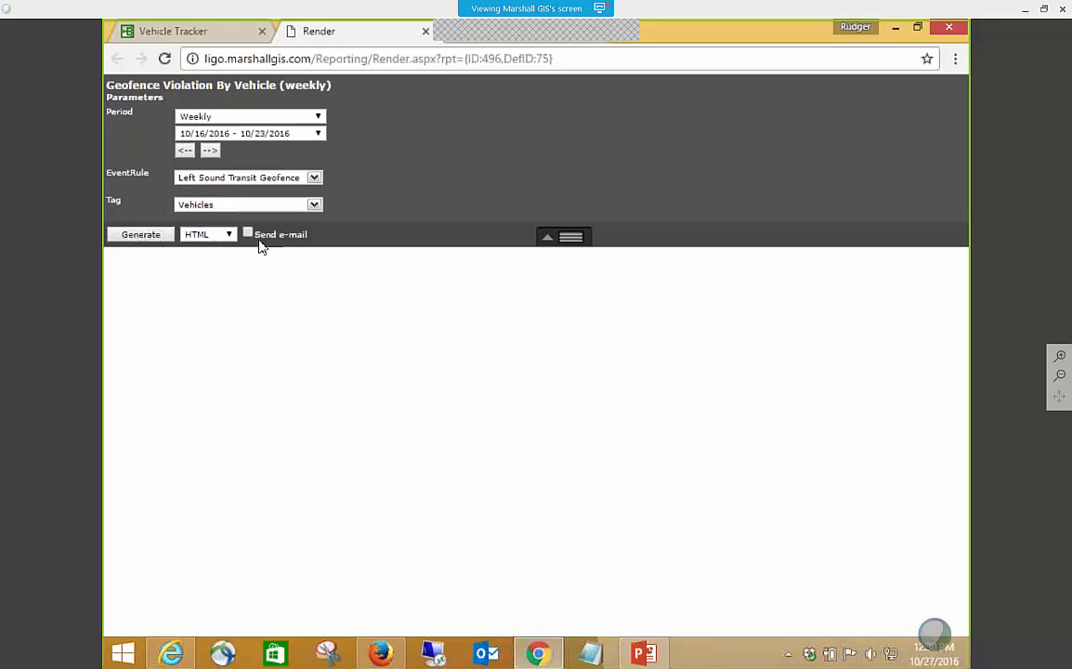
{"action": "left_click", "coordinate": [228, 234]}
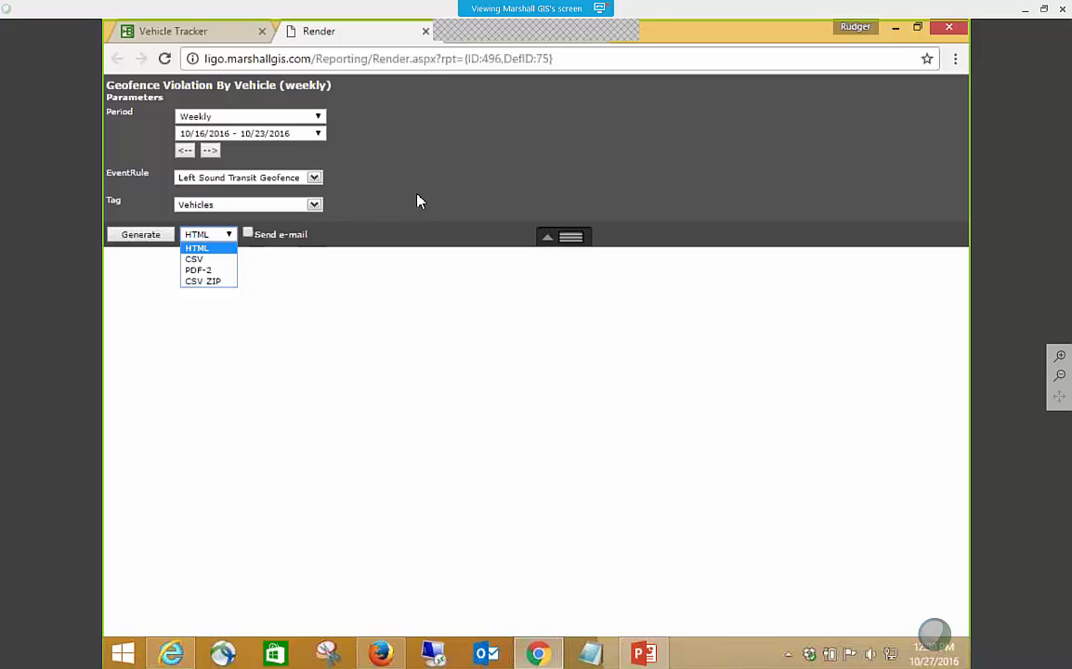
{"action": "left_click", "coordinate": [418, 201]}
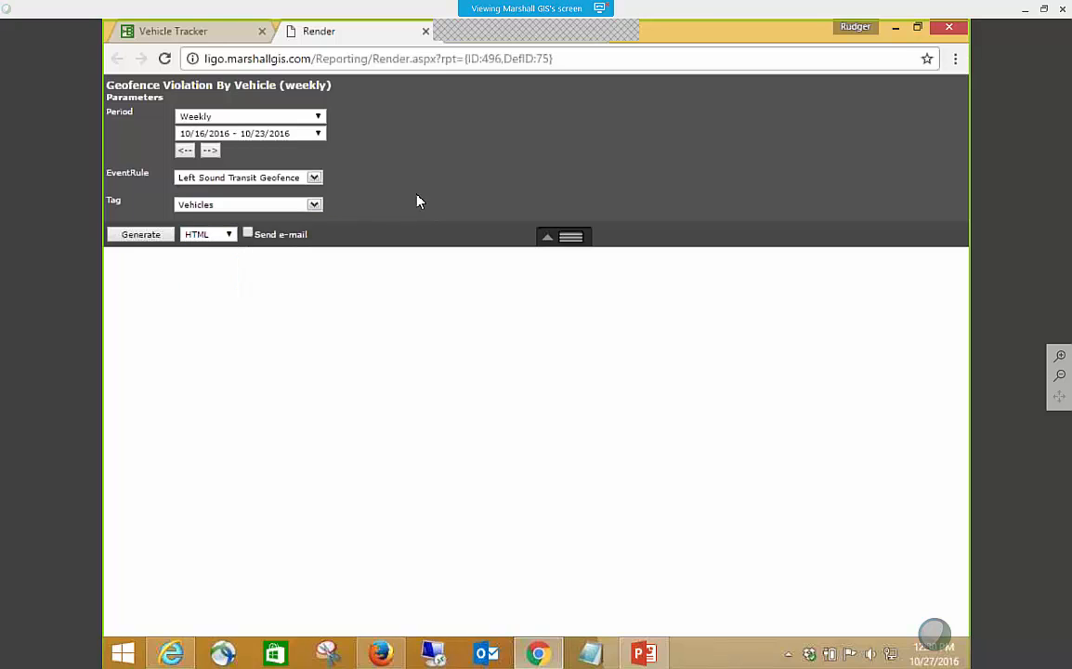
{"action": "left_click", "coordinate": [141, 236]}
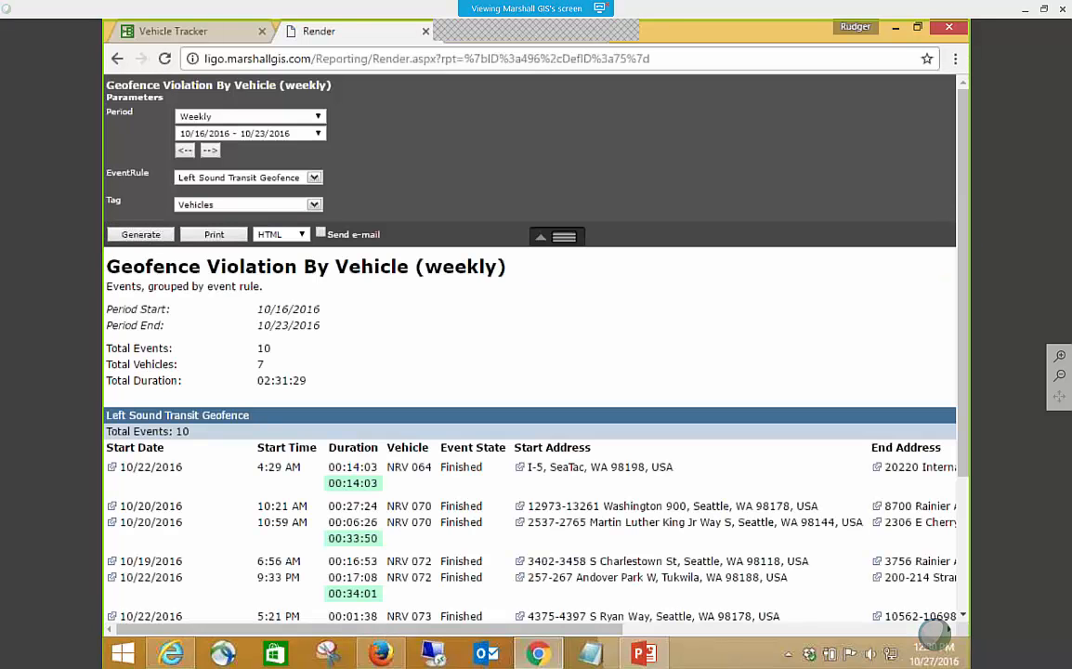
- Draw the track of NRV 070's 10/20/2016 10:21 AM violation from the report and view it on the Vehicle Tracker map
{"action": "scroll", "coordinate": [161, 304], "scroll_direction": "down", "scroll_amount": 2}
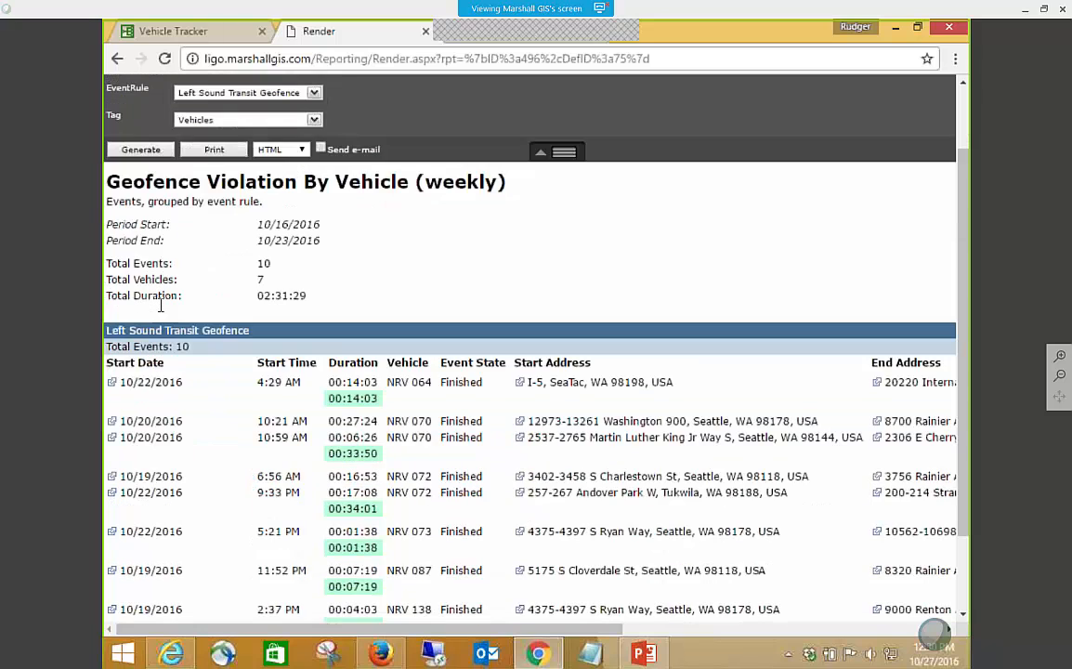
{"action": "scroll", "coordinate": [161, 306], "scroll_direction": "down", "scroll_amount": 2}
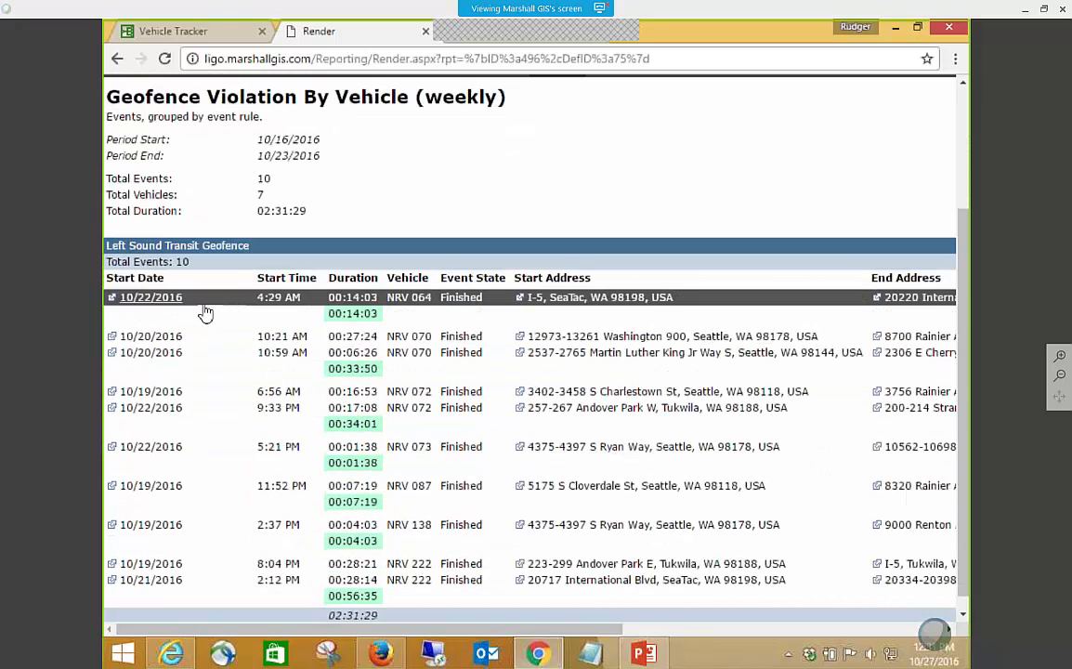
{"action": "scroll", "coordinate": [206, 340], "scroll_direction": "down", "scroll_amount": 1}
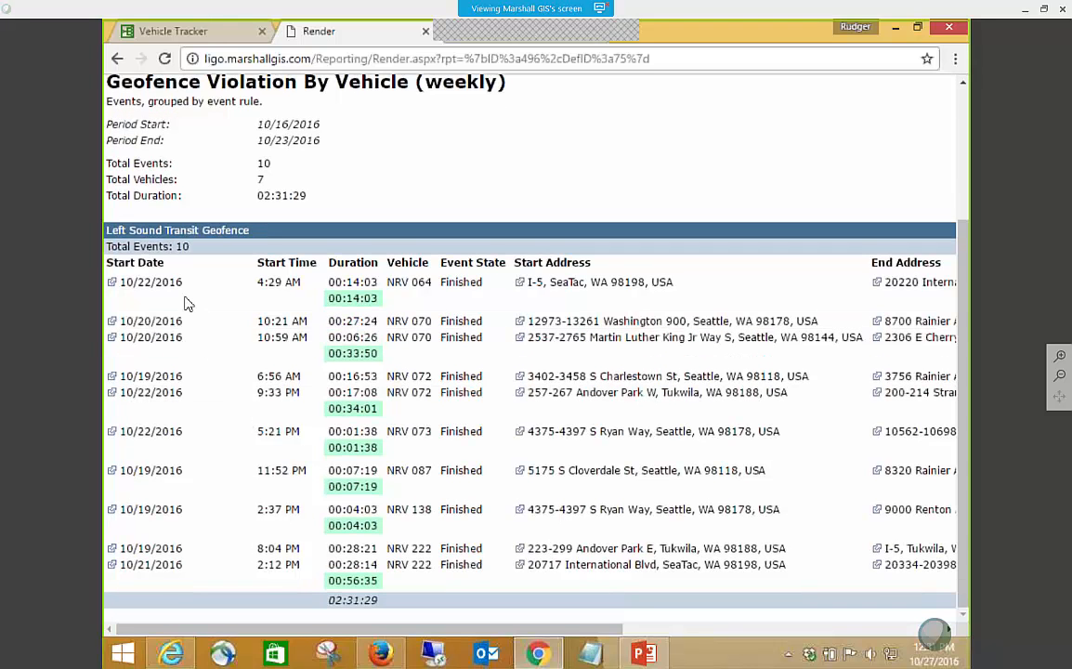
{"action": "left_click", "coordinate": [112, 322]}
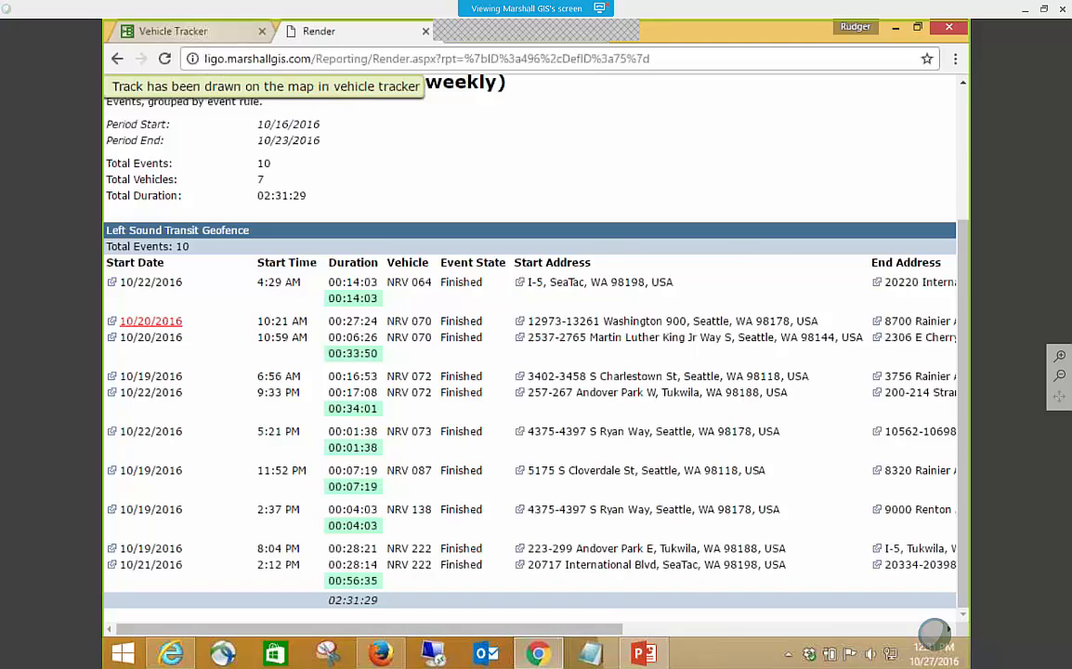
{"action": "left_click", "coordinate": [200, 32]}
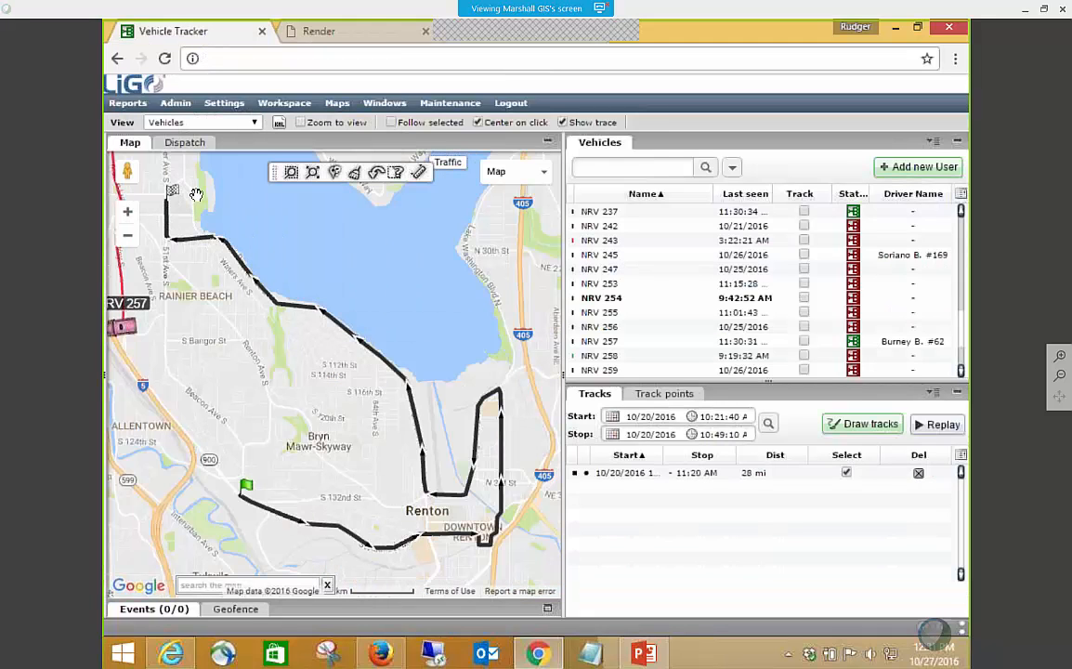
- Display the ST Light Rail geofence on the enlarged map and compare its boundary with the drawn track near Renton
{"action": "left_click", "coordinate": [236, 608]}
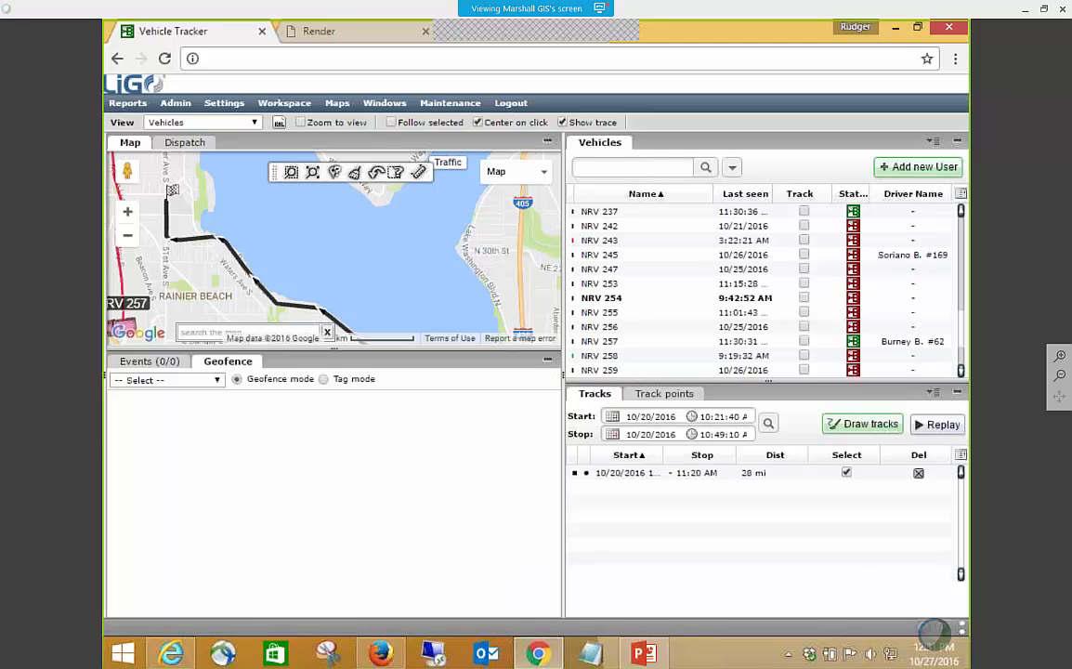
{"action": "left_click", "coordinate": [217, 380]}
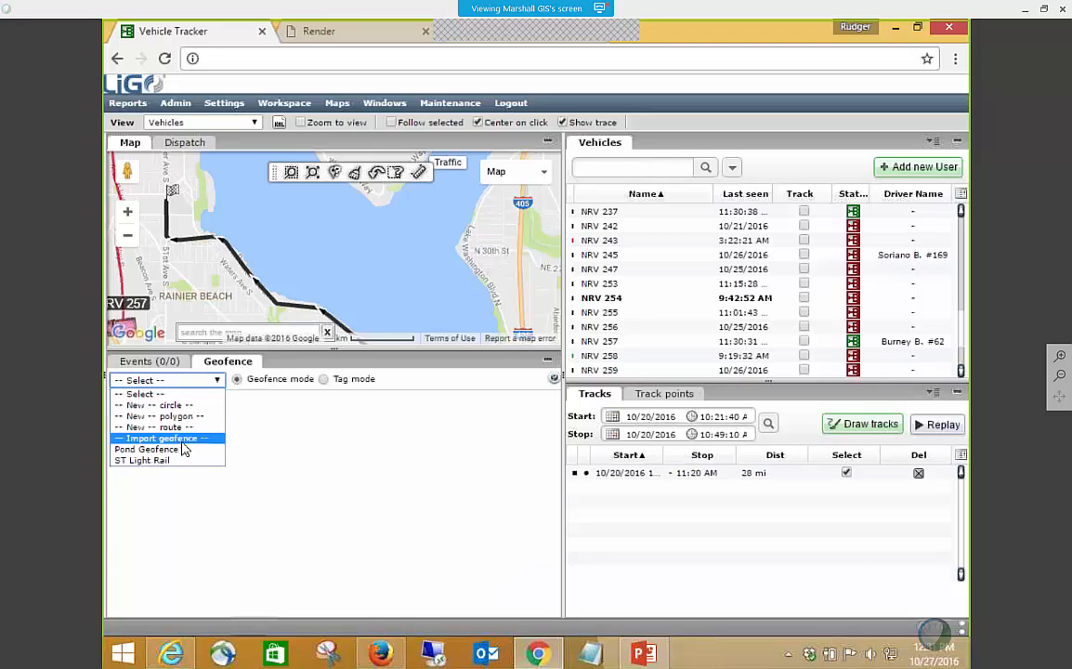
{"action": "left_click", "coordinate": [139, 458]}
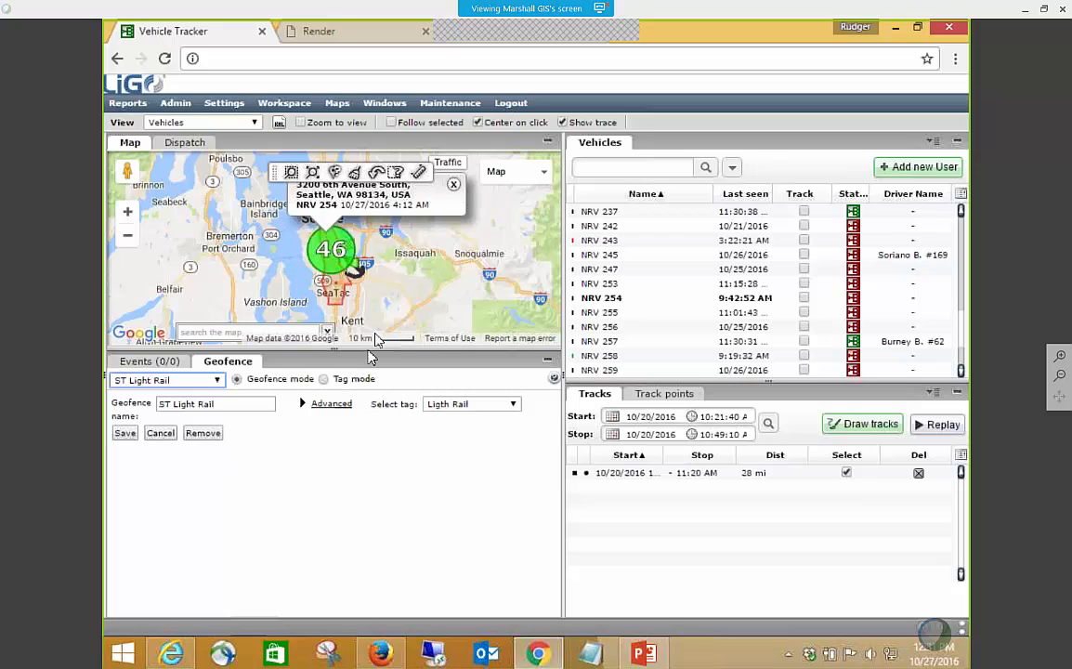
{"action": "left_click", "coordinate": [548, 362]}
{"action": "scroll", "coordinate": [368, 275], "scroll_direction": "up", "scroll_amount": 1}
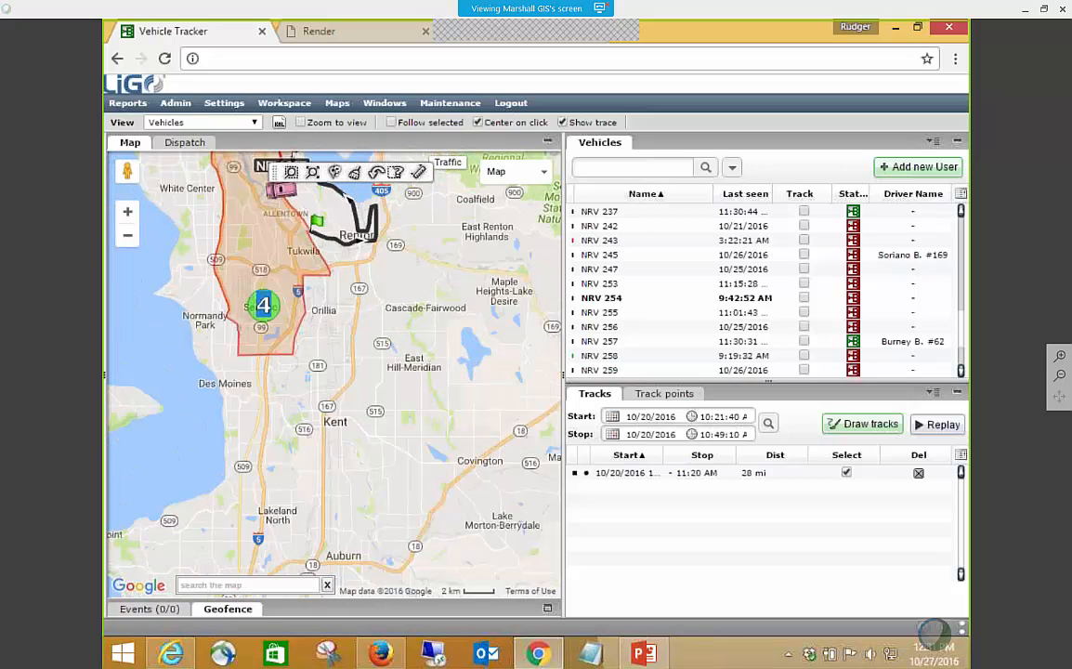
{"action": "scroll", "coordinate": [369, 275], "scroll_direction": "up", "scroll_amount": 1}
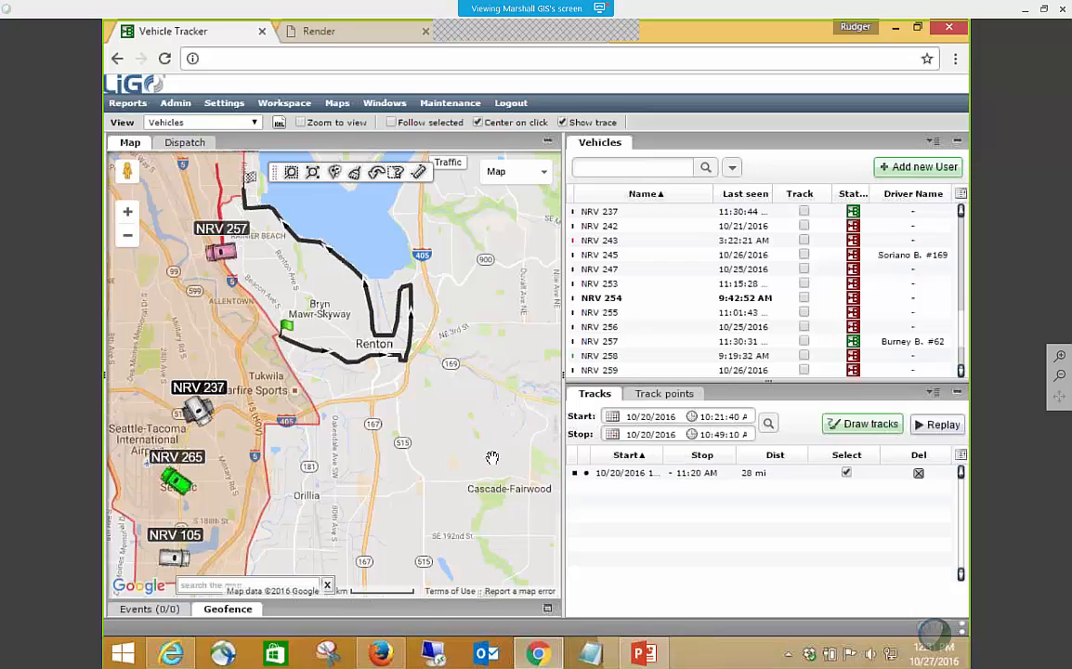
- Check the end address, distance and driver columns for NRV 070's 10/20/2016 10:21 AM violation in the geofence report
{"action": "left_click", "coordinate": [319, 32]}
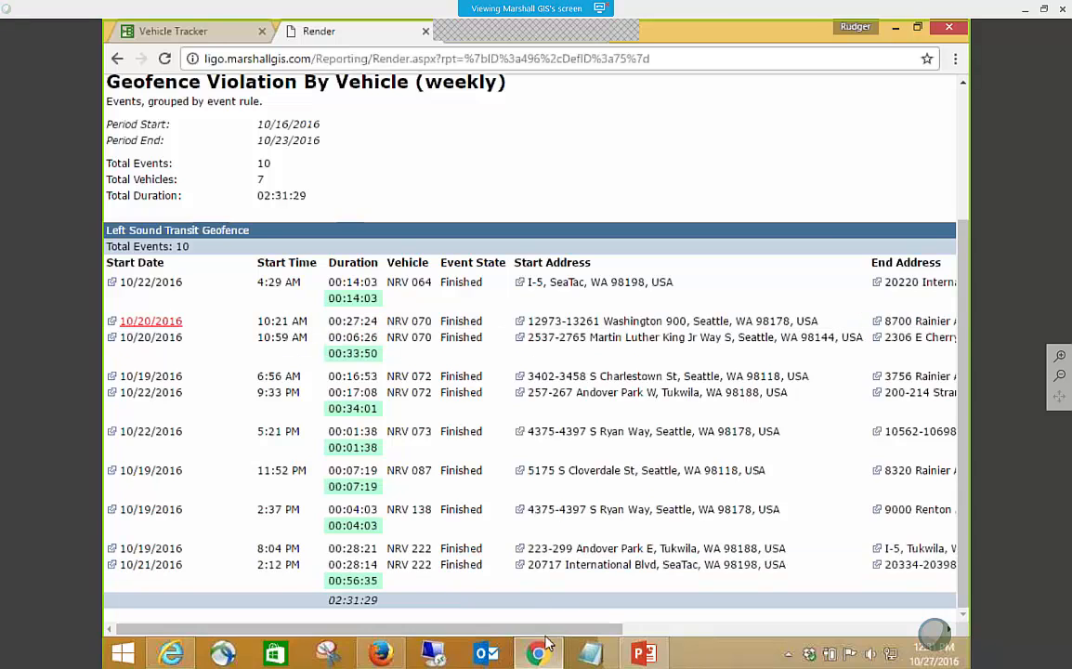
{"action": "left_click_drag", "start_coordinate": [498, 632], "coordinate": [822, 648]}
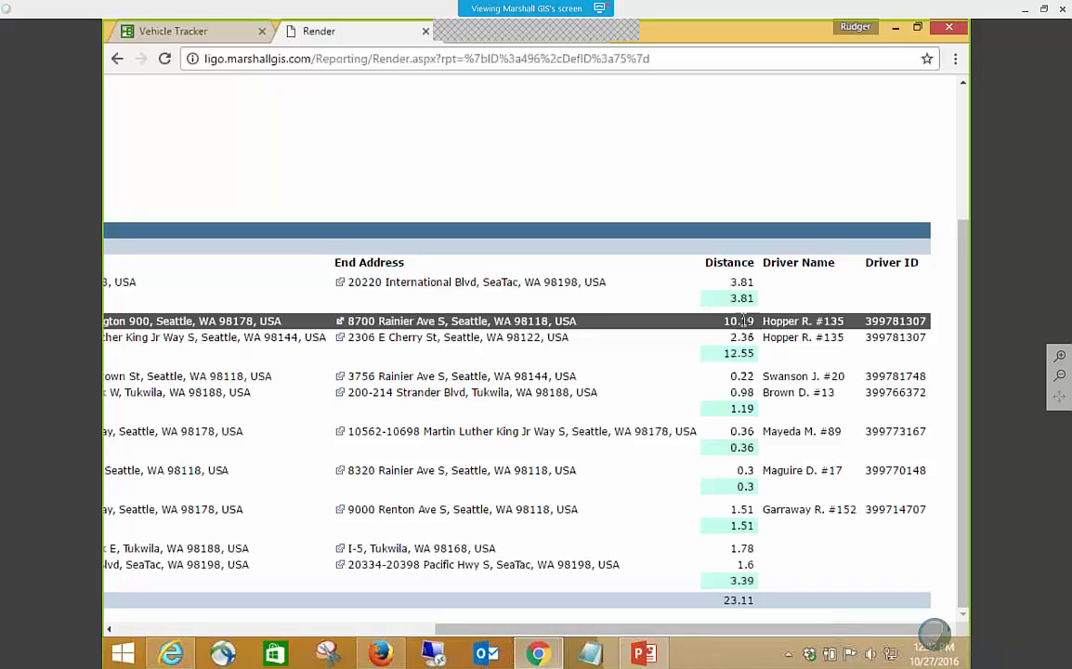
{"action": "left_click_drag", "start_coordinate": [761, 630], "coordinate": [332, 460]}
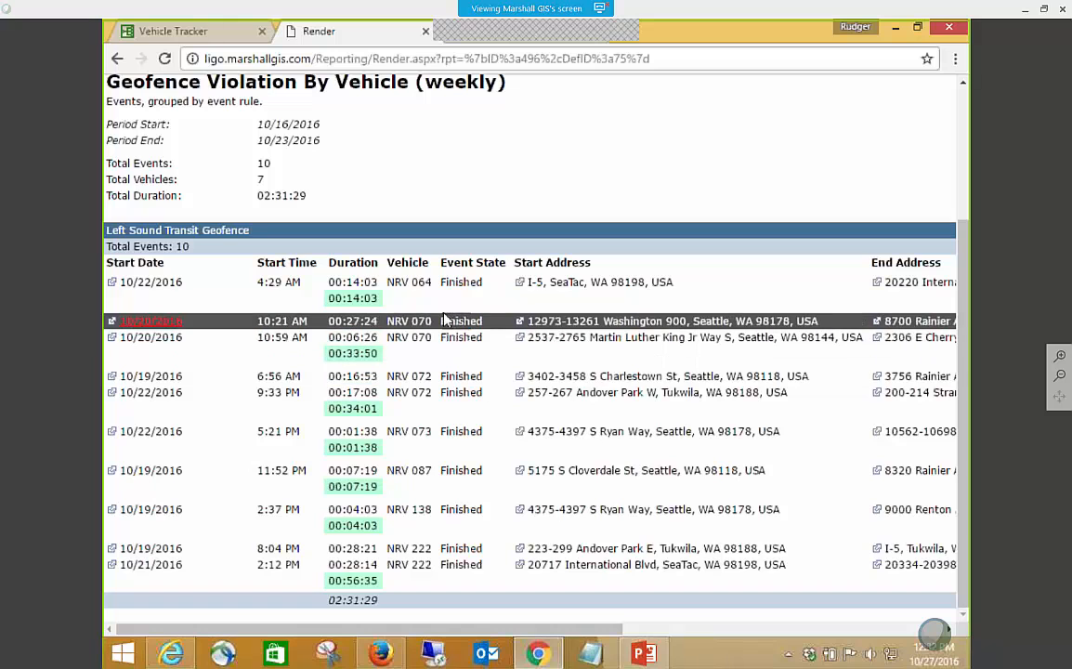
{"action": "scroll", "coordinate": [400, 323], "scroll_direction": "up", "scroll_amount": 3}
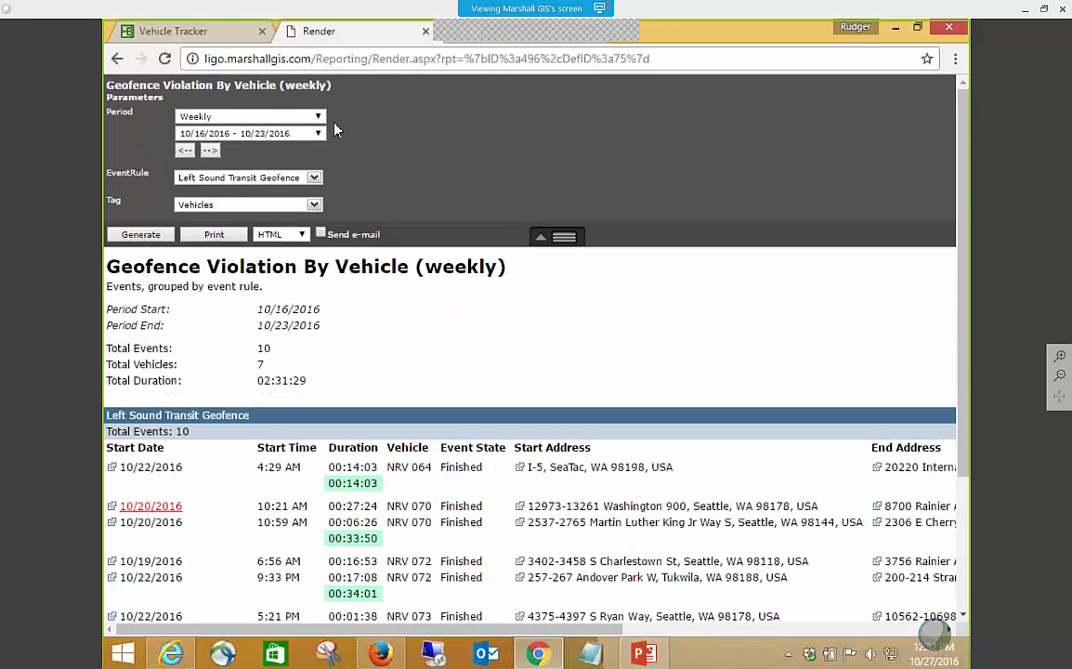
- Edit the Geofence Violation By Vehicle (weekly) report from the report manager, hiding its EventRule and Tag parameters, and save it
{"action": "left_click", "coordinate": [172, 35]}
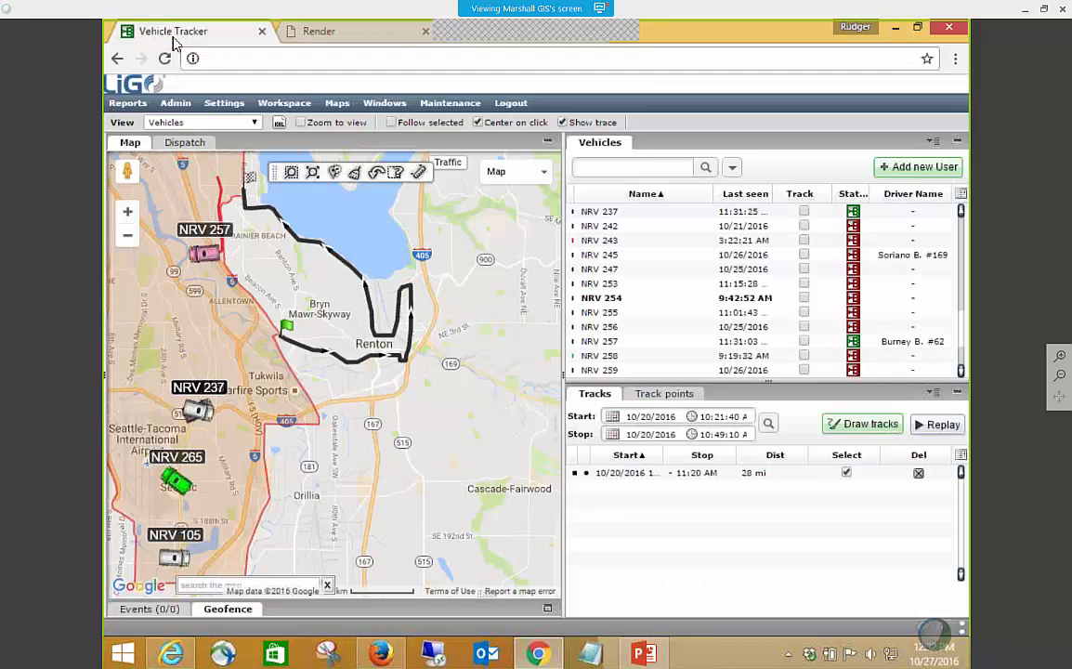
{"action": "left_click", "coordinate": [128, 104]}
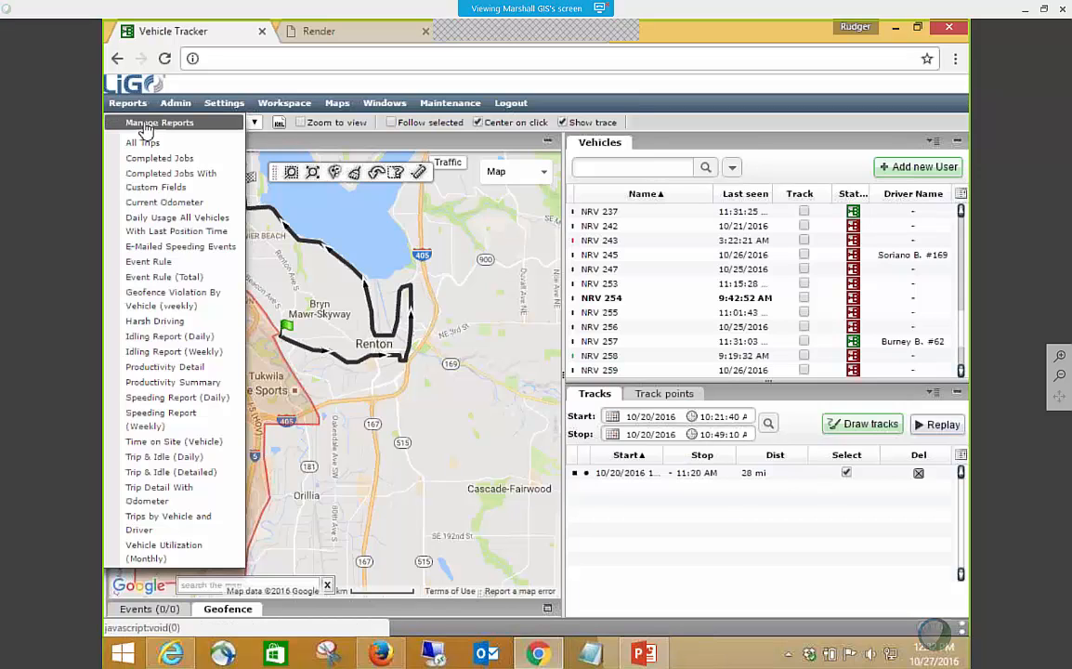
{"action": "left_click", "coordinate": [146, 127]}
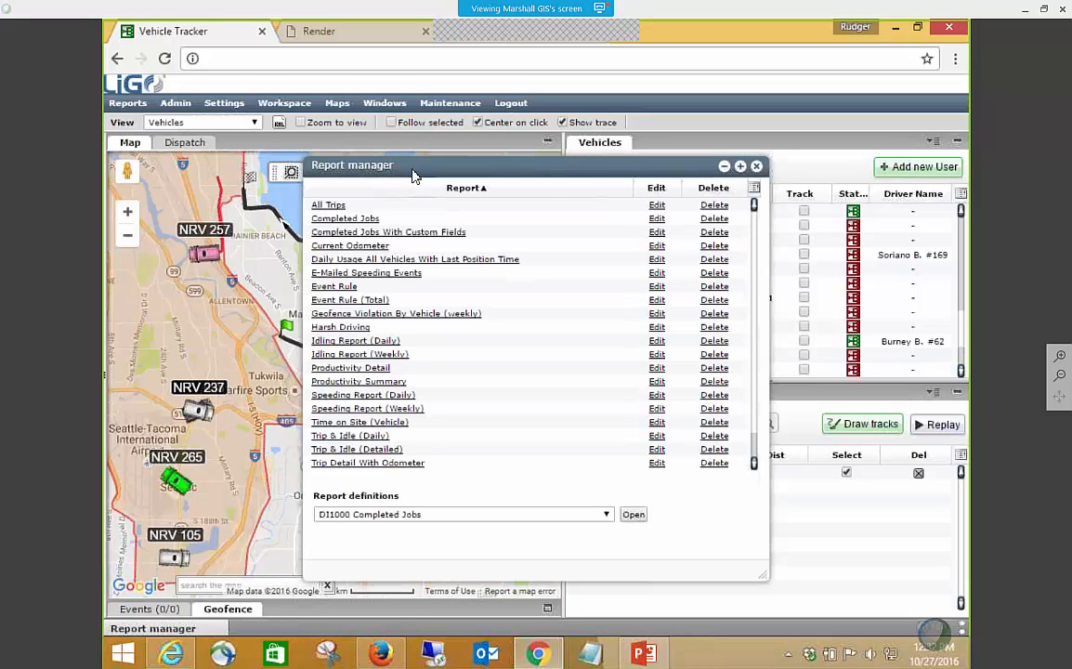
{"action": "left_click_drag", "start_coordinate": [406, 167], "coordinate": [339, 164]}
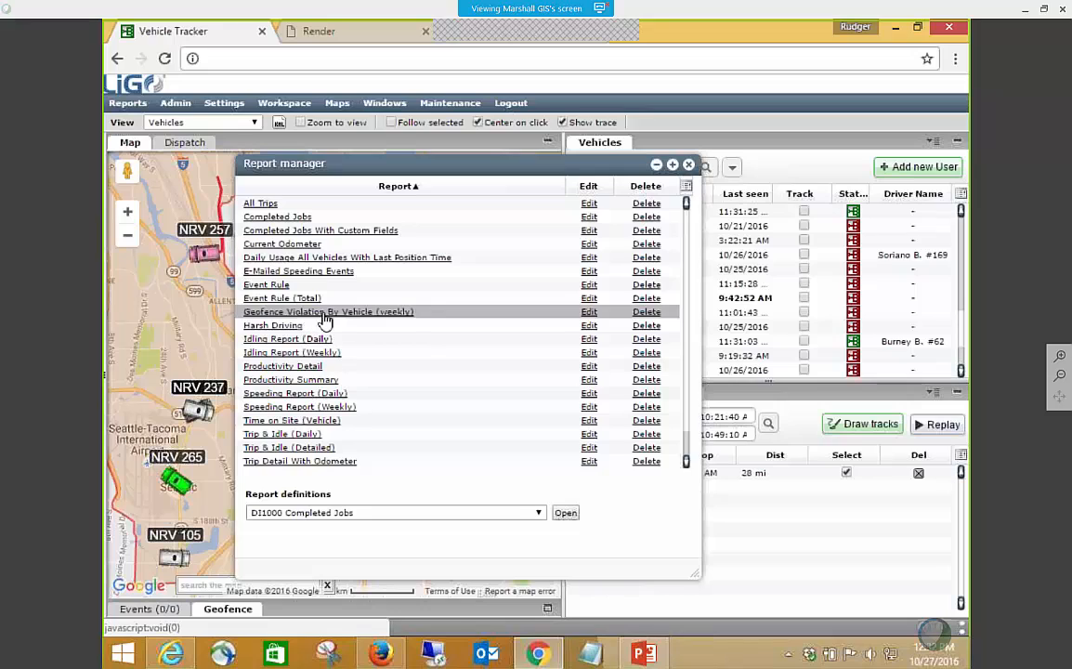
{"action": "left_click", "coordinate": [585, 315]}
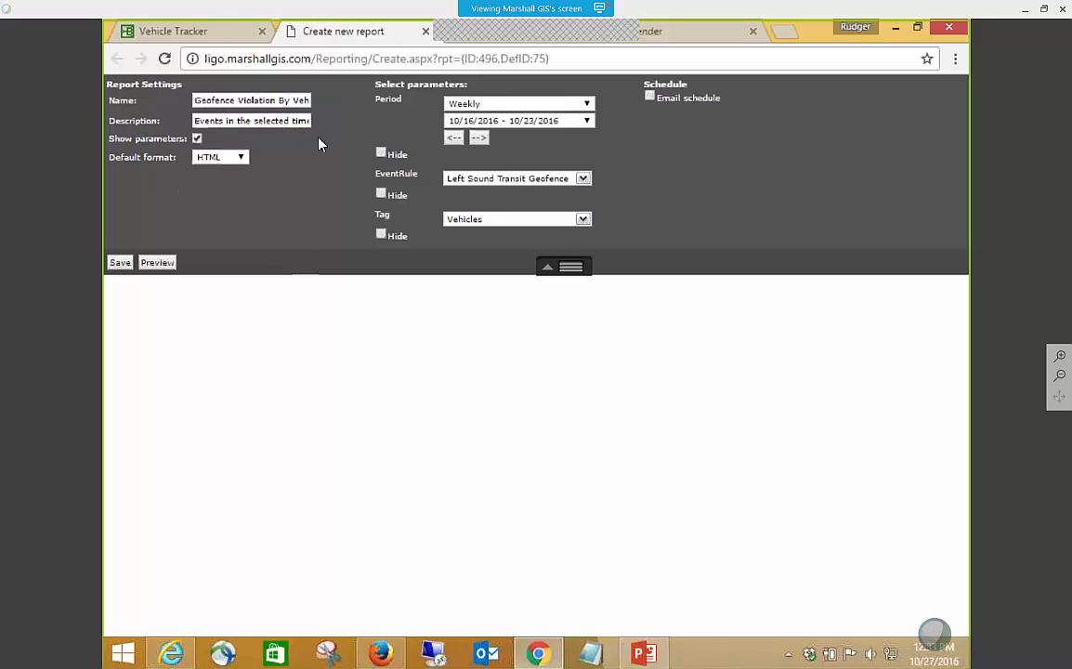
{"action": "left_click", "coordinate": [243, 158]}
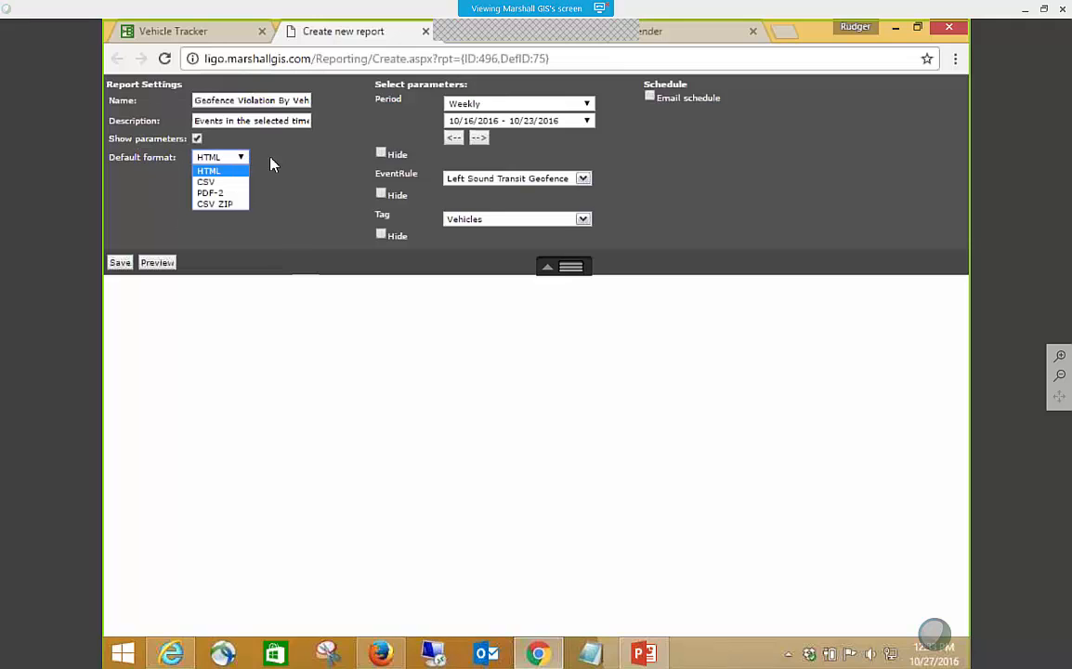
{"action": "left_click", "coordinate": [278, 160]}
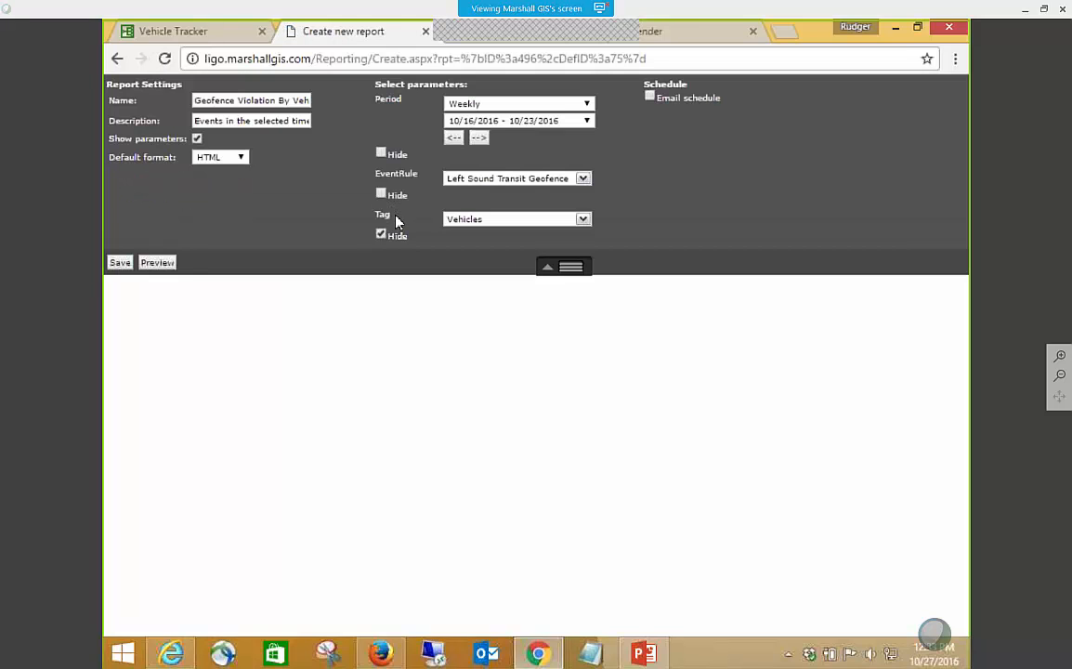
{"action": "left_click", "coordinate": [387, 197]}
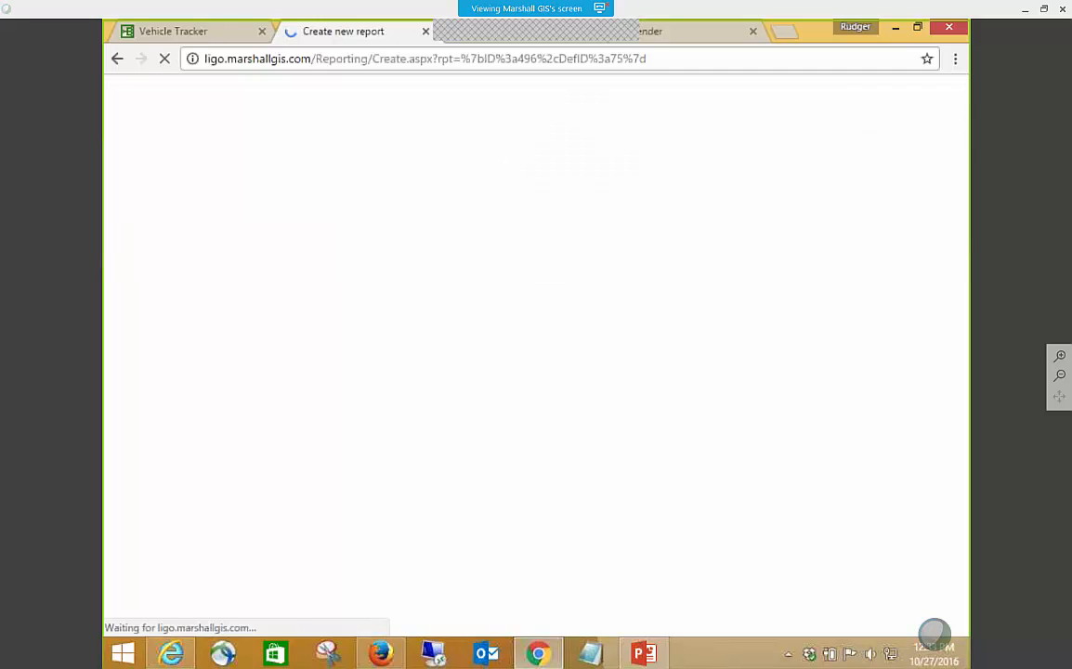
{"action": "left_click", "coordinate": [121, 264]}
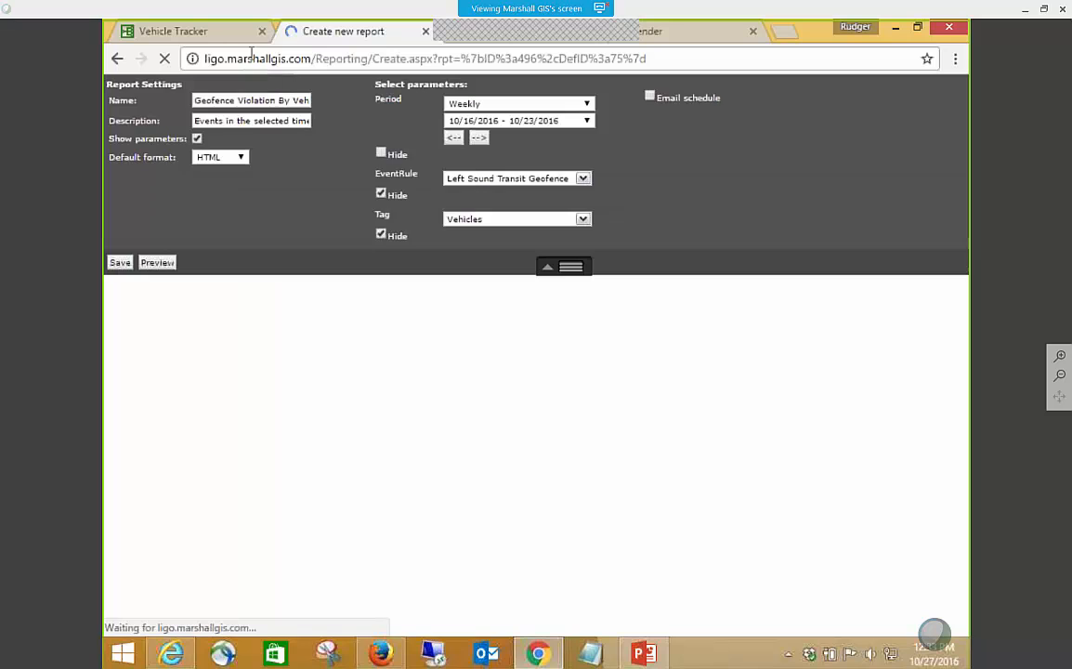
- Close the report manager and run Geofence Violation By Vehicle (weekly) from the reports list to view its parameter form
{"action": "left_click", "coordinate": [193, 32]}
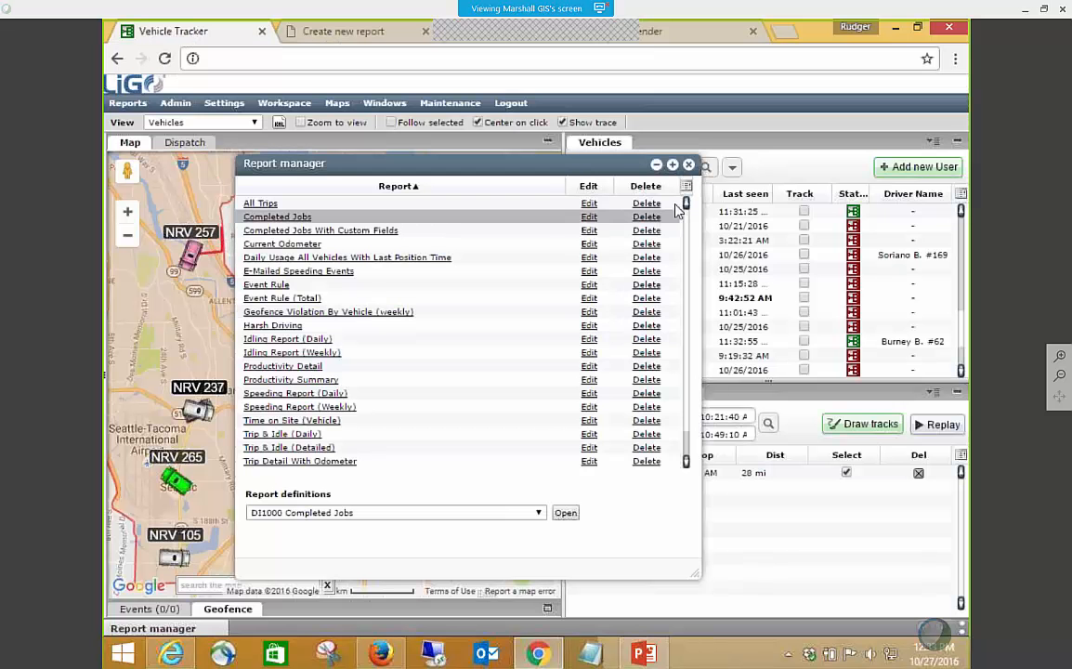
{"action": "left_click", "coordinate": [688, 165]}
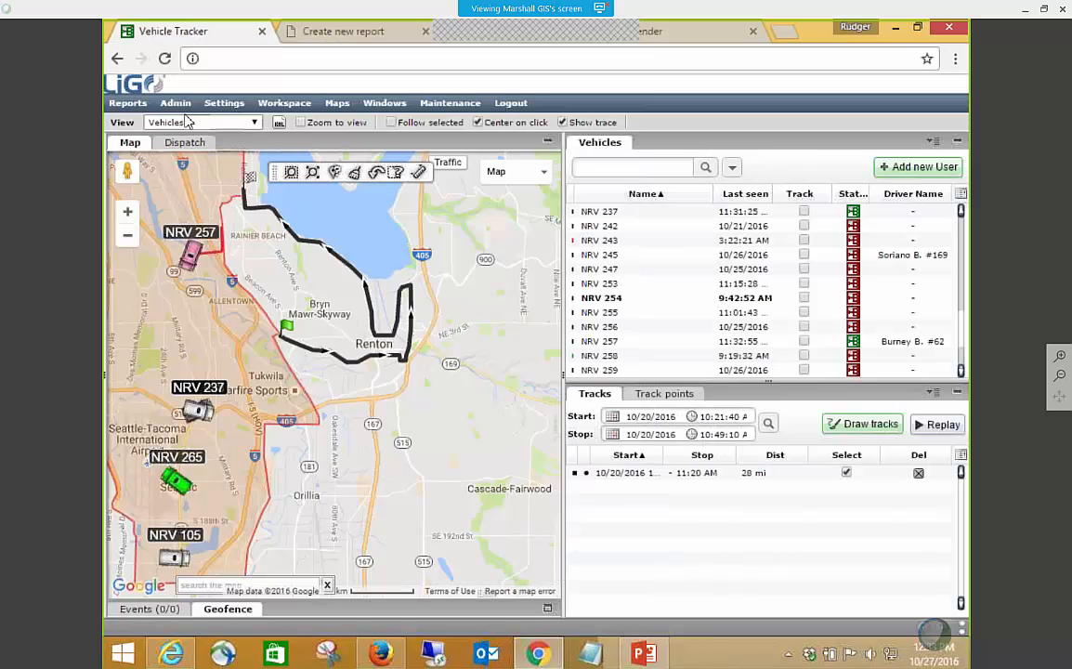
{"action": "left_click", "coordinate": [130, 103]}
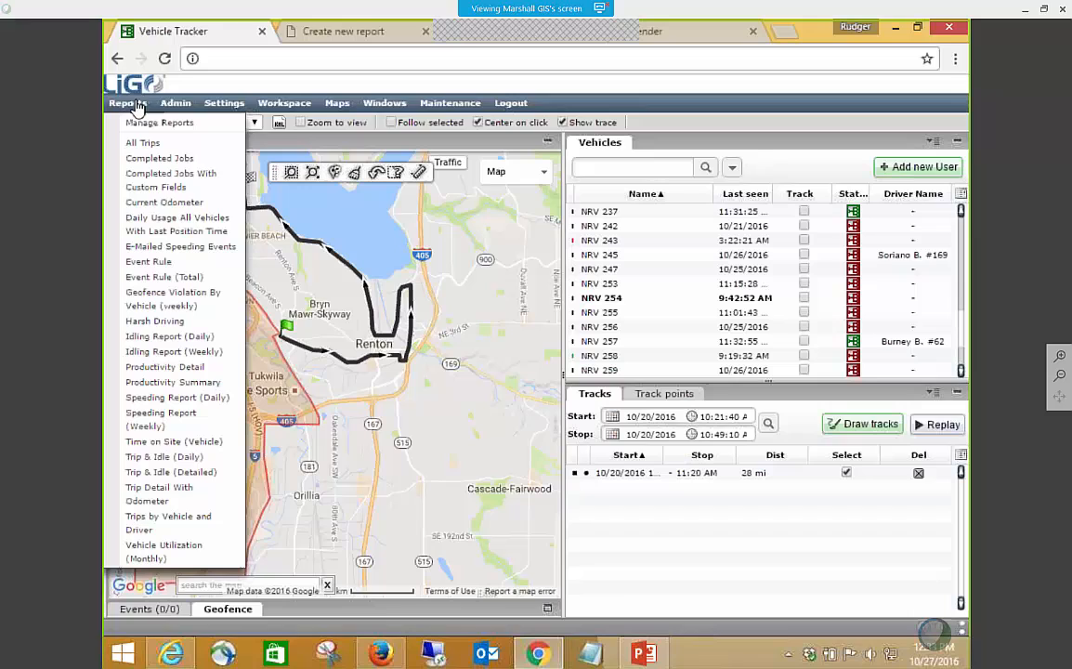
{"action": "left_click", "coordinate": [153, 300]}
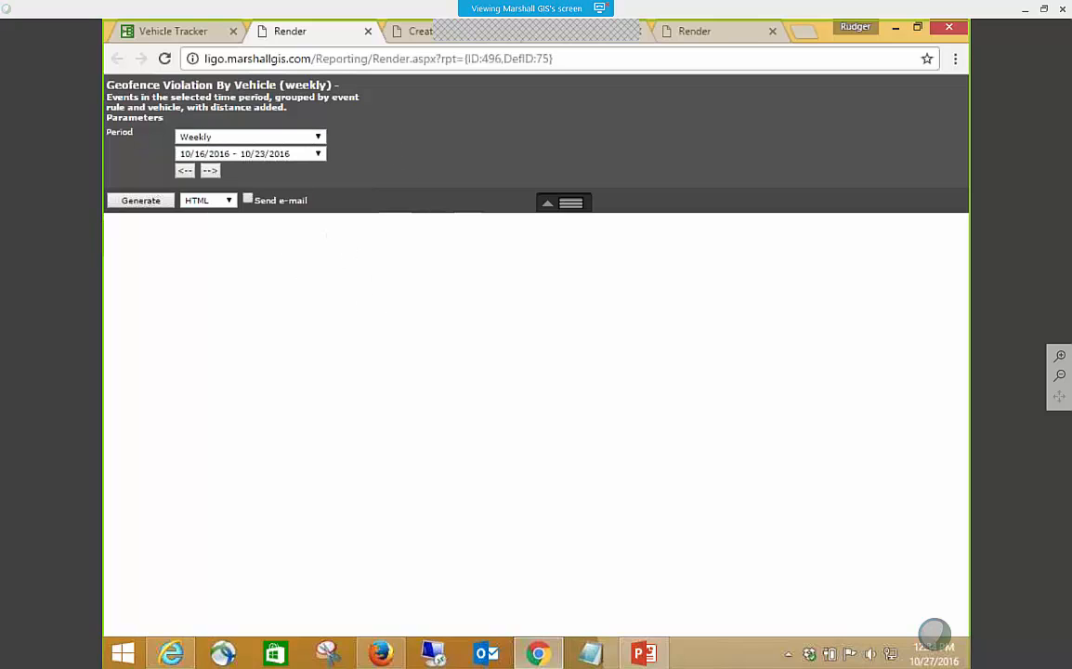
- Reopen the Geofence Violation By Vehicle (weekly) report's settings from the report manager and enable its email schedule
{"action": "left_click", "coordinate": [170, 34]}
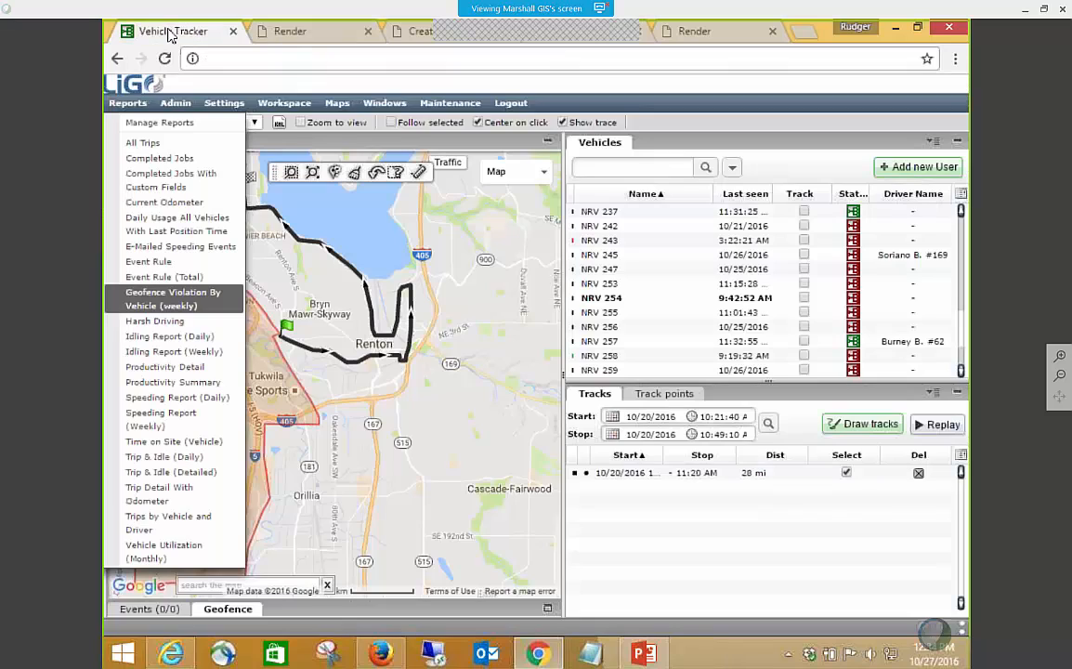
{"action": "mouse_move", "coordinate": [123, 105]}
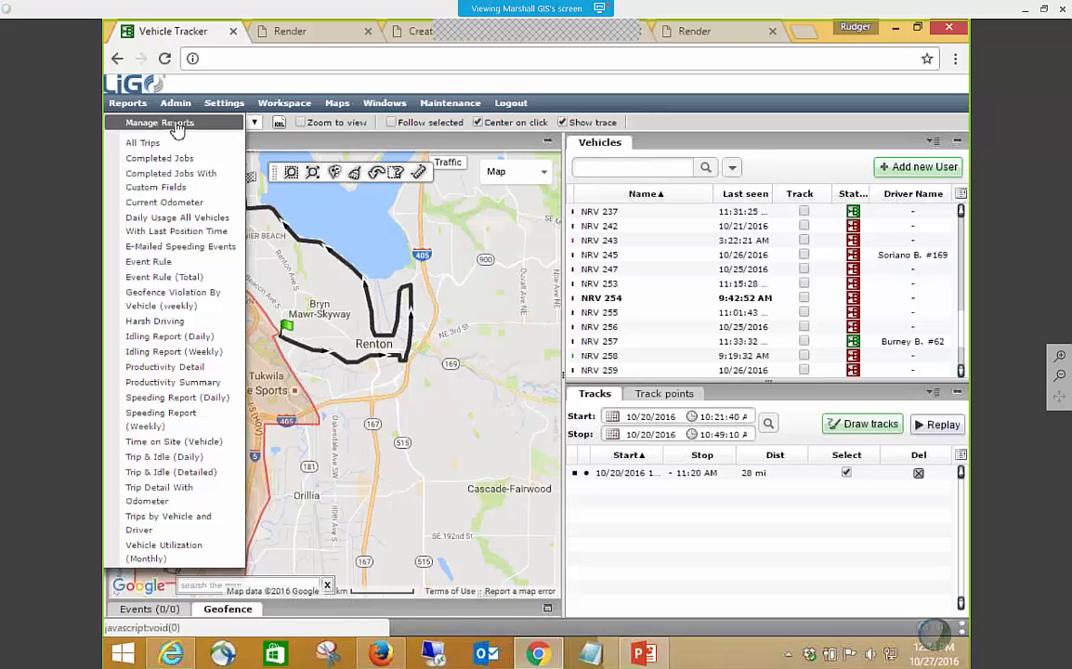
{"action": "left_click", "coordinate": [176, 126]}
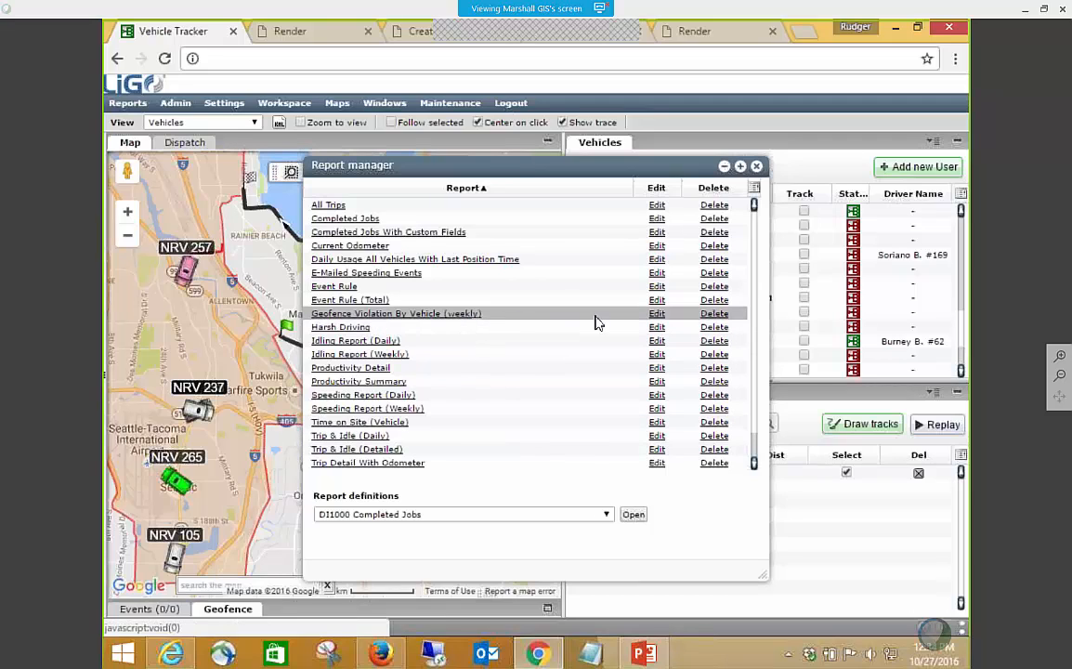
{"action": "left_click", "coordinate": [655, 315]}
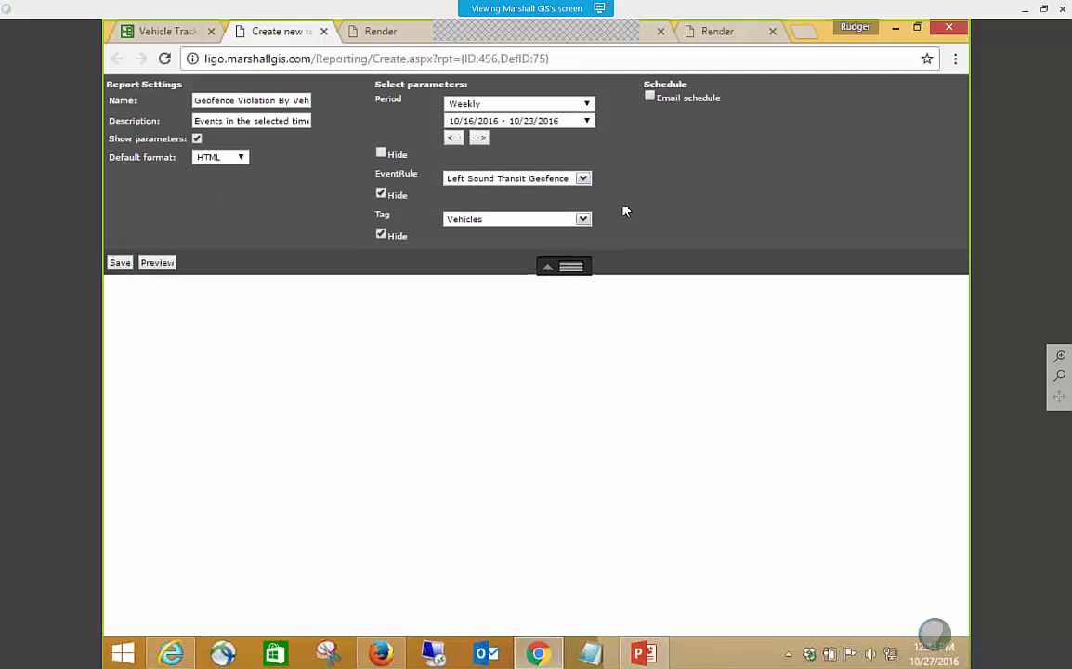
{"action": "left_click", "coordinate": [650, 97]}
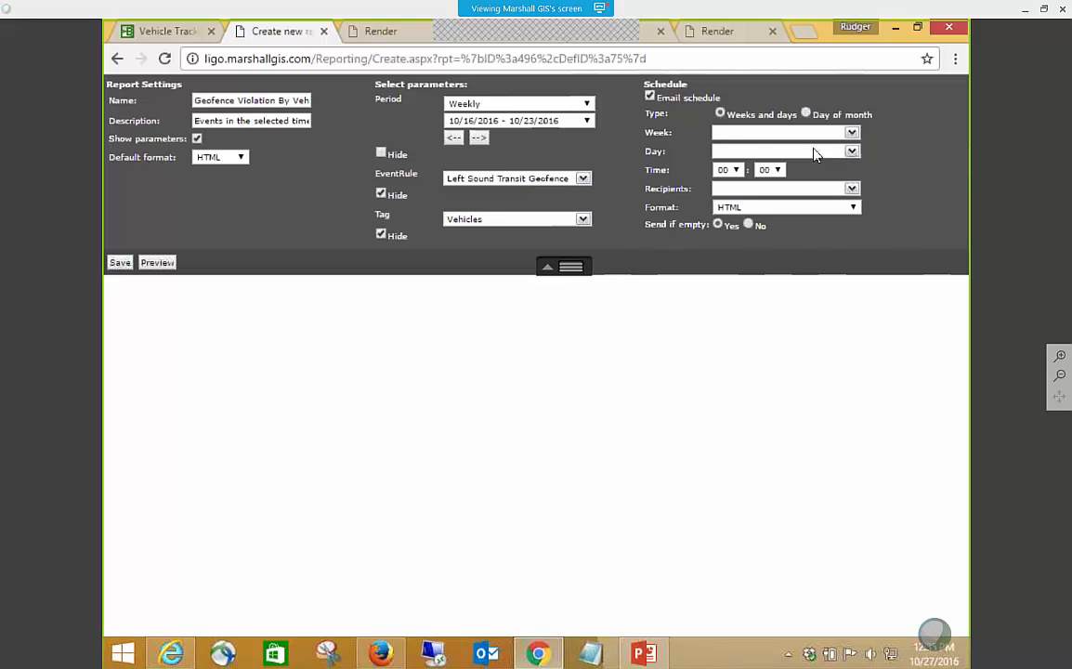
- Set the email schedule's weeks to First, Second, Third, Fourth and Last
{"action": "left_click", "coordinate": [851, 134]}
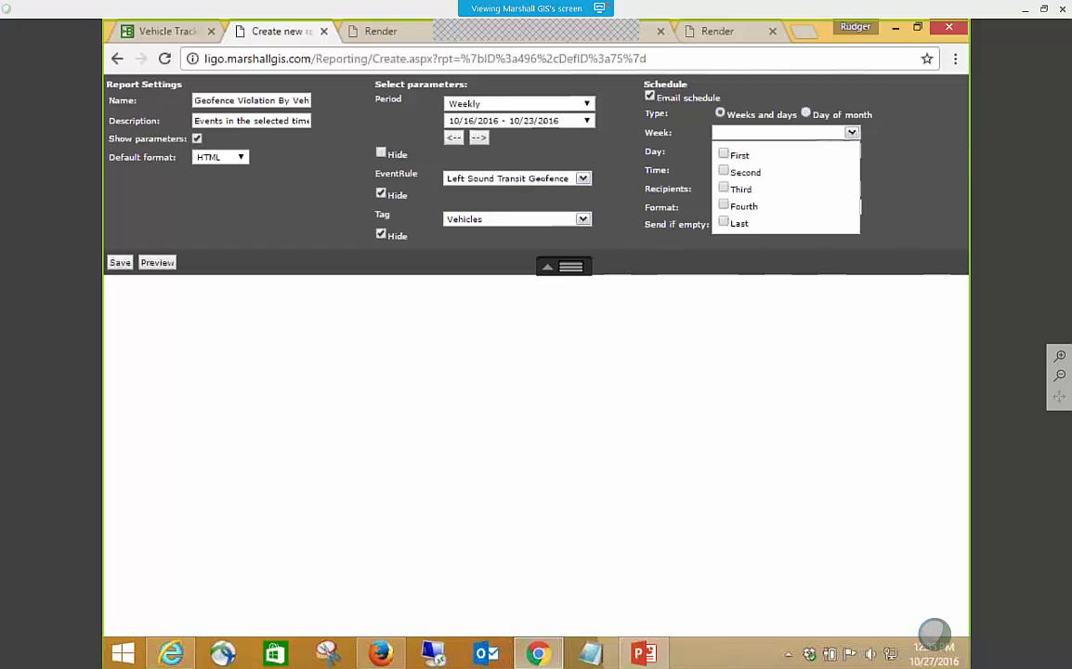
{"action": "left_click", "coordinate": [724, 154]}
{"action": "left_click", "coordinate": [724, 171]}
{"action": "left_click", "coordinate": [724, 188]}
{"action": "left_click", "coordinate": [723, 224]}
{"action": "left_click", "coordinate": [922, 202]}
- Schedule the report email for Friday at 06:00, with Maintenance Manager as the recipients
{"action": "left_click", "coordinate": [852, 152]}
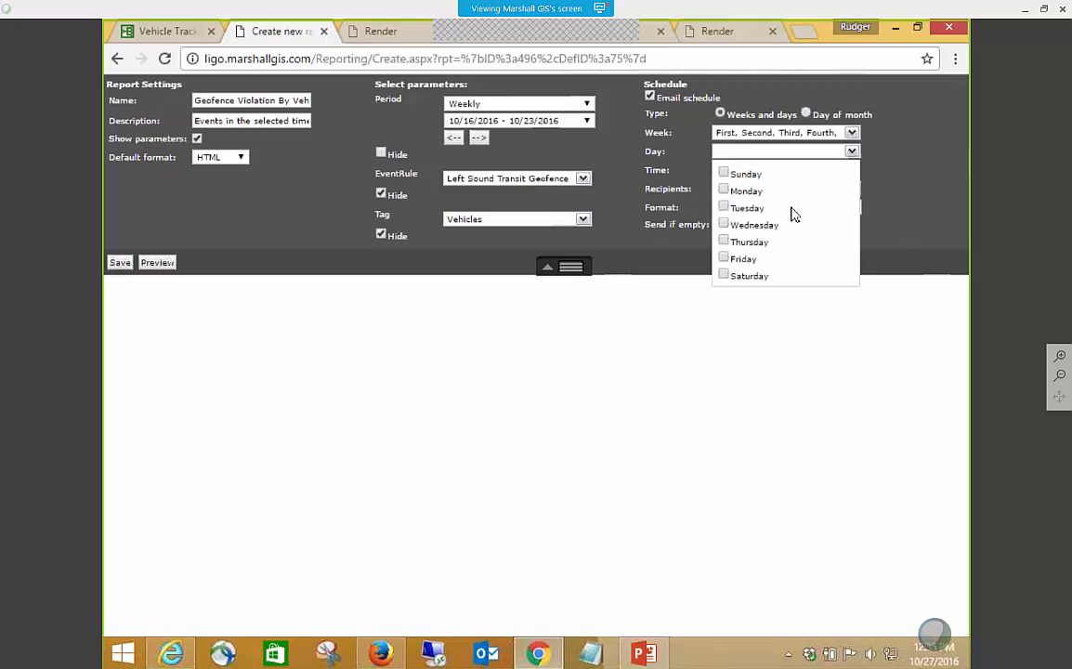
{"action": "left_click", "coordinate": [915, 218]}
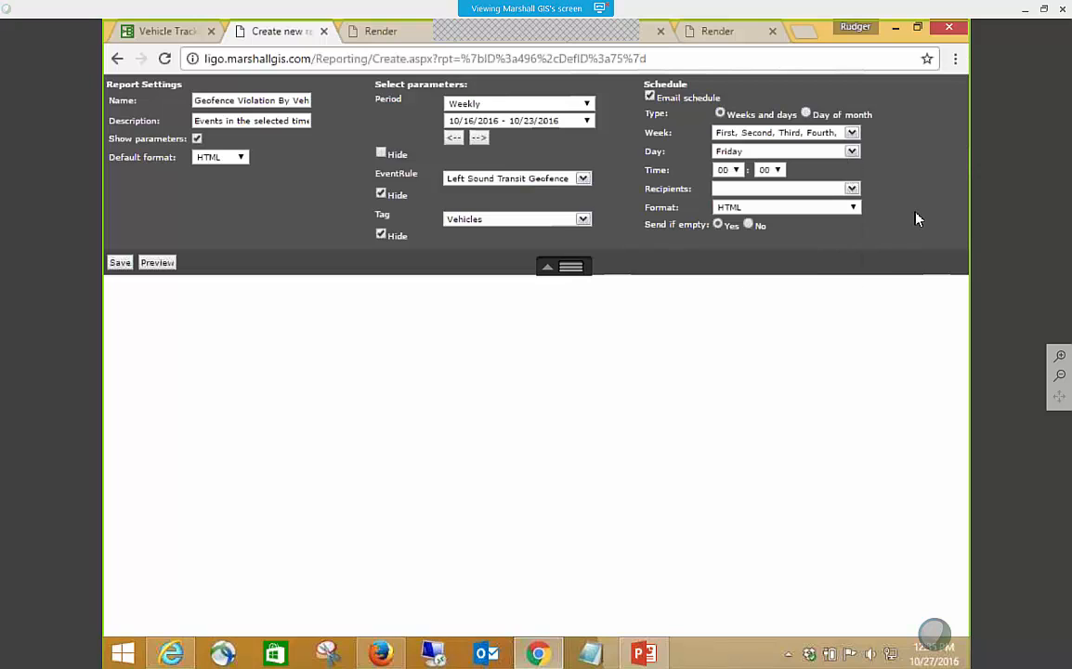
{"action": "left_click", "coordinate": [726, 170]}
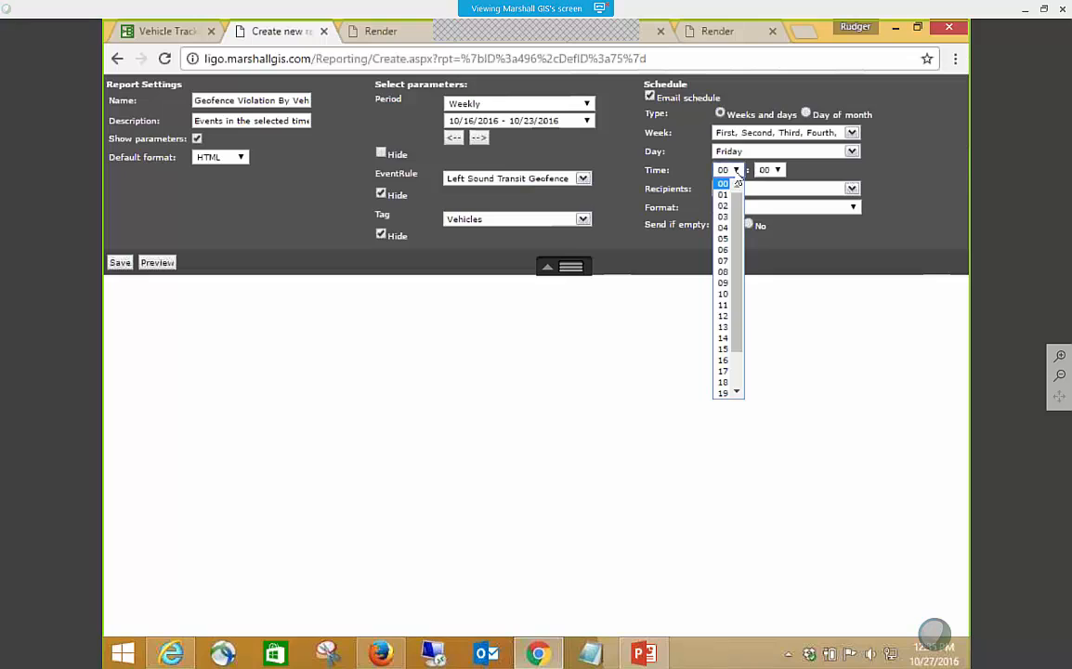
{"action": "left_click", "coordinate": [723, 249]}
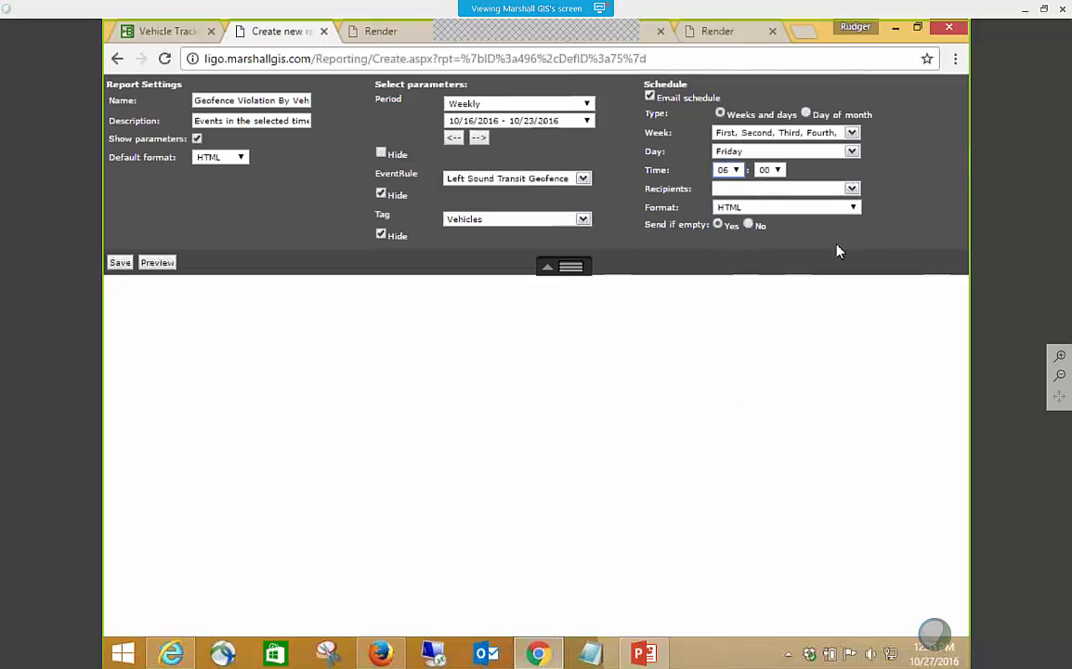
{"action": "left_click", "coordinate": [852, 189]}
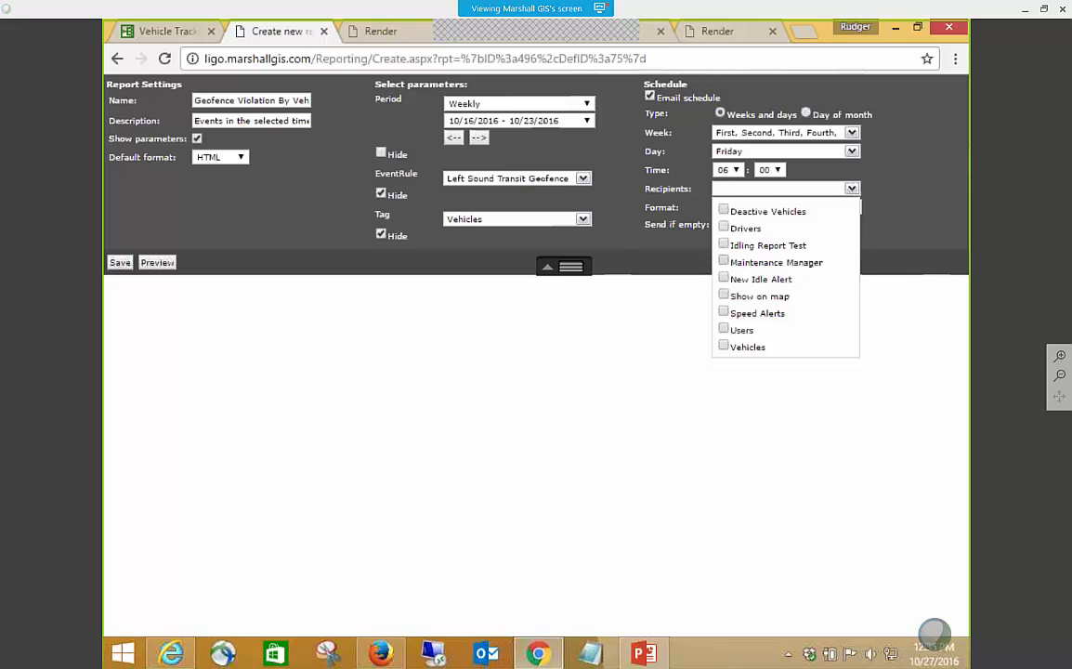
{"action": "left_click", "coordinate": [909, 223]}
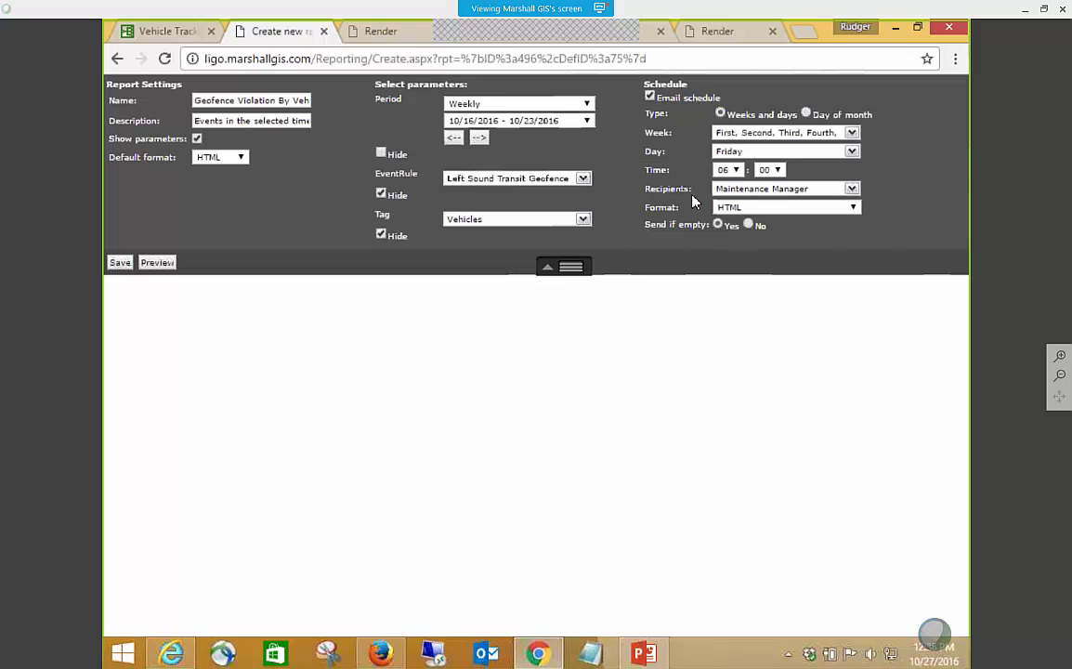
- Return to the Vehicle Tracker, close the report manager and minimize the Chrome window
{"action": "left_click", "coordinate": [163, 30]}
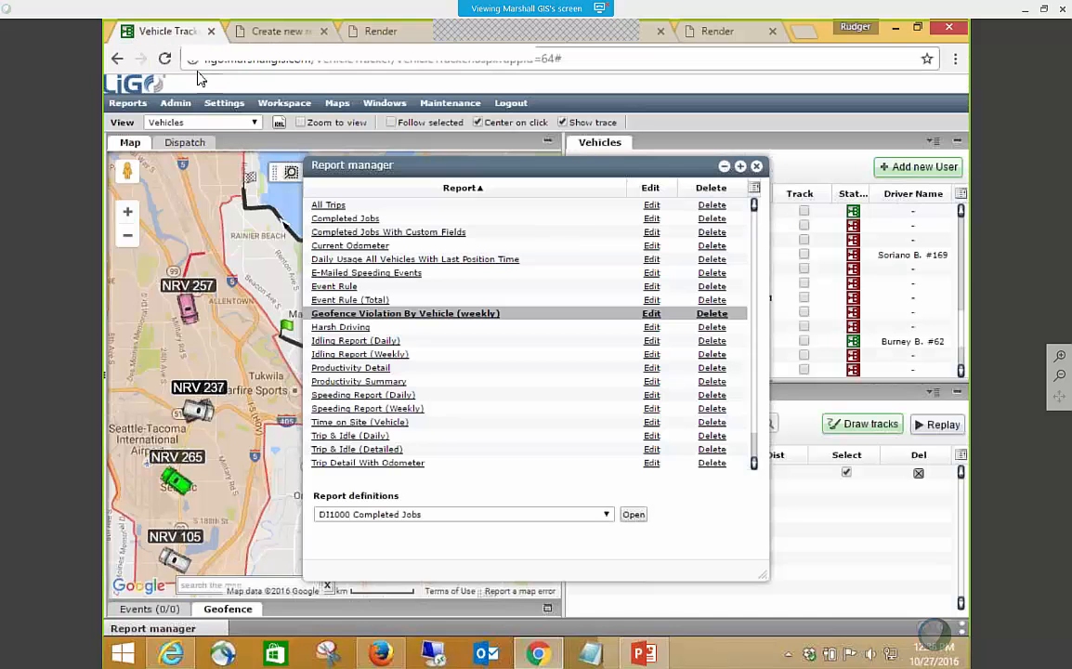
{"action": "left_click", "coordinate": [756, 167]}
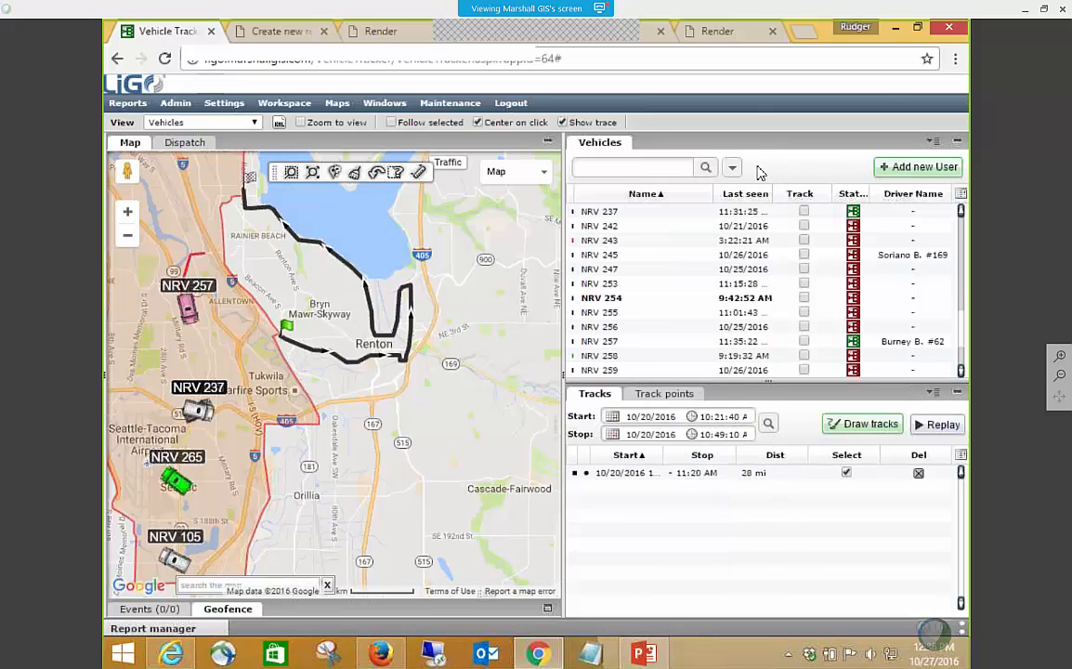
{"action": "left_click", "coordinate": [895, 28]}
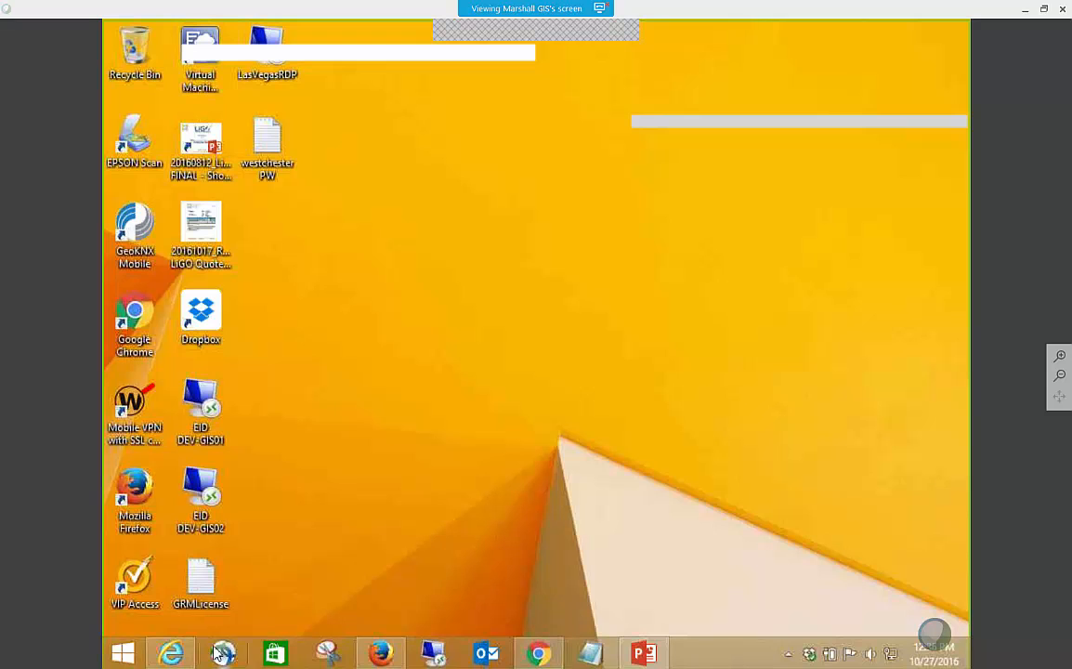
- Switch to the Lincoln fleet's Vehicle Tracker in Internet Explorer and list its available reports
{"action": "left_click", "coordinate": [378, 654]}
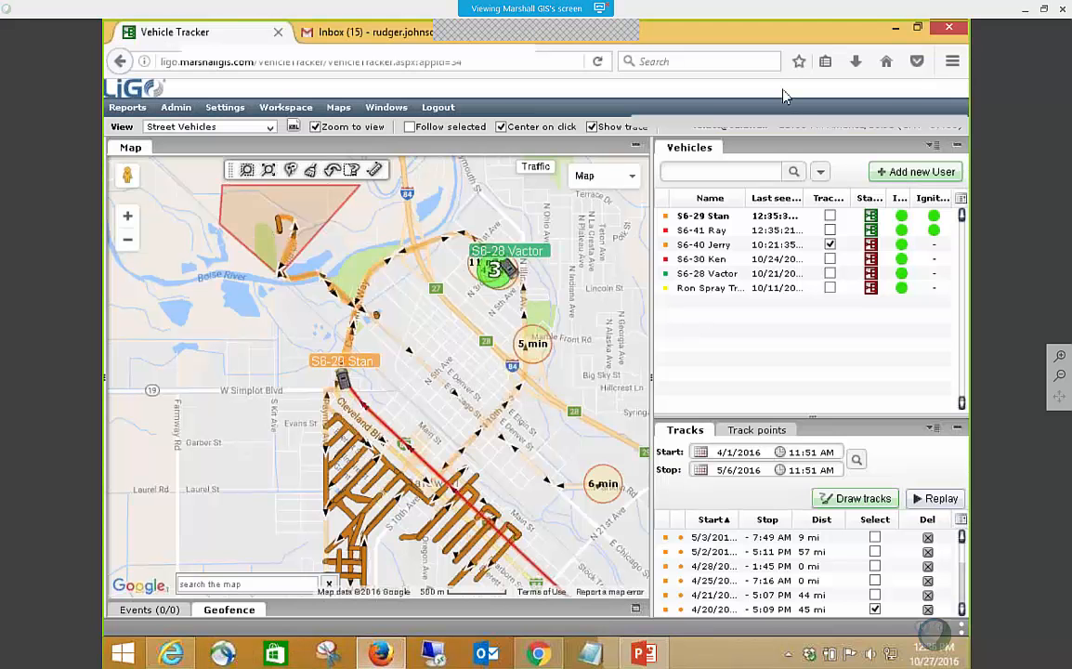
{"action": "left_click", "coordinate": [378, 654]}
{"action": "left_click", "coordinate": [173, 652]}
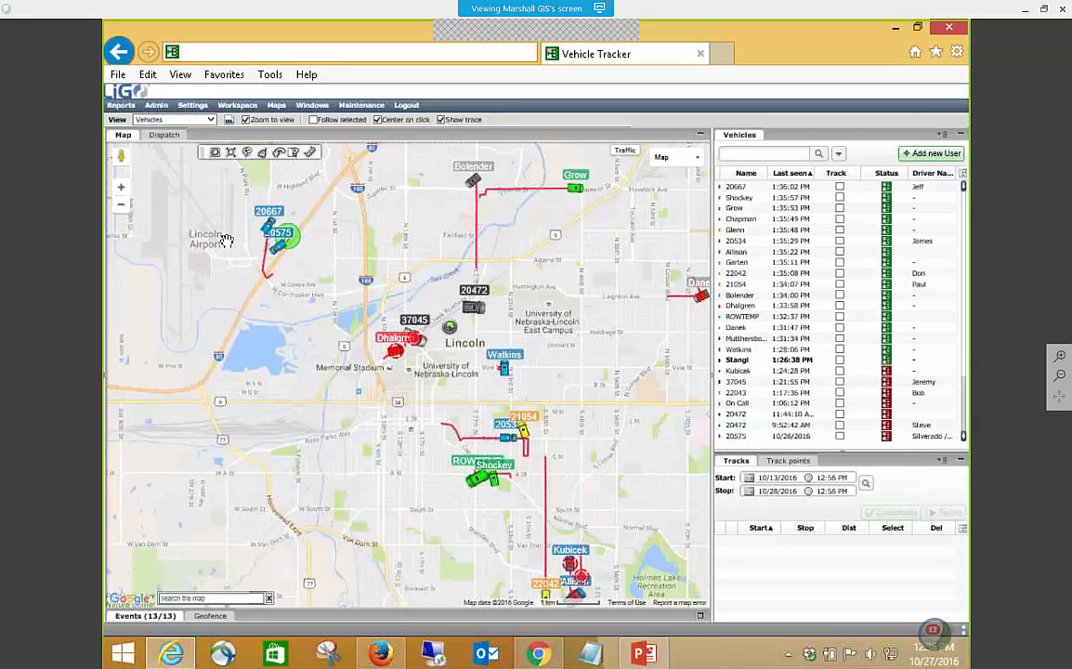
{"action": "left_click", "coordinate": [122, 105]}
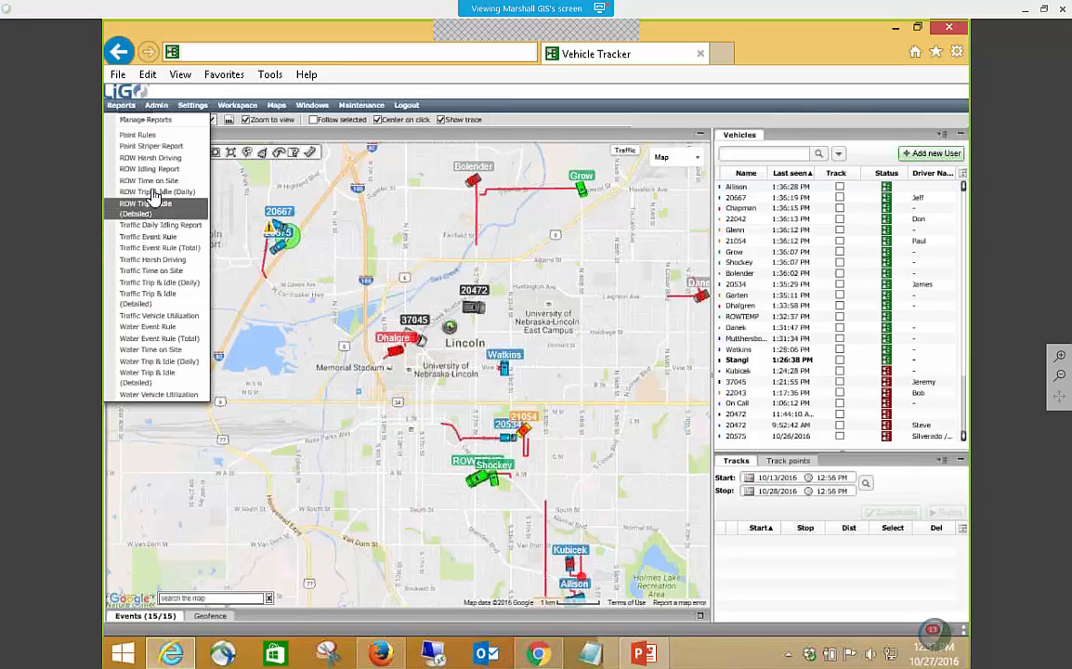
- Open the Traffic tag from the tag administration, review the users it applies to, and close it without saving
{"action": "mouse_move", "coordinate": [158, 108]}
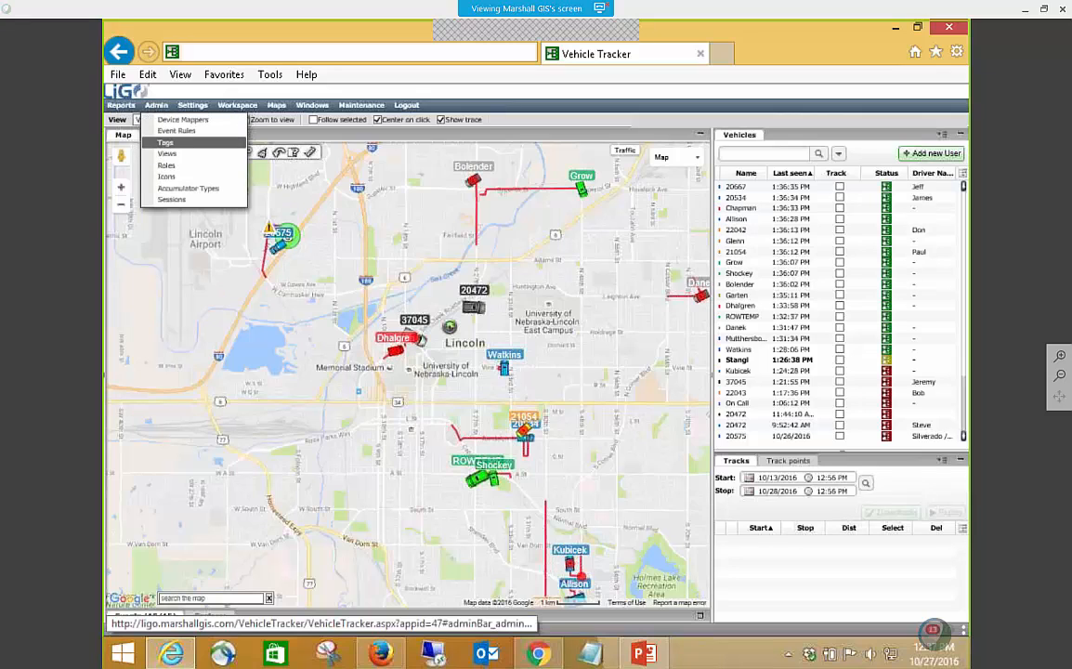
{"action": "left_click", "coordinate": [166, 142]}
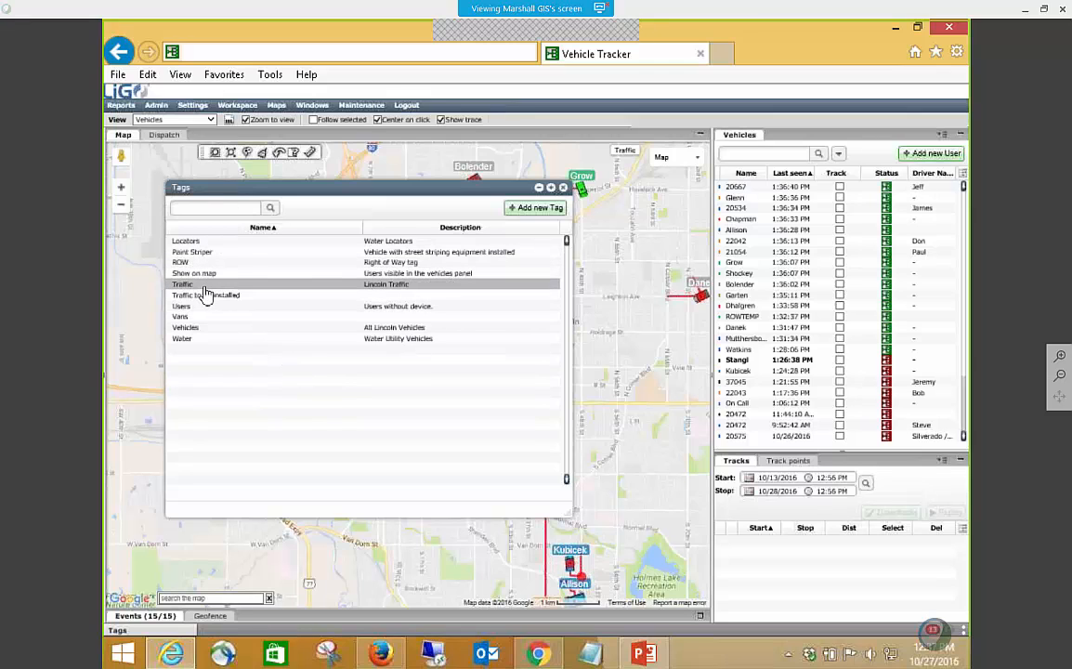
{"action": "double_click", "coordinate": [287, 292]}
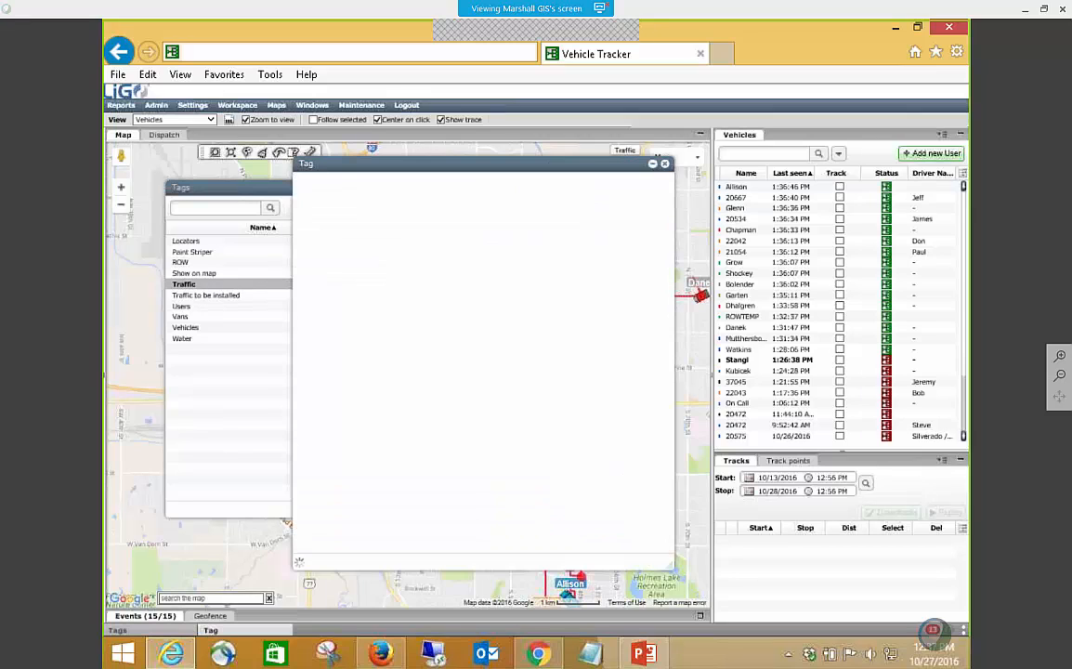
{"action": "left_click", "coordinate": [327, 292]}
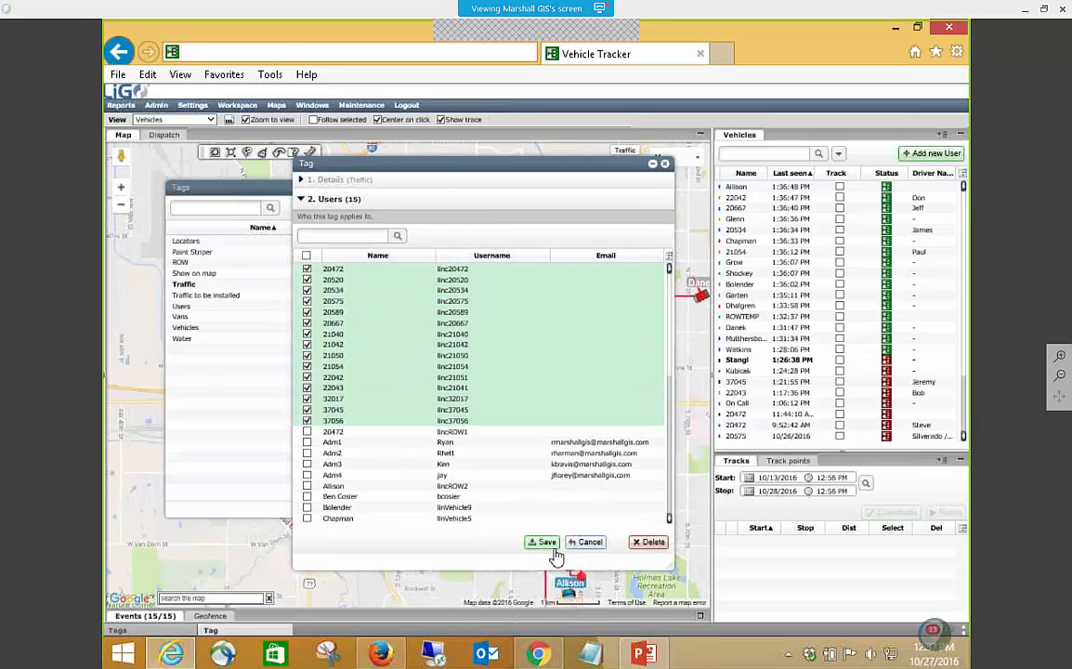
{"action": "left_click", "coordinate": [585, 542]}
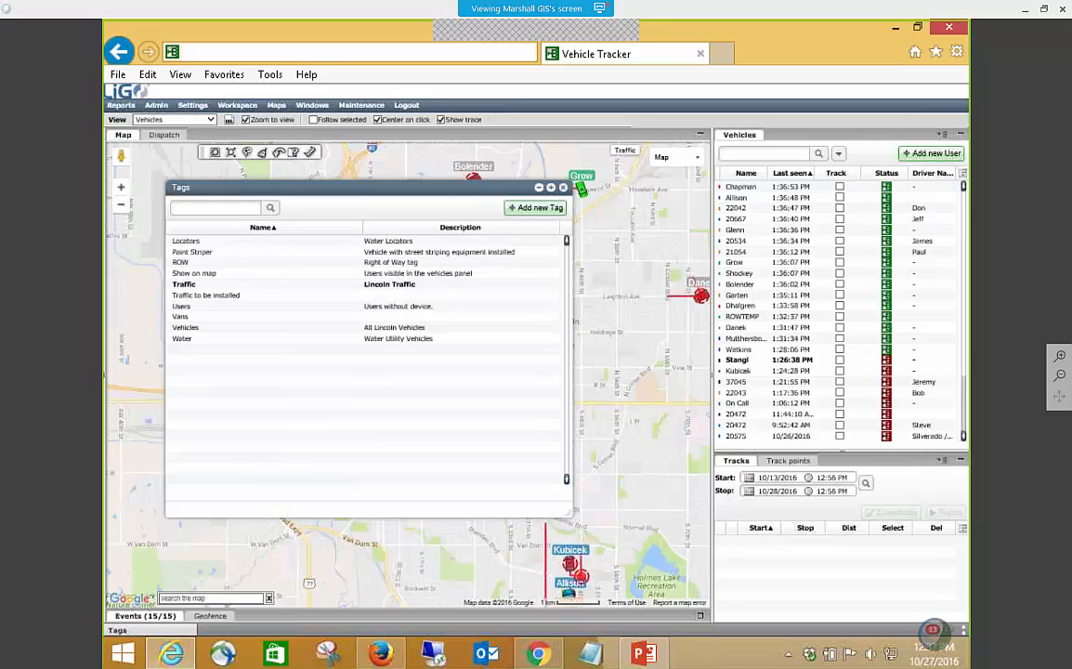
- Open the Water tag, review its assigned users, and close it without saving
{"action": "double_click", "coordinate": [204, 341]}
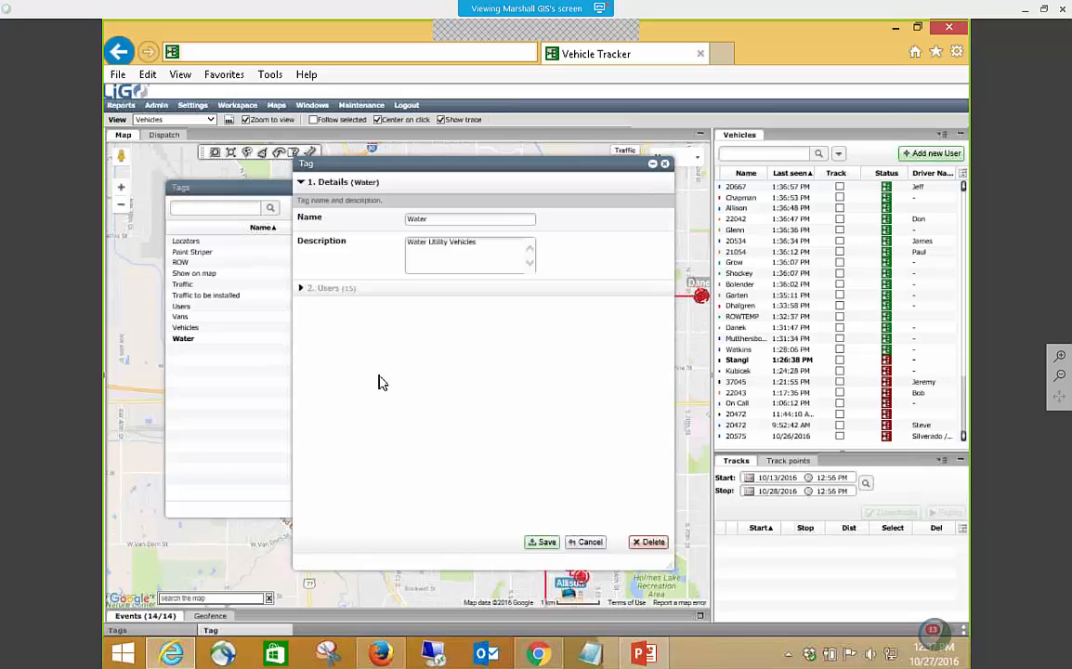
{"action": "left_click", "coordinate": [334, 287]}
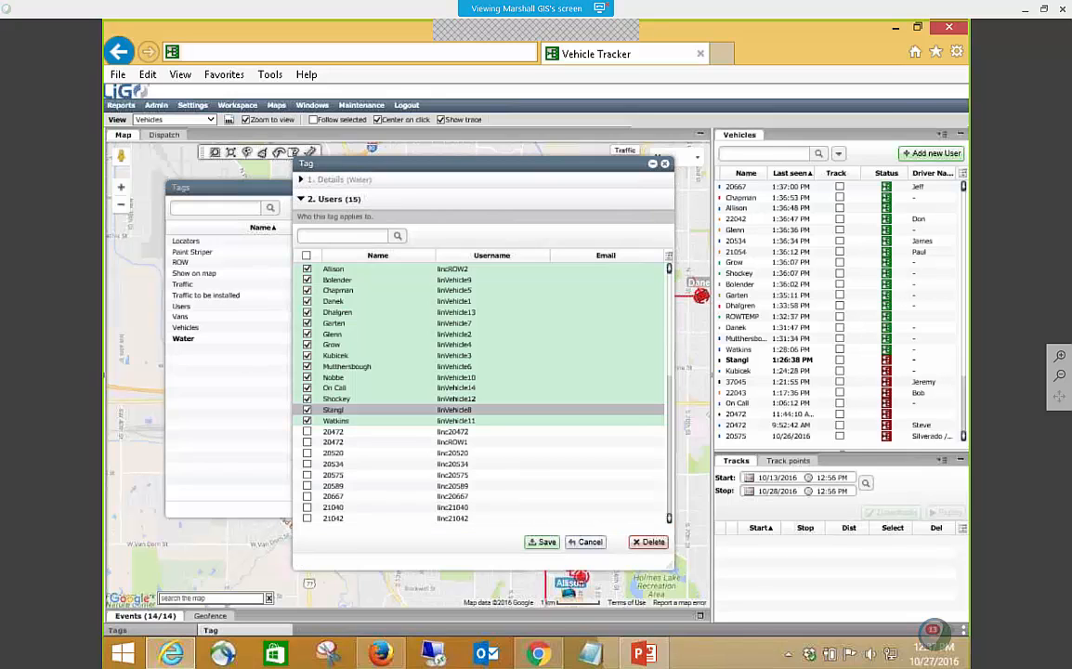
{"action": "left_click", "coordinate": [585, 541]}
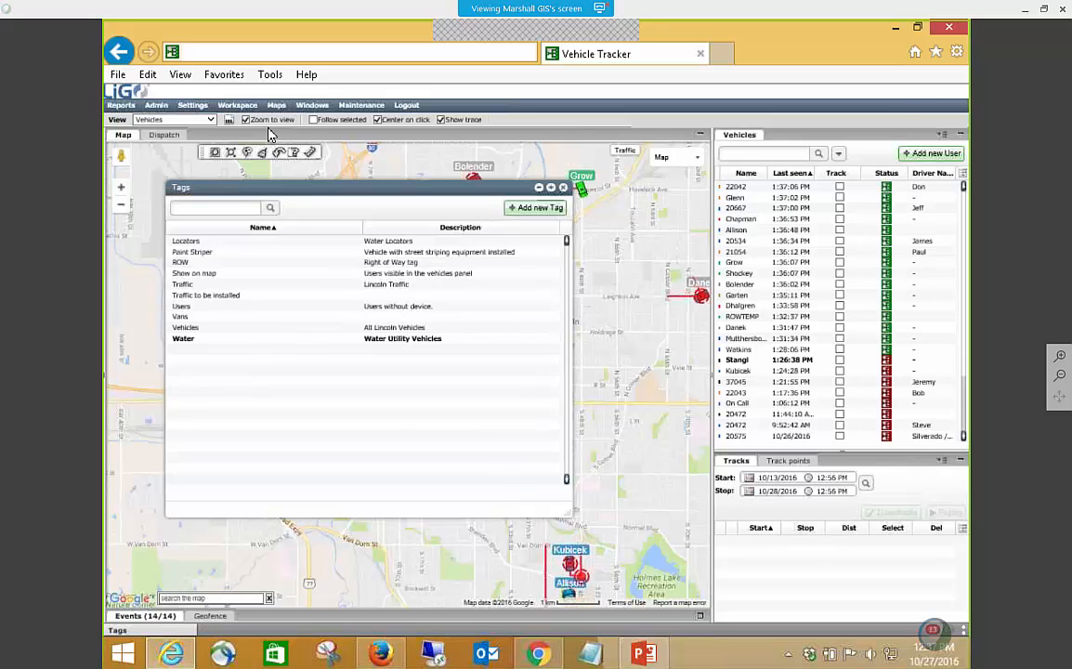
- Close the tags list and show the fleet's available reports again
{"action": "left_click", "coordinate": [563, 189]}
{"action": "left_click", "coordinate": [128, 106]}
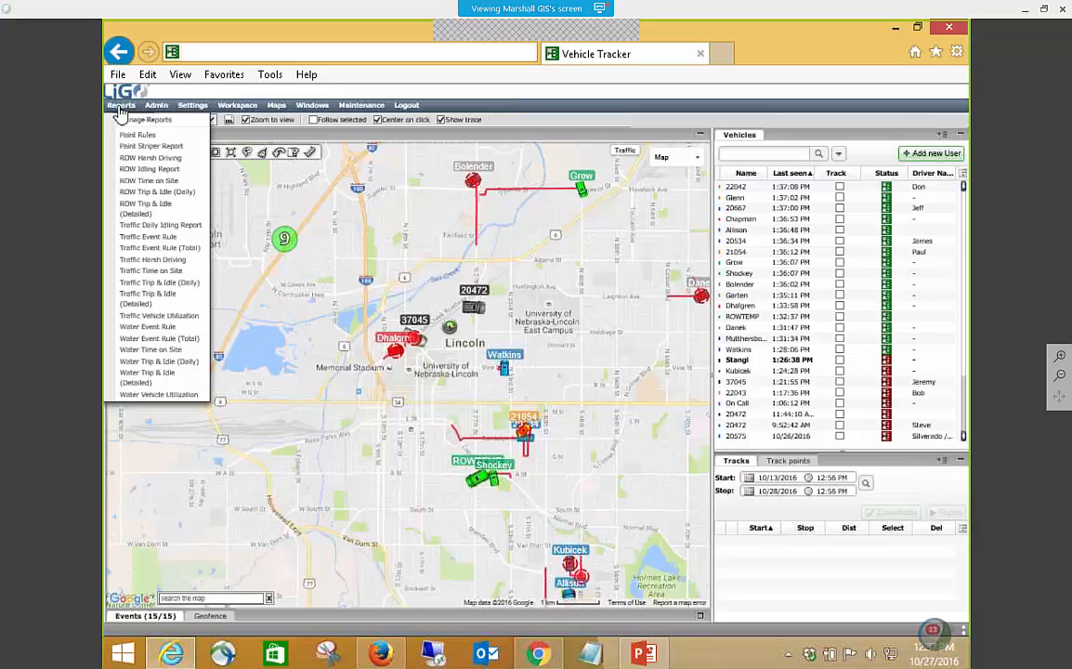
{"action": "left_click", "coordinate": [121, 105]}
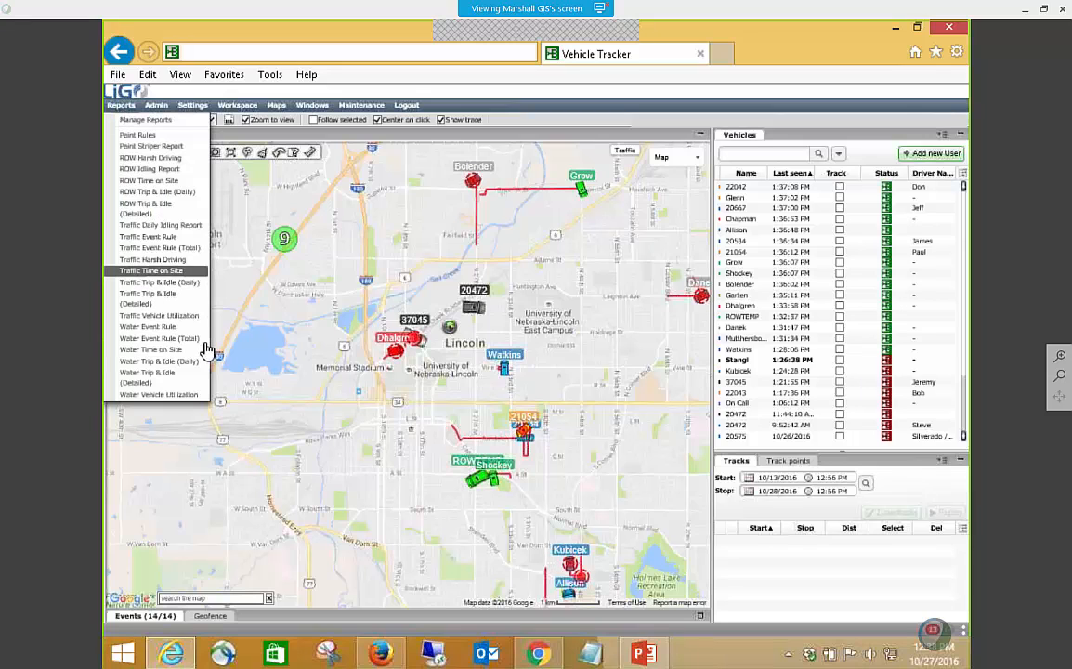
- Open the Traffic Operator role from the role administration and review its privileges and member users
{"action": "left_click", "coordinate": [155, 106]}
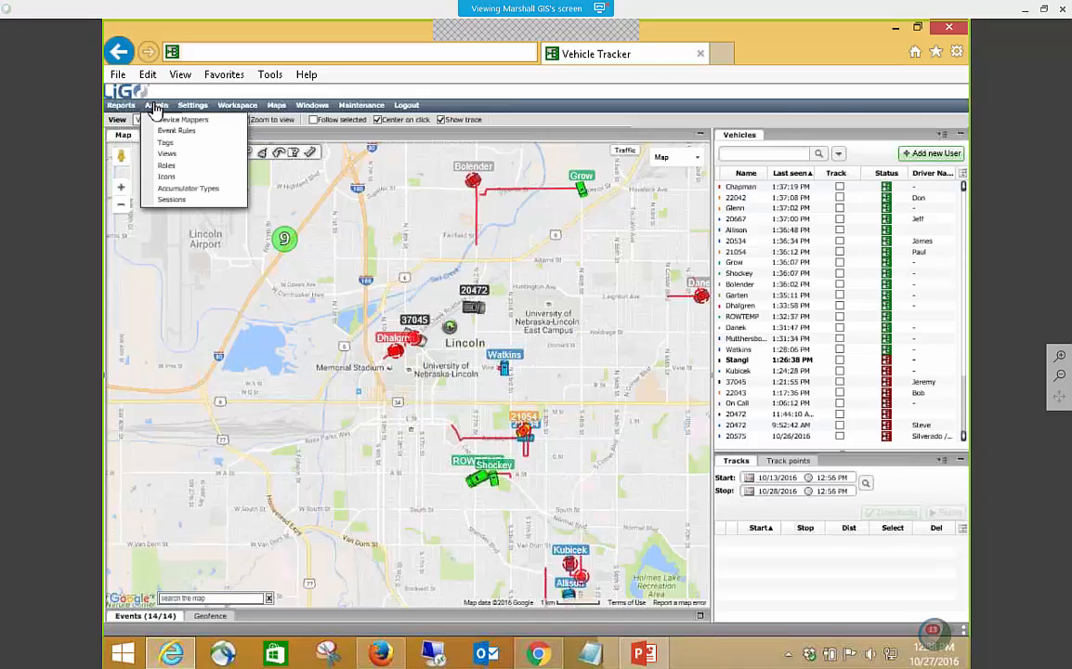
{"action": "left_click", "coordinate": [211, 167]}
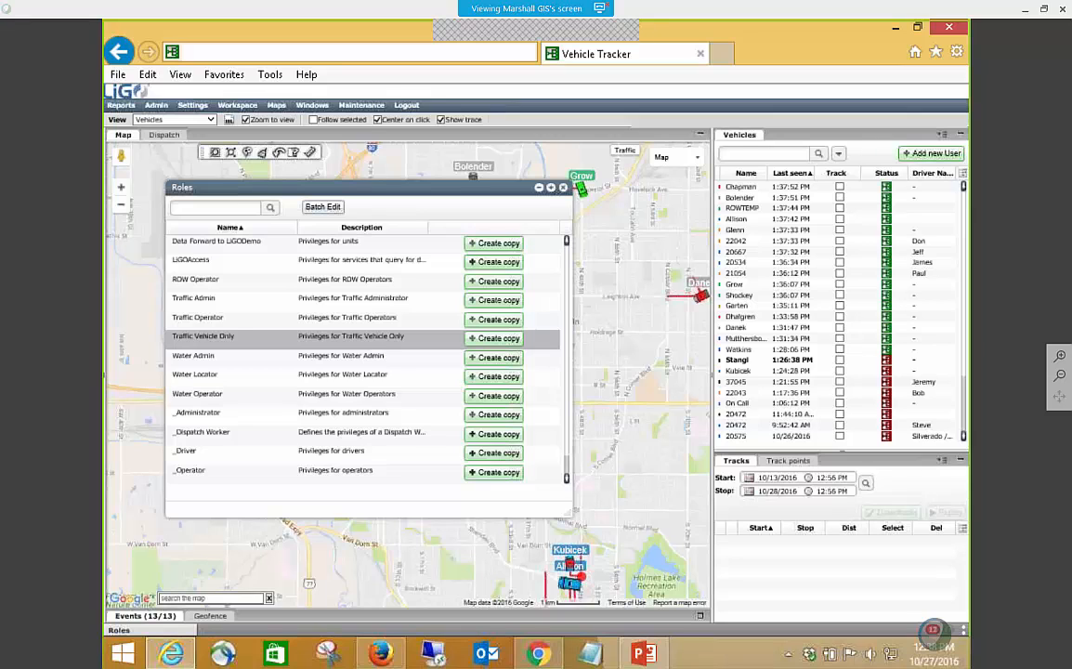
{"action": "double_click", "coordinate": [245, 323]}
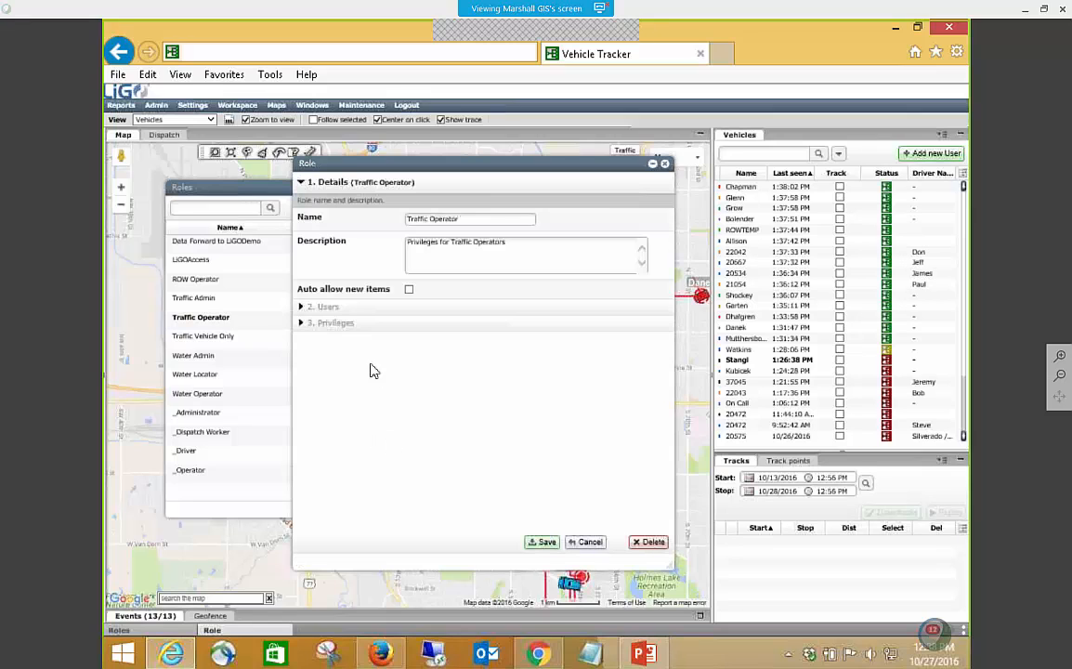
{"action": "left_click", "coordinate": [363, 325]}
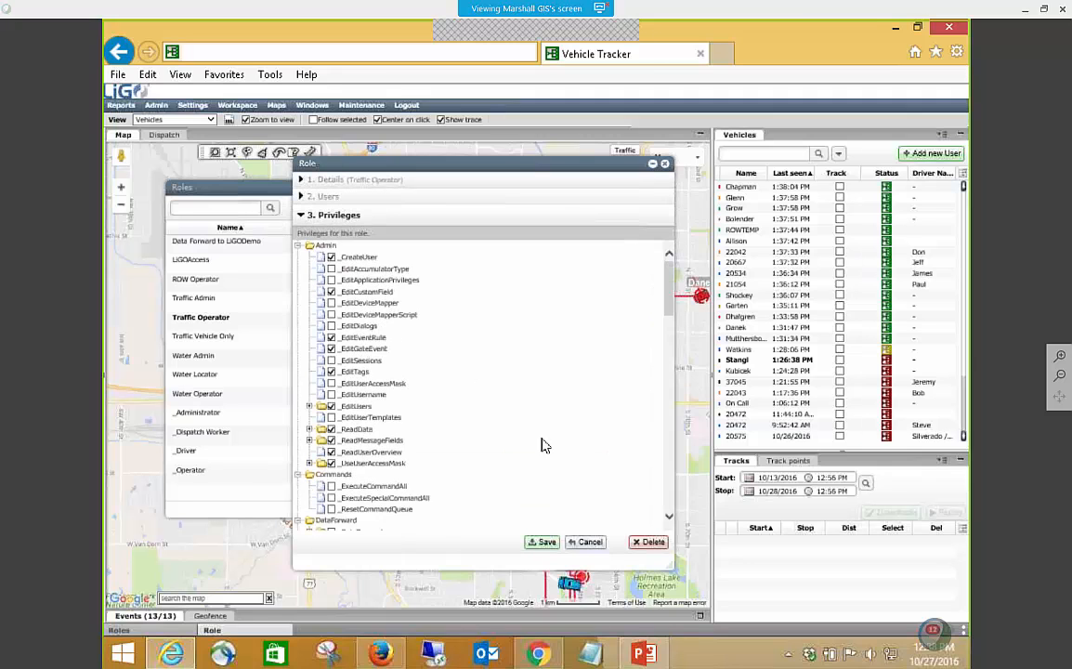
{"action": "scroll", "coordinate": [545, 448], "scroll_direction": "down", "scroll_amount": 6}
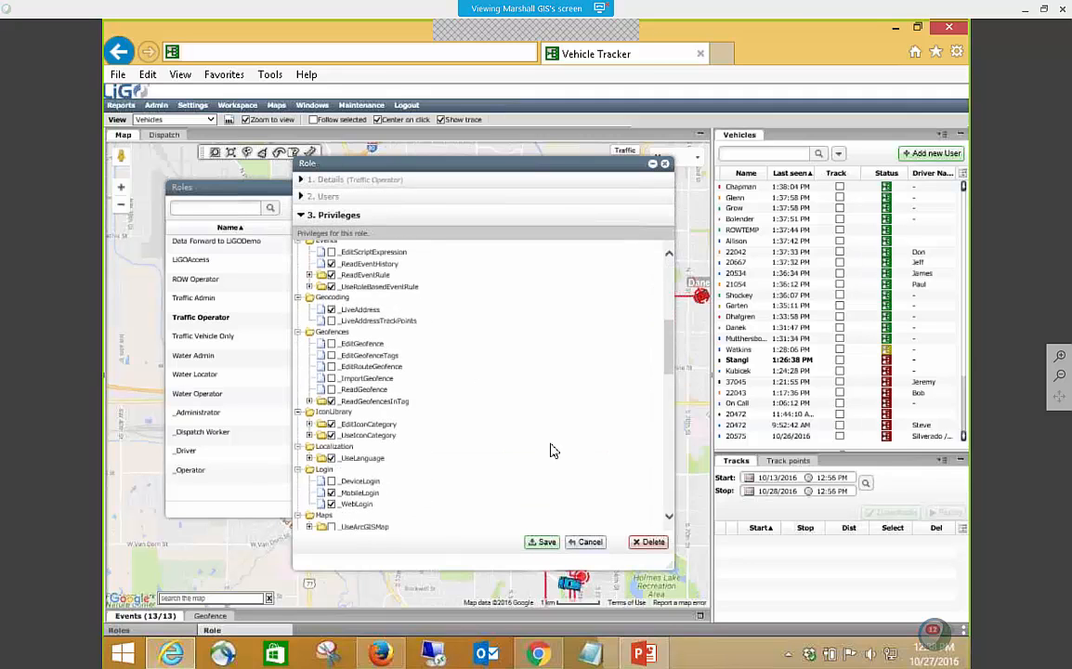
{"action": "scroll", "coordinate": [546, 446], "scroll_direction": "up", "scroll_amount": 5}
{"action": "left_click", "coordinate": [329, 203]}
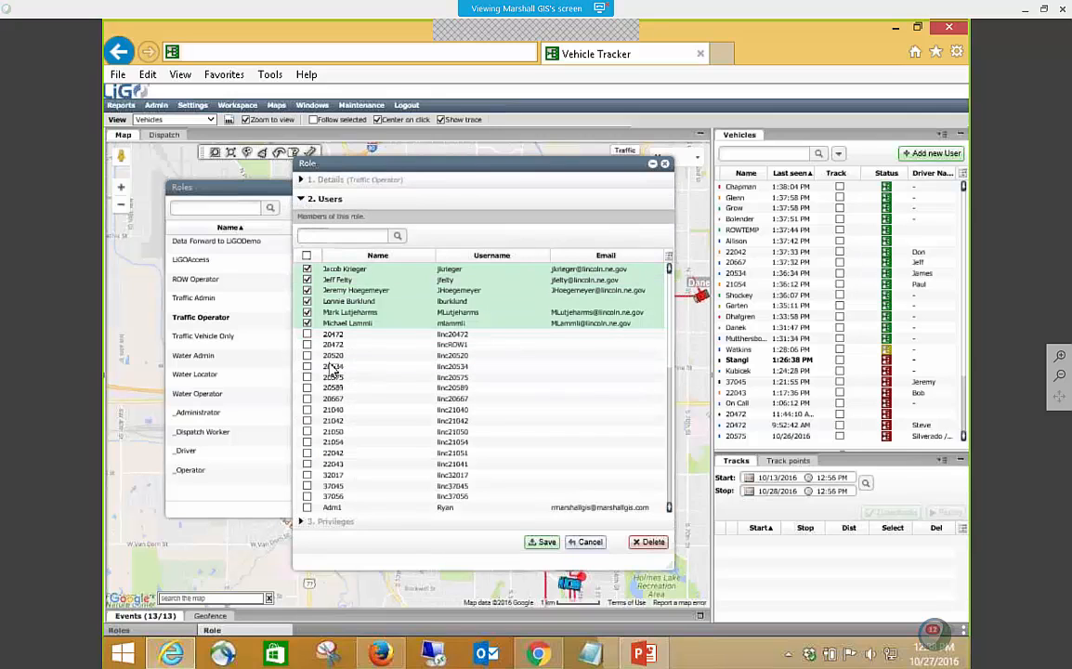
- Check which reports the Traffic Operator role may view under _ViewReport, then close the role unsaved and the roles list
{"action": "left_click", "coordinate": [302, 521]}
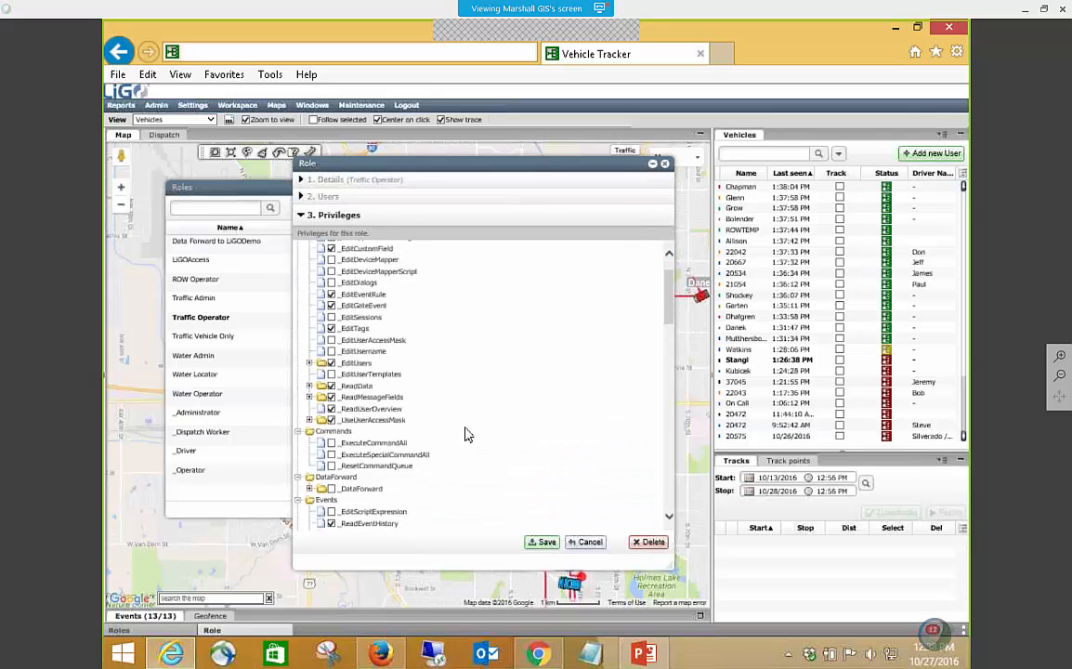
{"action": "scroll", "coordinate": [483, 407], "scroll_direction": "down", "scroll_amount": 5}
{"action": "scroll", "coordinate": [497, 432], "scroll_direction": "down", "scroll_amount": 10}
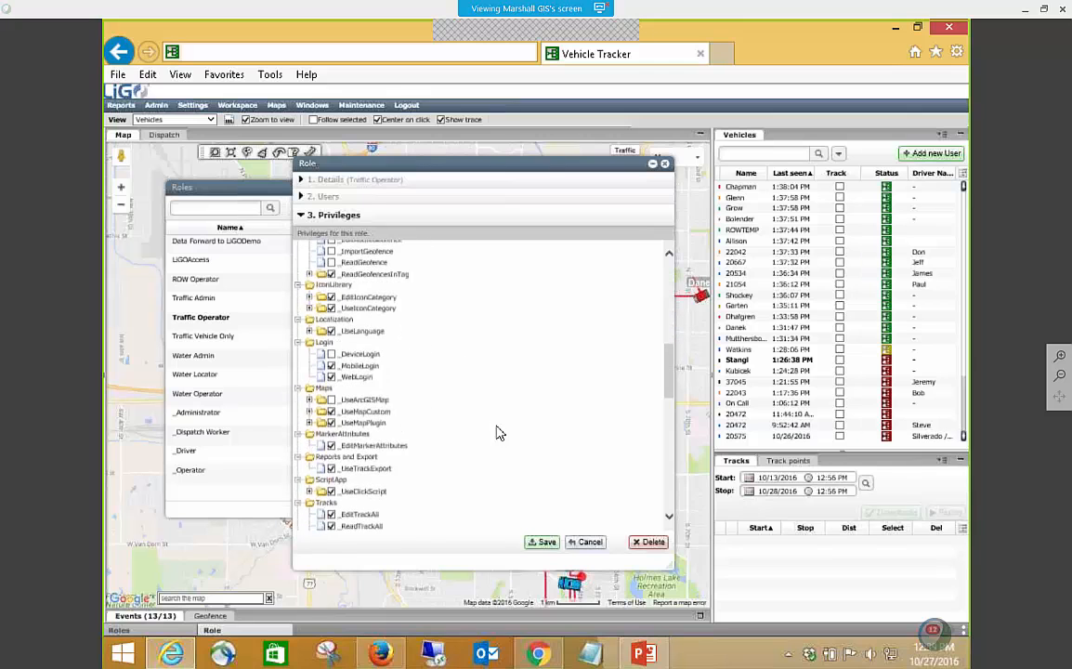
{"action": "scroll", "coordinate": [500, 437], "scroll_direction": "down", "scroll_amount": 5}
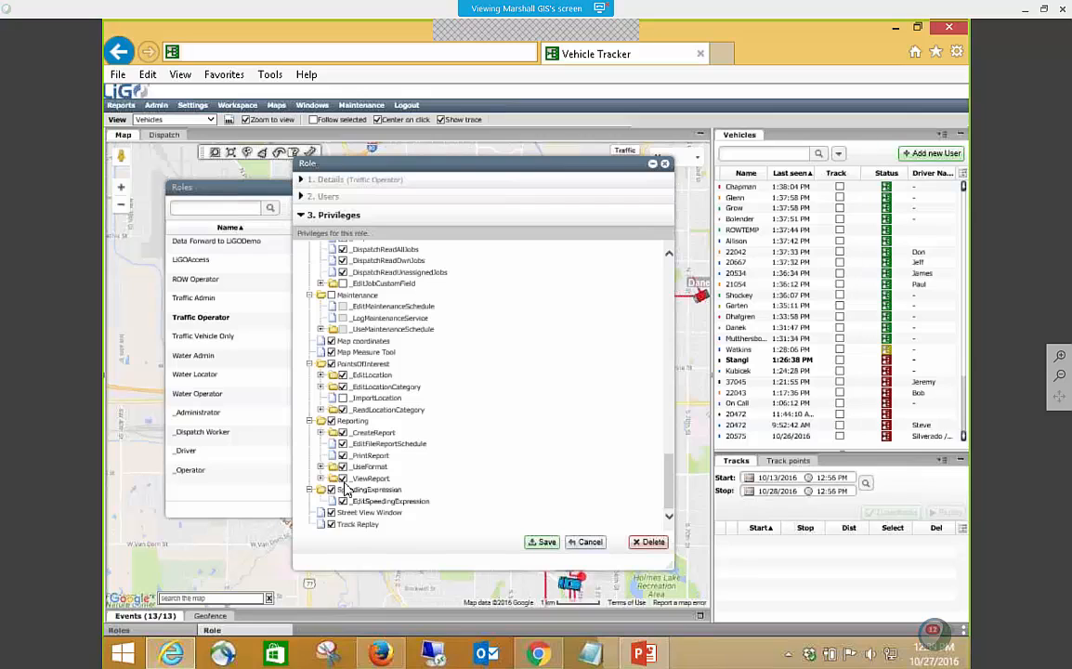
{"action": "left_click", "coordinate": [326, 478]}
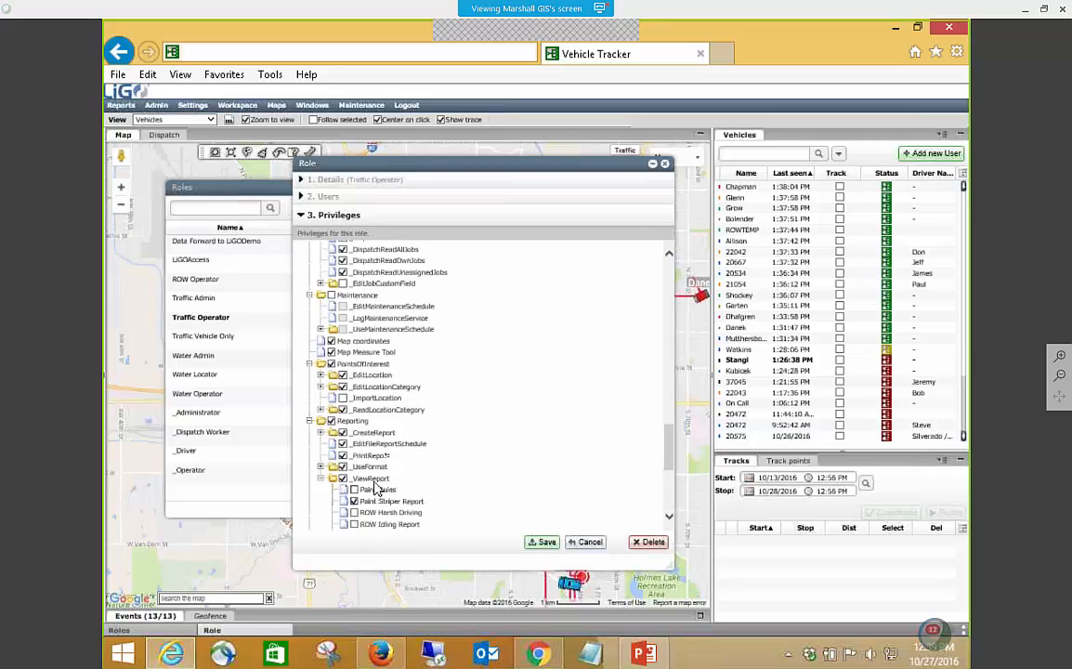
{"action": "scroll", "coordinate": [502, 486], "scroll_direction": "down", "scroll_amount": 3}
{"action": "scroll", "coordinate": [518, 486], "scroll_direction": "down", "scroll_amount": 3}
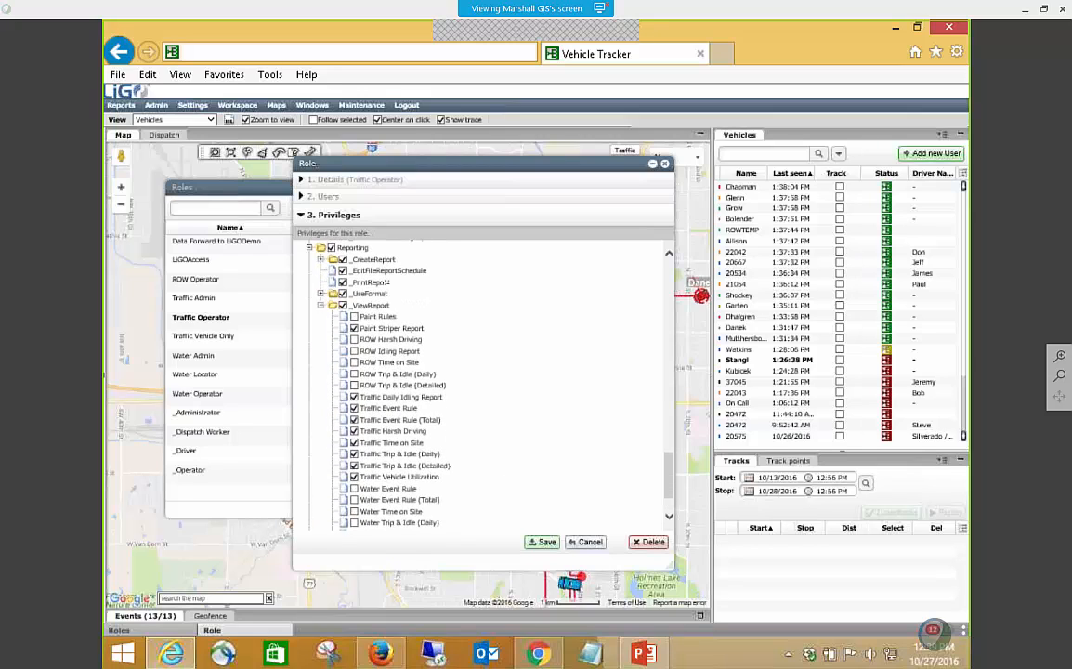
{"action": "scroll", "coordinate": [488, 395], "scroll_direction": "down", "scroll_amount": 2}
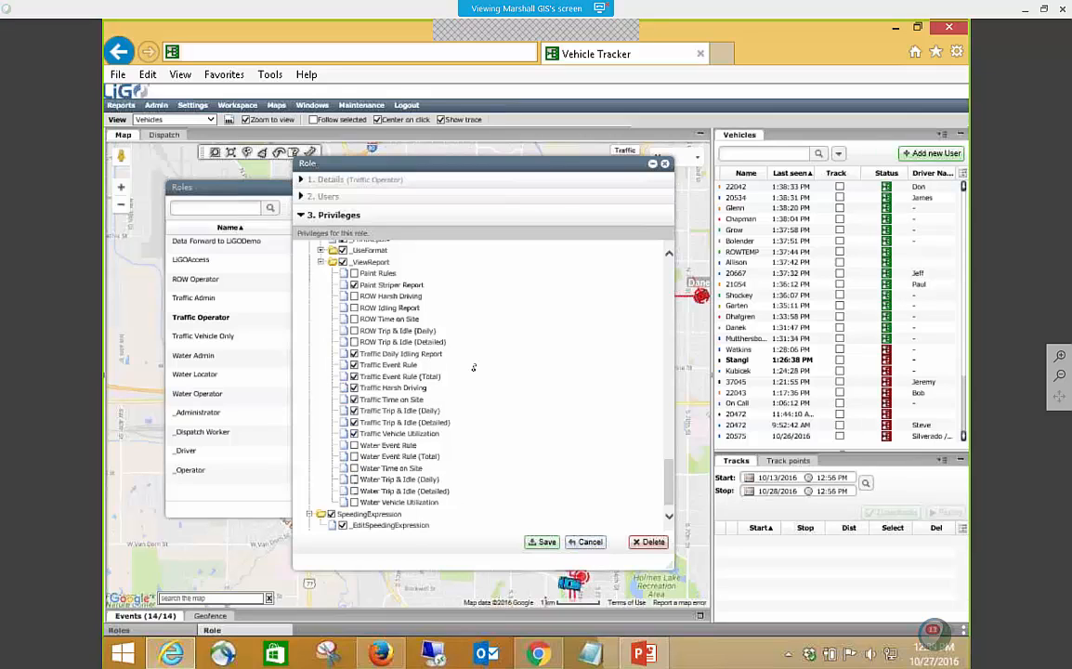
{"action": "scroll", "coordinate": [455, 362], "scroll_direction": "up", "scroll_amount": 5}
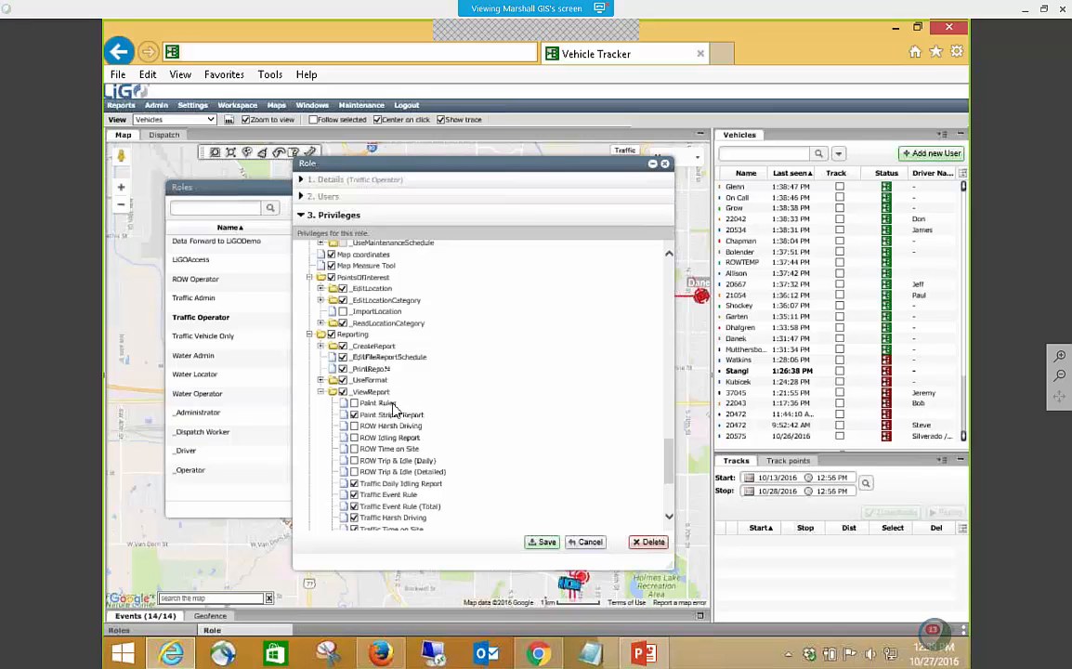
{"action": "scroll", "coordinate": [418, 450], "scroll_direction": "down", "scroll_amount": 1}
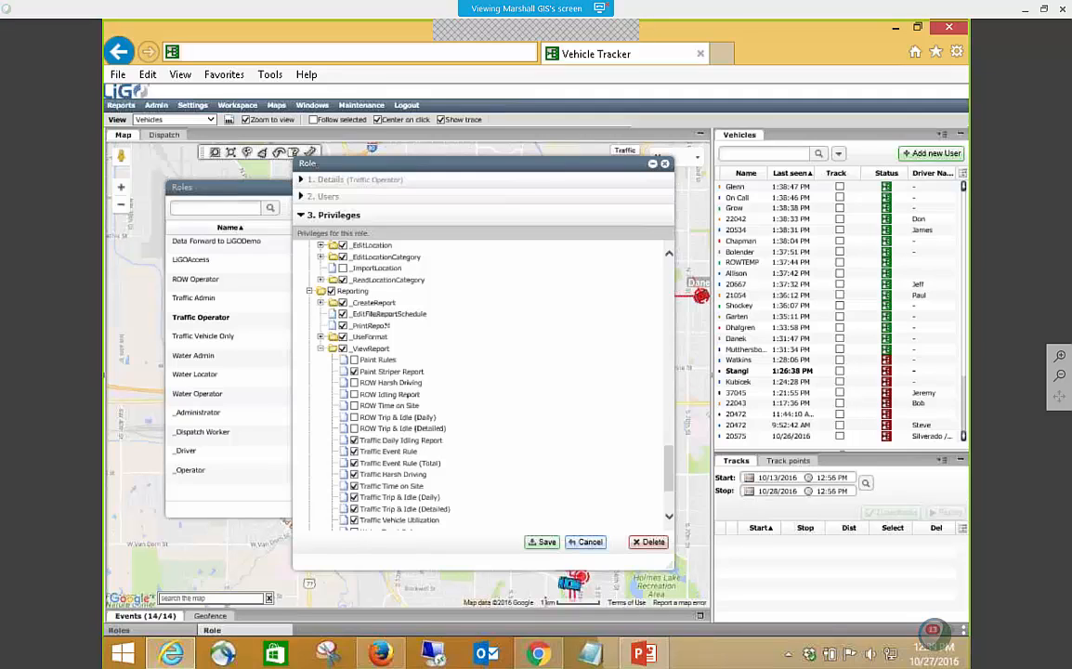
{"action": "left_click", "coordinate": [591, 543]}
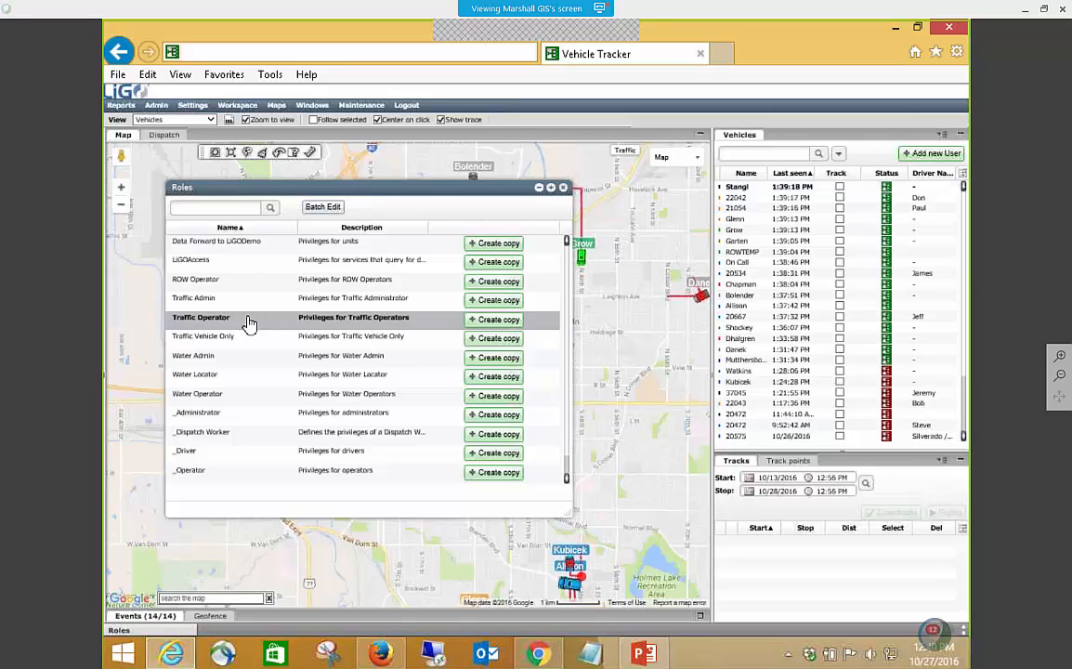
{"action": "left_click", "coordinate": [563, 187]}
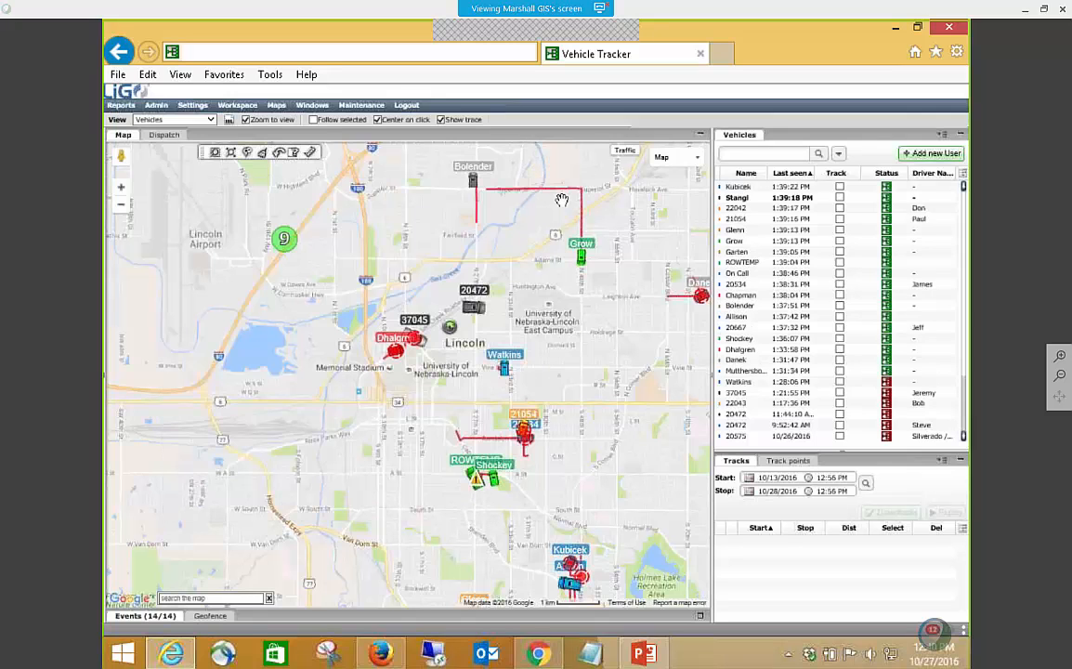
- Minimize Internet Explorer, switch to the Vehicle Tracker in Firefox, and examine the drawn sweeping track along the streets off Paynter Ave
{"action": "left_click", "coordinate": [893, 28]}
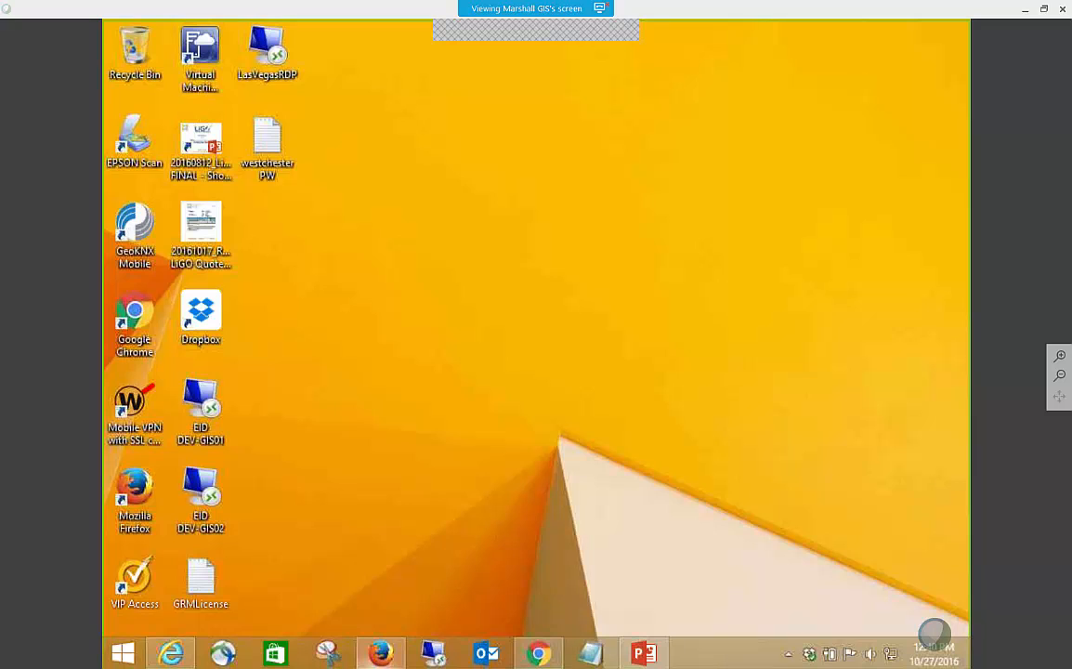
{"action": "left_click", "coordinate": [381, 653]}
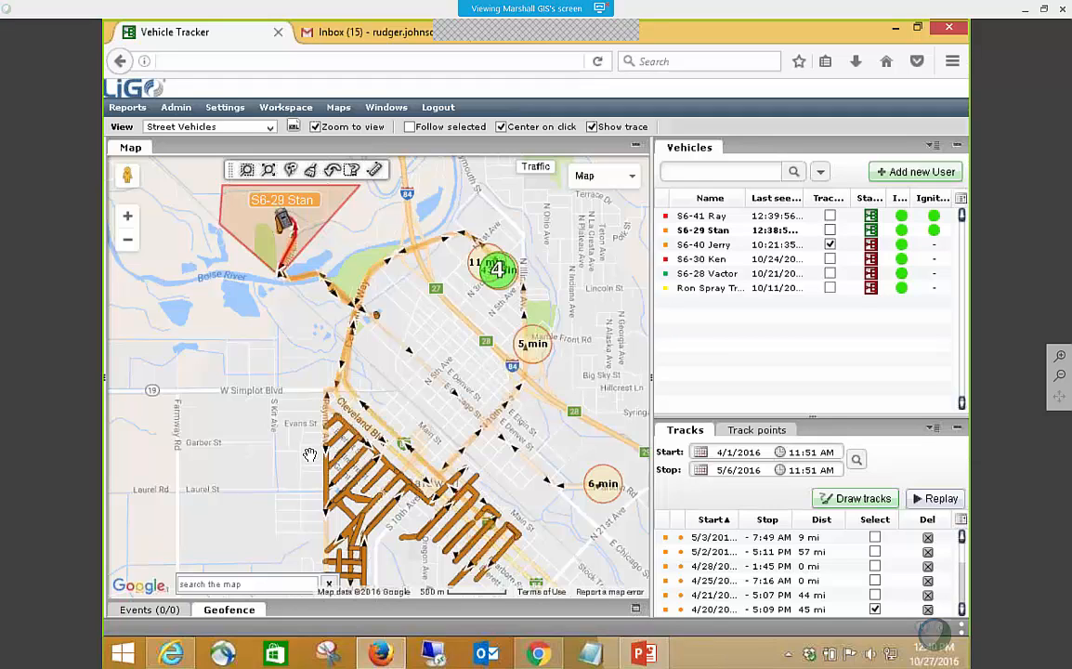
{"action": "scroll", "coordinate": [309, 454], "scroll_direction": "up", "scroll_amount": 1}
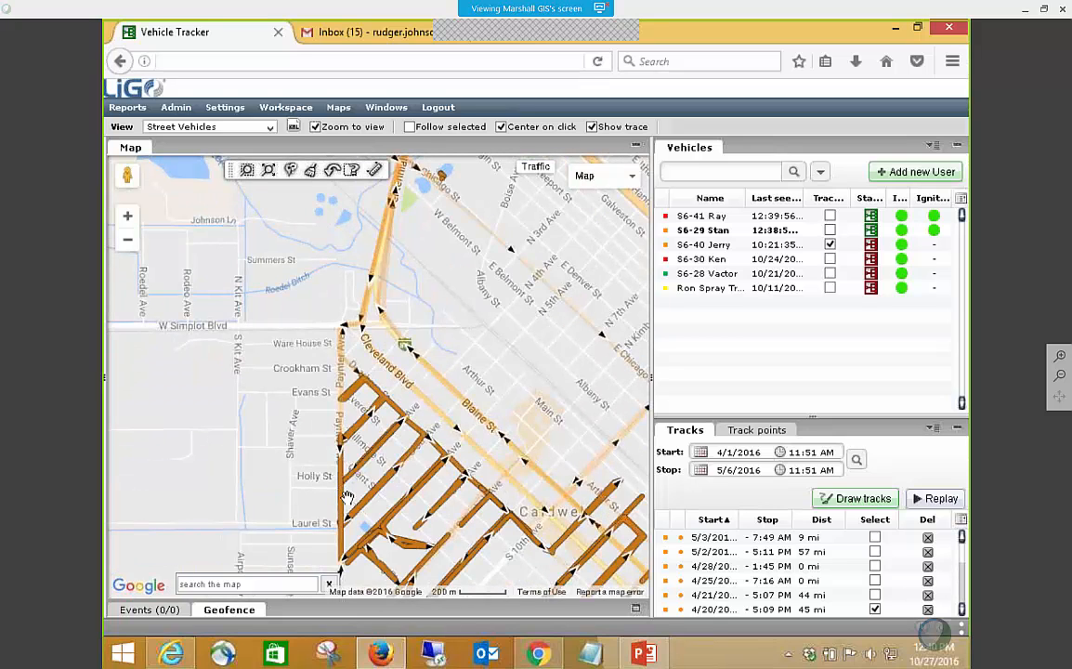
{"action": "scroll", "coordinate": [319, 426], "scroll_direction": "up", "scroll_amount": 1}
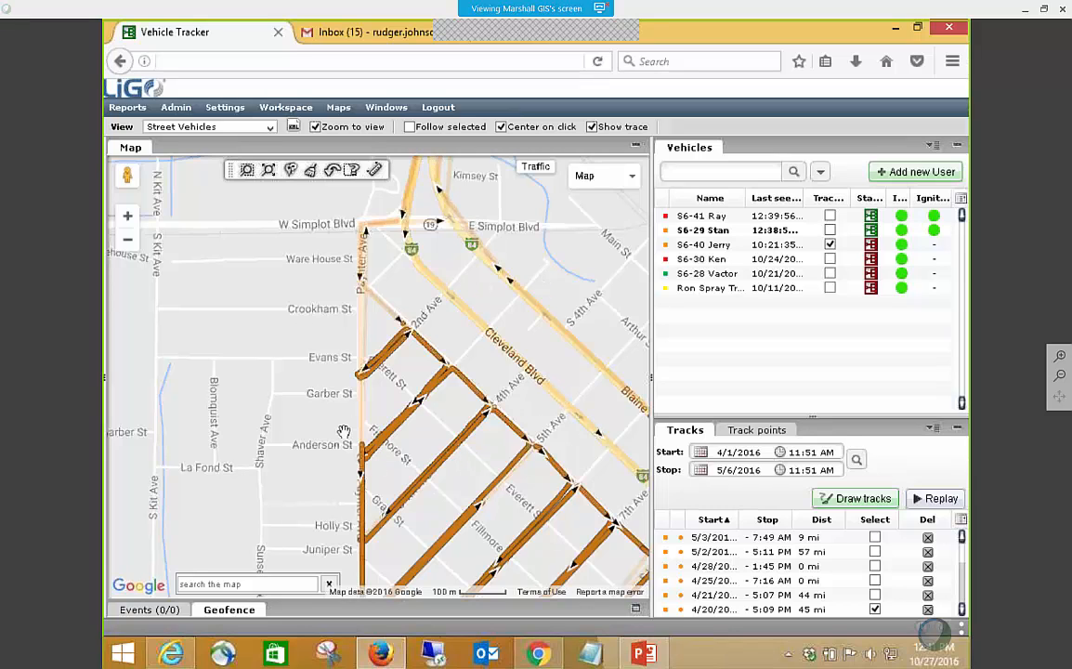
{"action": "scroll", "coordinate": [315, 391], "scroll_direction": "up", "scroll_amount": 1}
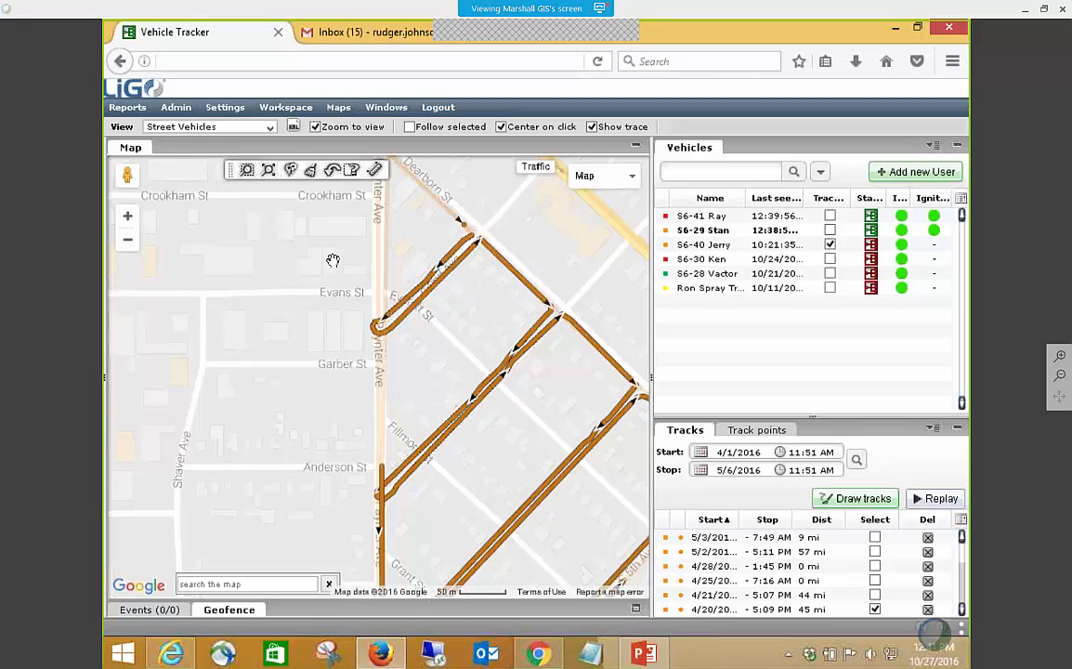
- Open the Sweeper Summary Report and set its daily period to 4/20/2016
{"action": "left_click", "coordinate": [130, 109]}
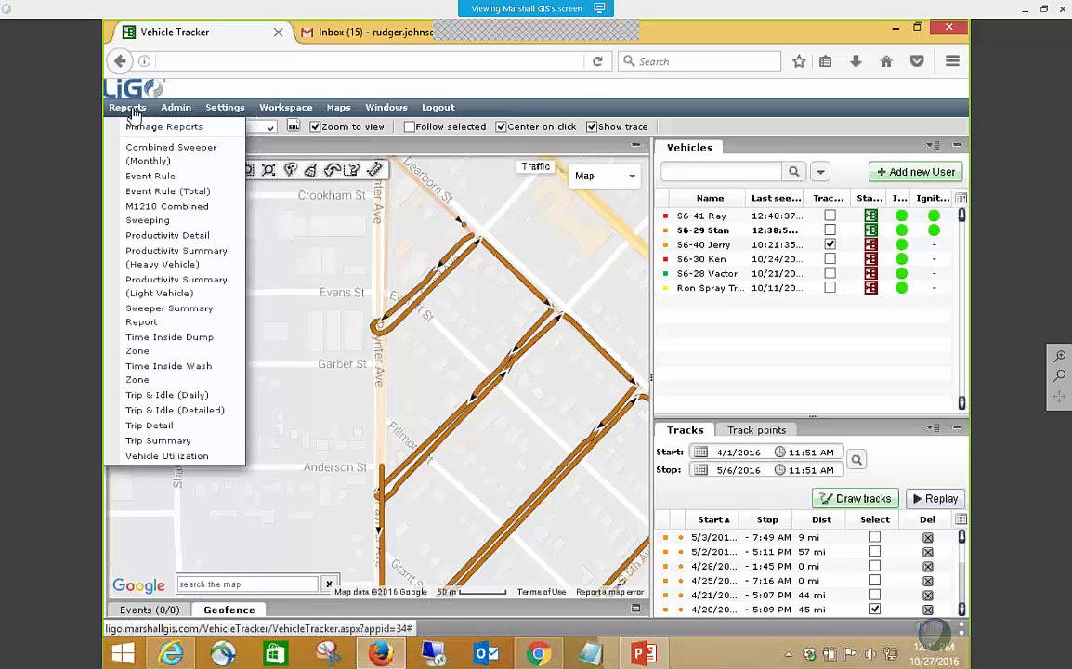
{"action": "left_click", "coordinate": [169, 316]}
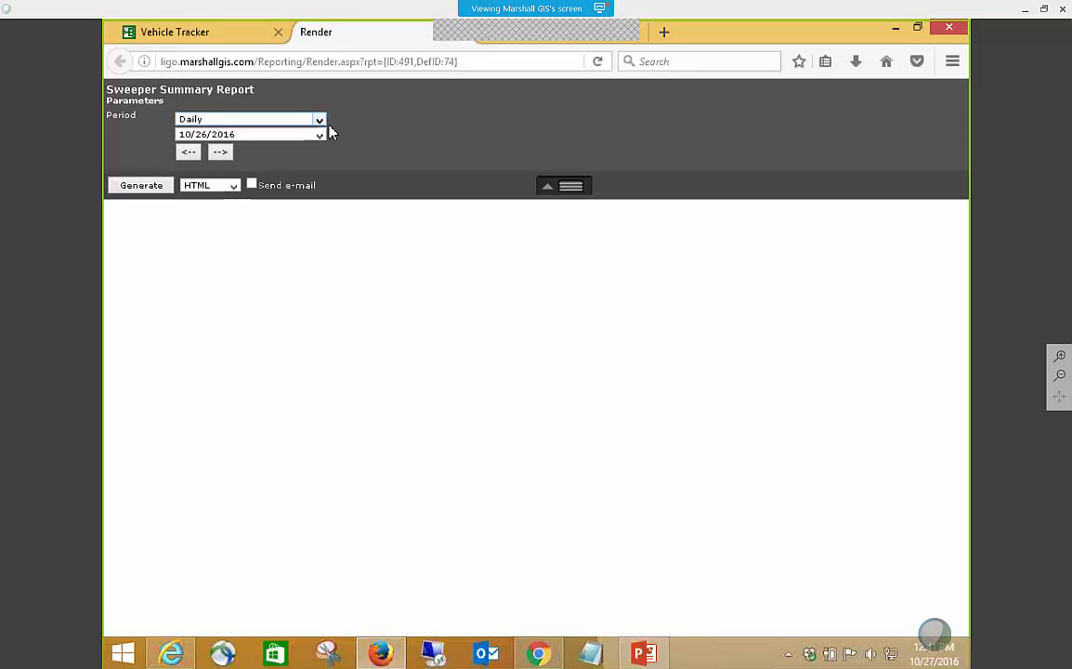
{"action": "left_click", "coordinate": [321, 139]}
{"action": "left_click_drag", "start_coordinate": [317, 150], "coordinate": [318, 191]}
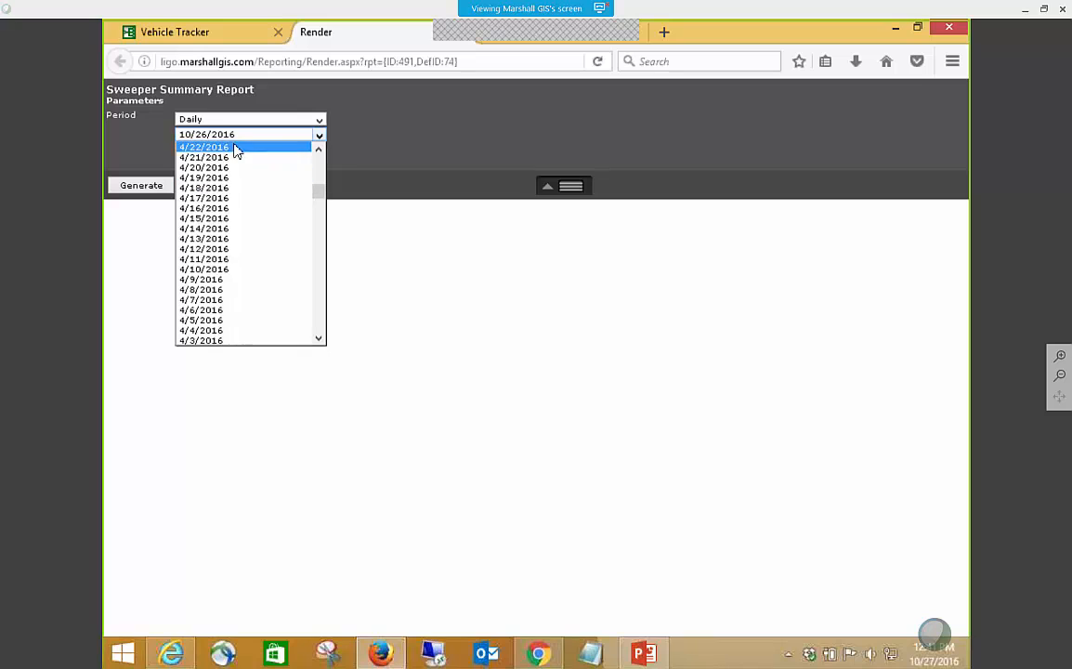
{"action": "left_click", "coordinate": [223, 166]}
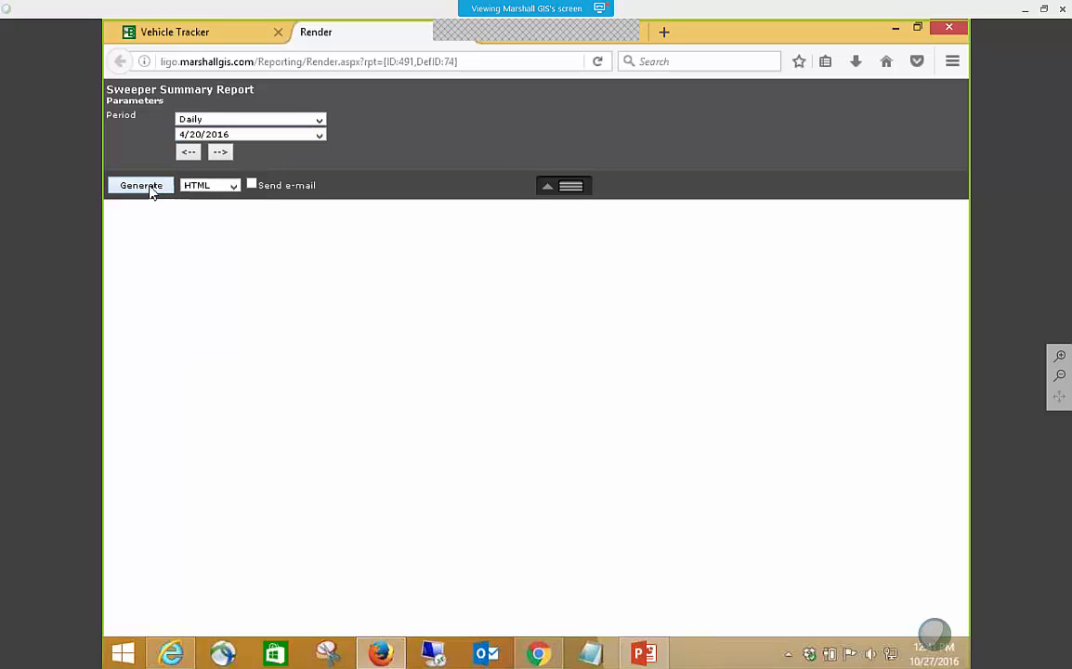
- Generate the Sweeper Summary Report in HTML and e-mail it to the prefilled recipient address
{"action": "left_click", "coordinate": [152, 187]}
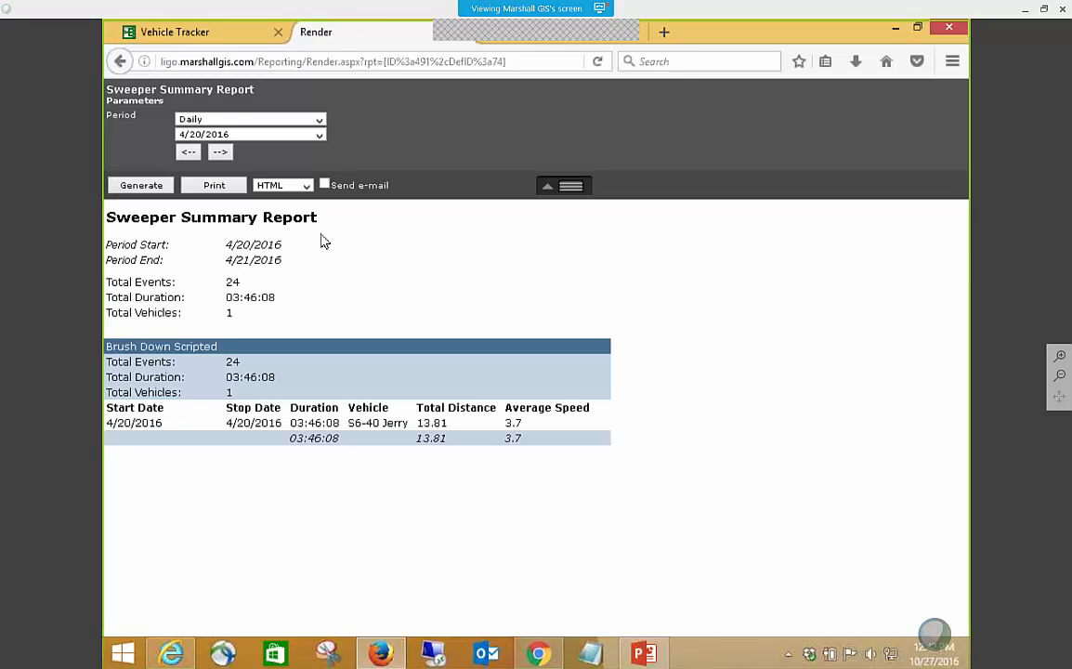
{"action": "left_click", "coordinate": [324, 184]}
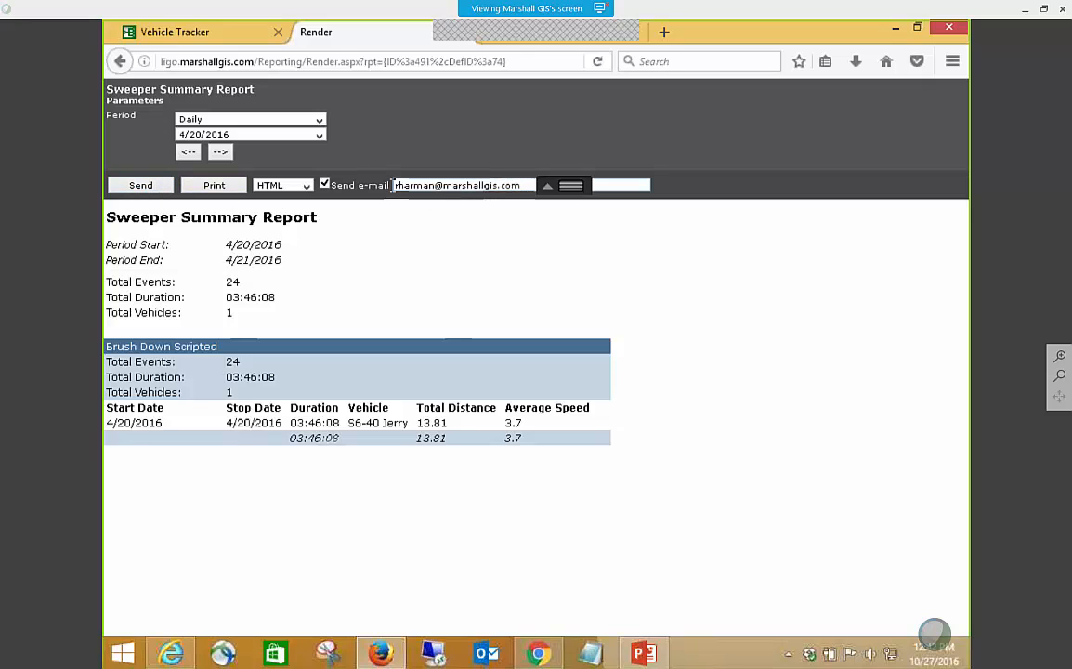
{"action": "left_click", "coordinate": [139, 188]}
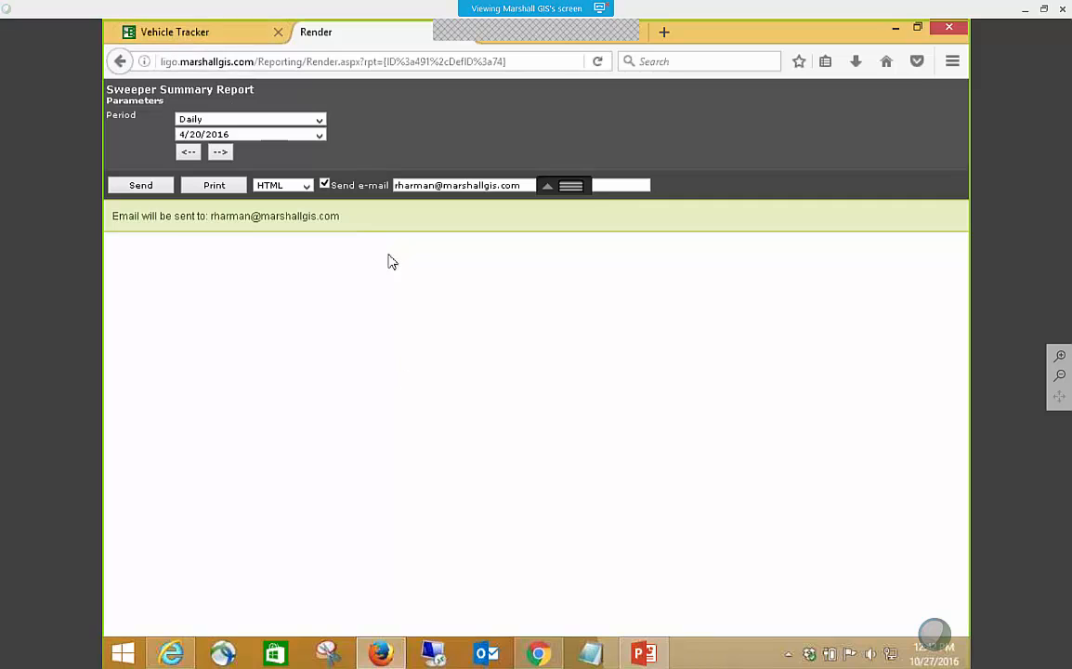
- From the Vehicle Tracker, generate the Time Inside Dump Zone report for the daily period 4/20/2016 and review each vehicle's entries
{"action": "left_click", "coordinate": [158, 32]}
{"action": "left_click", "coordinate": [133, 109]}
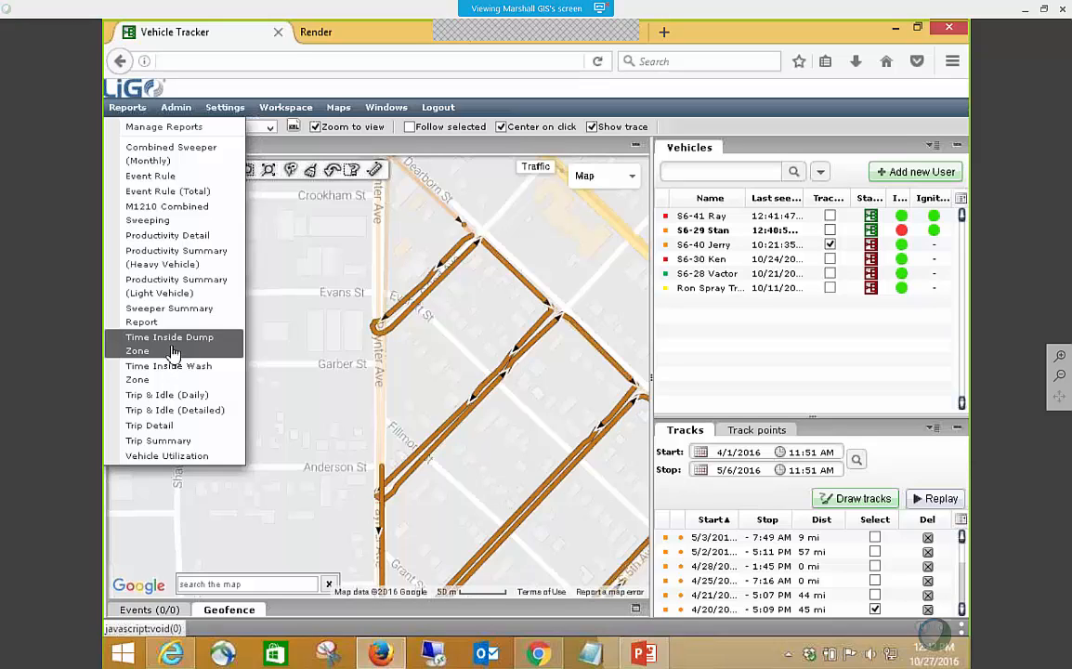
{"action": "left_click", "coordinate": [173, 351]}
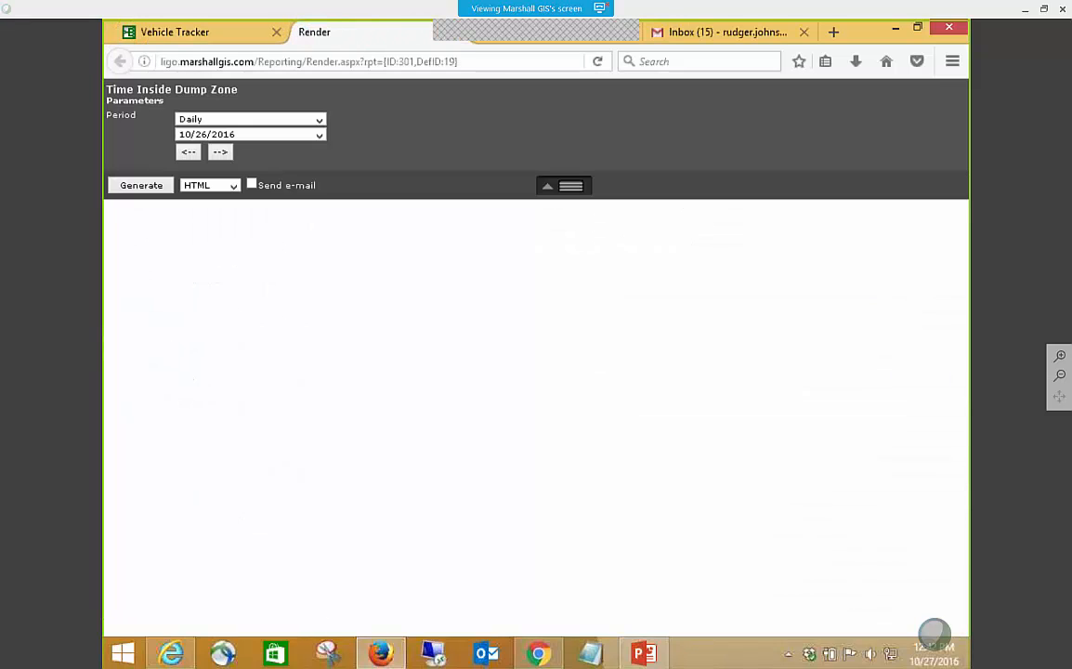
{"action": "left_click", "coordinate": [320, 135]}
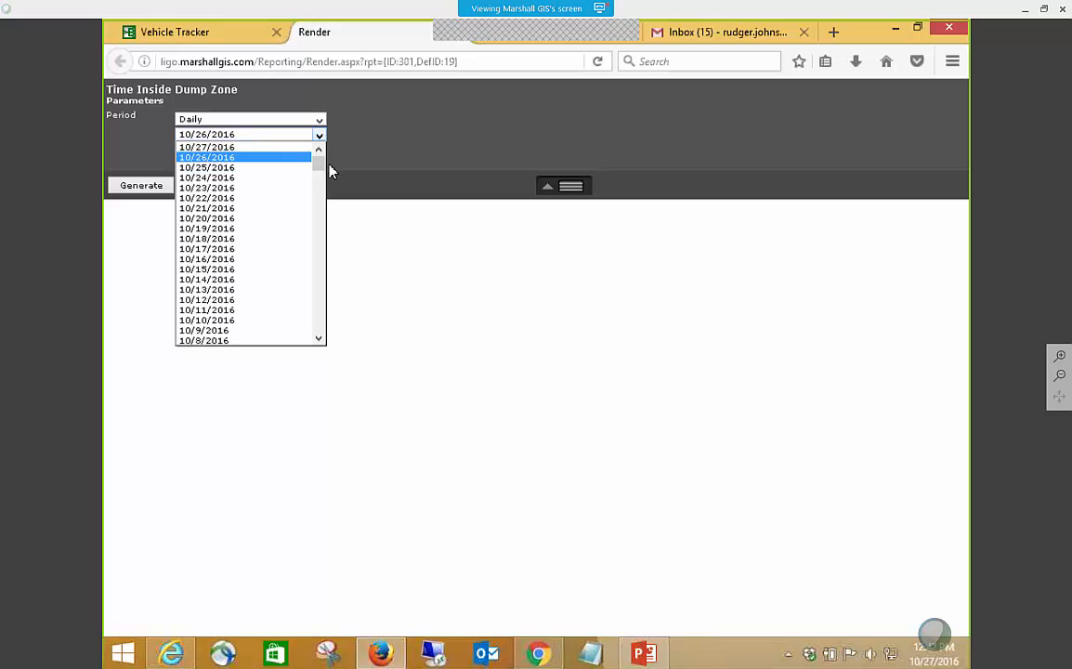
{"action": "left_click_drag", "start_coordinate": [319, 158], "coordinate": [320, 189]}
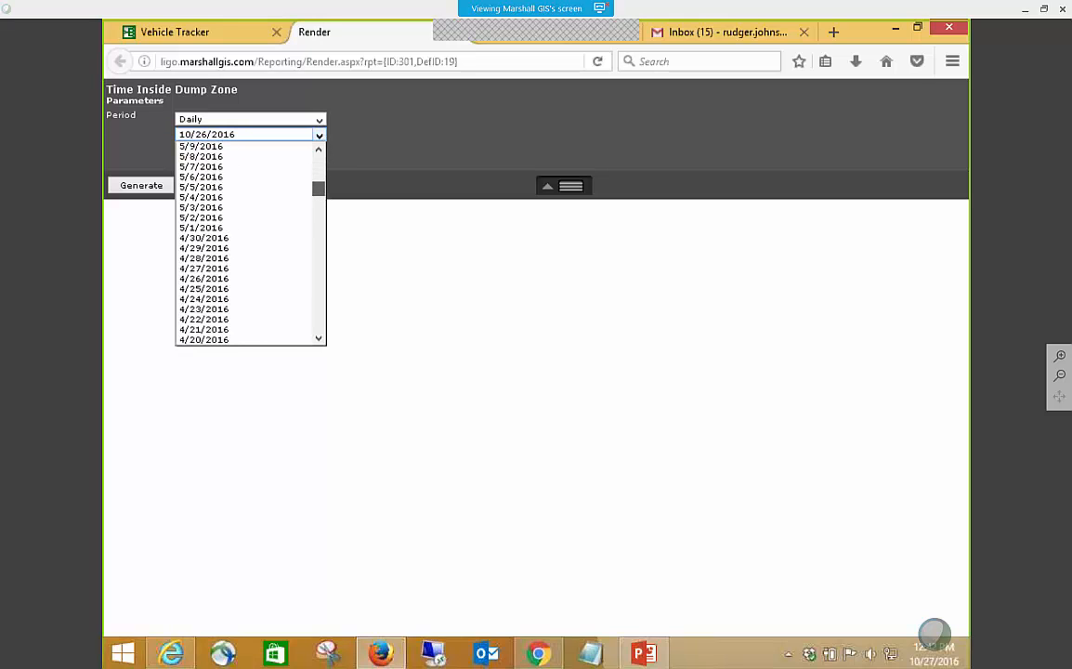
{"action": "scroll", "coordinate": [322, 219], "scroll_direction": "down", "scroll_amount": 1}
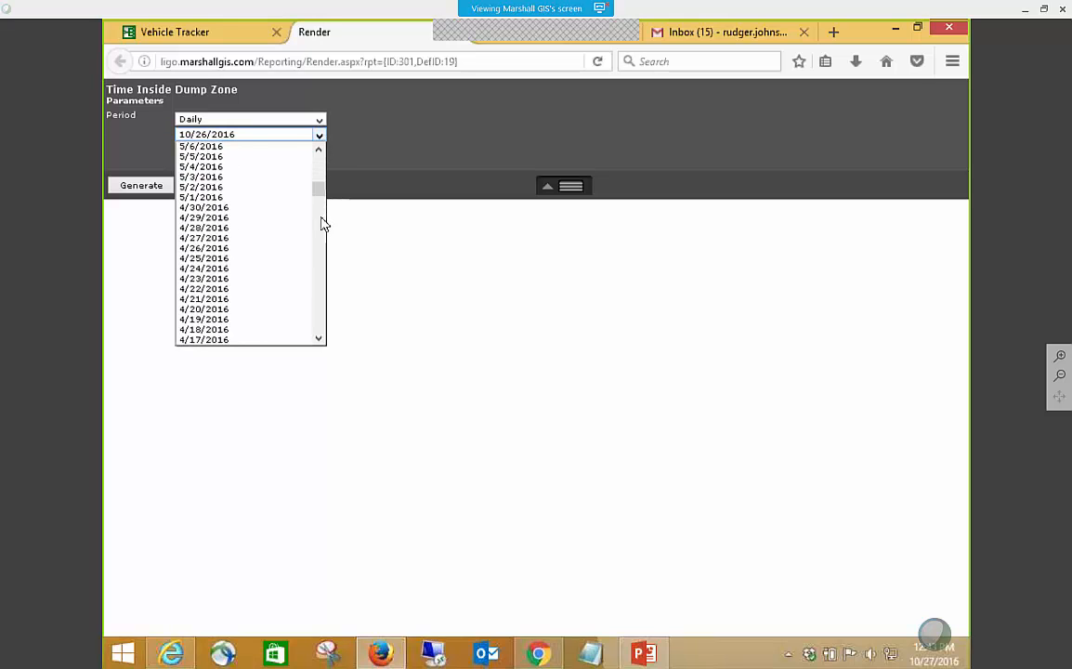
{"action": "left_click", "coordinate": [213, 309]}
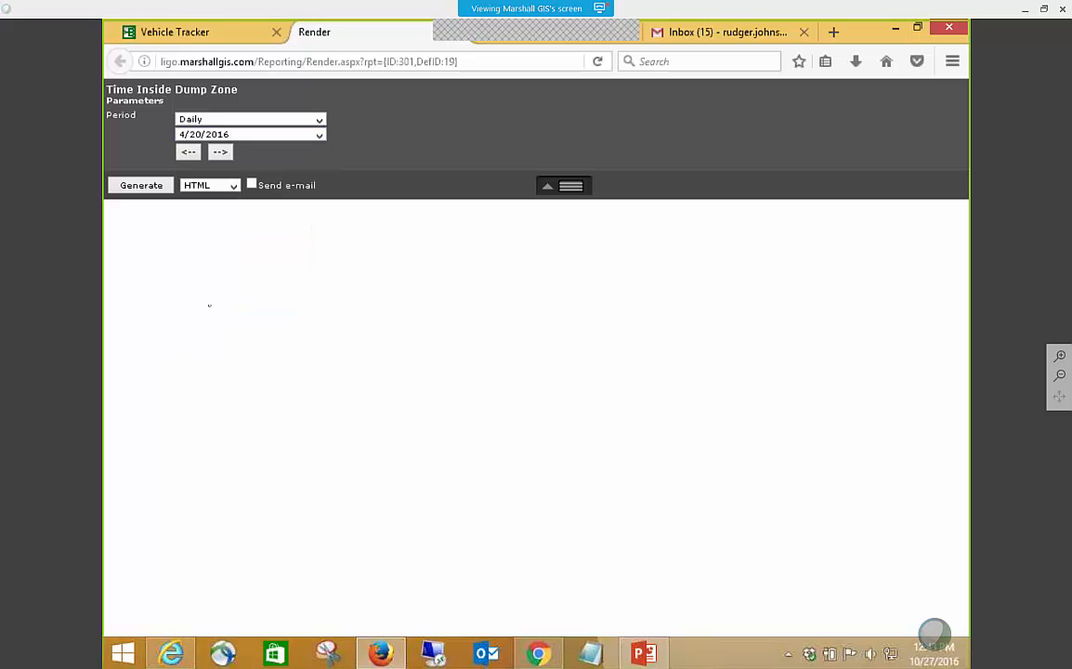
{"action": "left_click", "coordinate": [141, 185]}
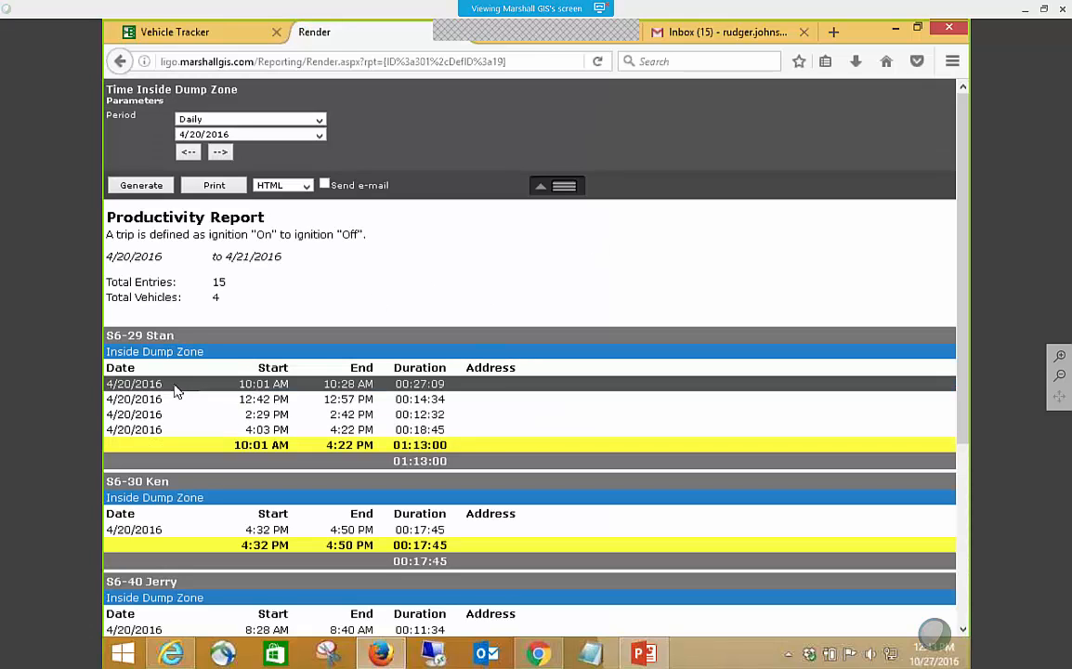
{"action": "scroll", "coordinate": [161, 365], "scroll_direction": "down", "scroll_amount": 2}
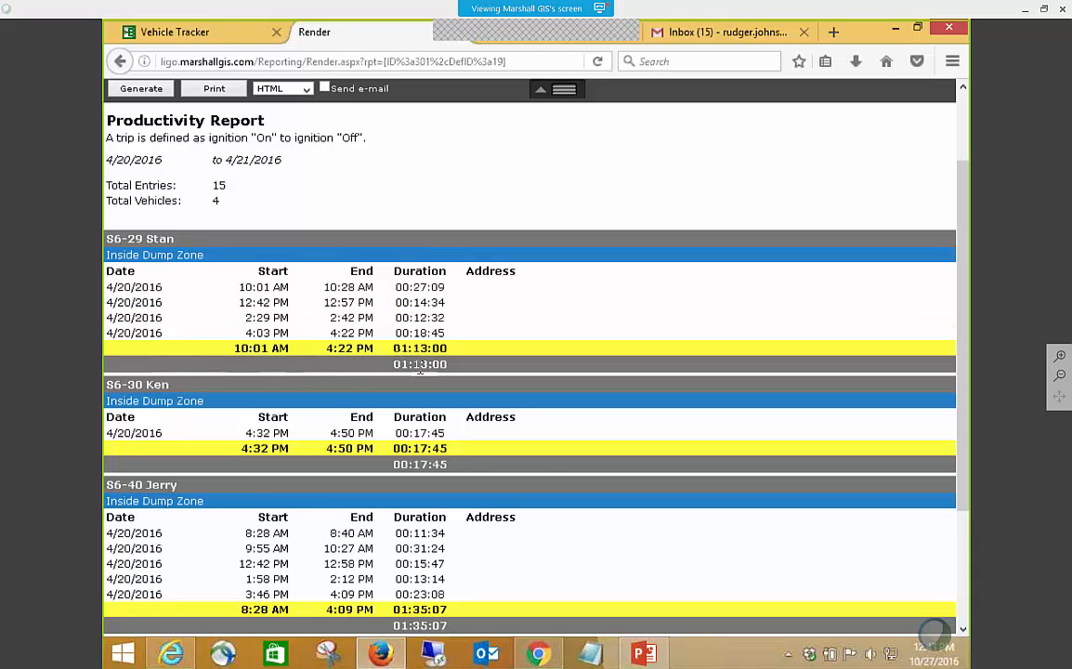
{"action": "scroll", "coordinate": [443, 432], "scroll_direction": "down", "scroll_amount": 3}
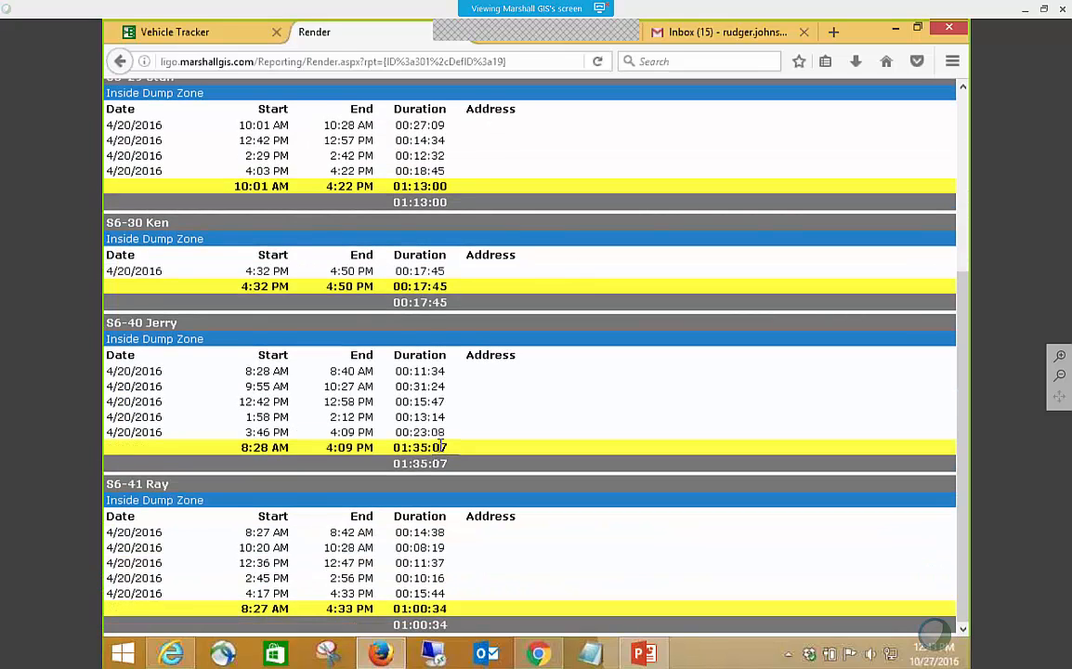
{"action": "scroll", "coordinate": [438, 444], "scroll_direction": "up", "scroll_amount": 5}
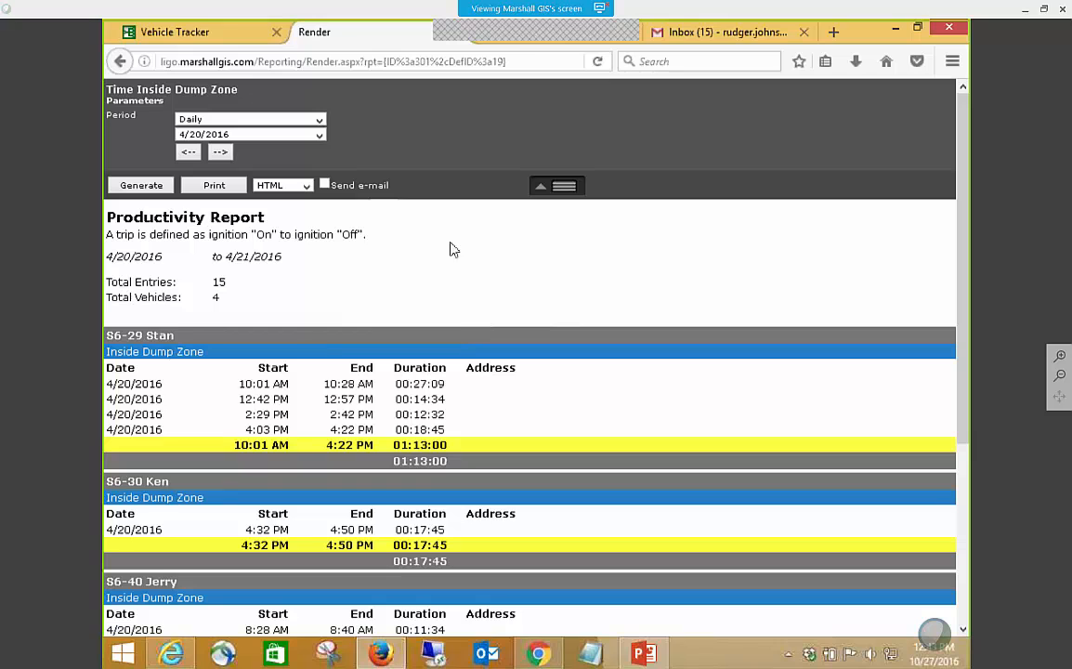
- Switch to the Gmail inbox, view the May 10 alert e-mails for vehicle S6-41 inside the dump zone, and return to the inbox
{"action": "left_click", "coordinate": [635, 33]}
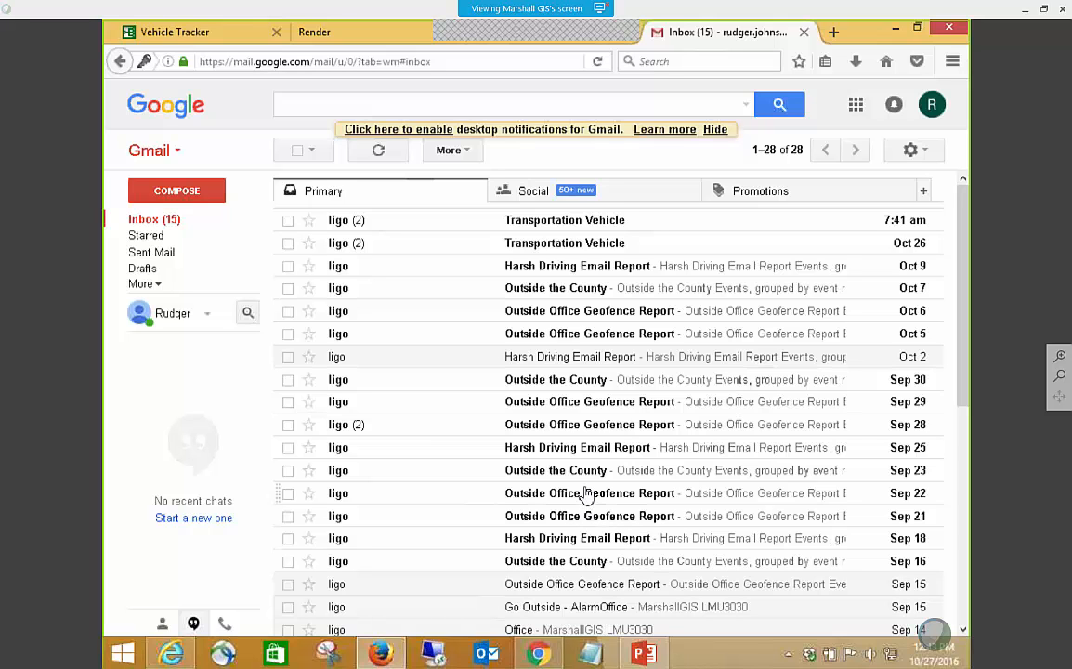
{"action": "scroll", "coordinate": [587, 494], "scroll_direction": "down", "scroll_amount": 5}
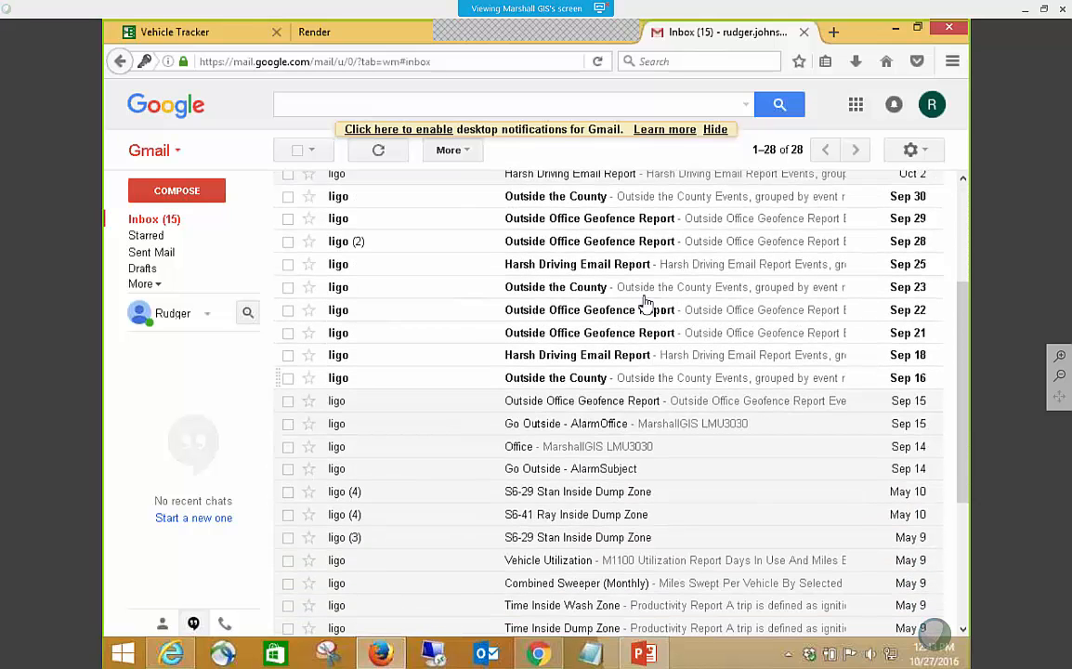
{"action": "scroll", "coordinate": [648, 422], "scroll_direction": "down", "scroll_amount": 2}
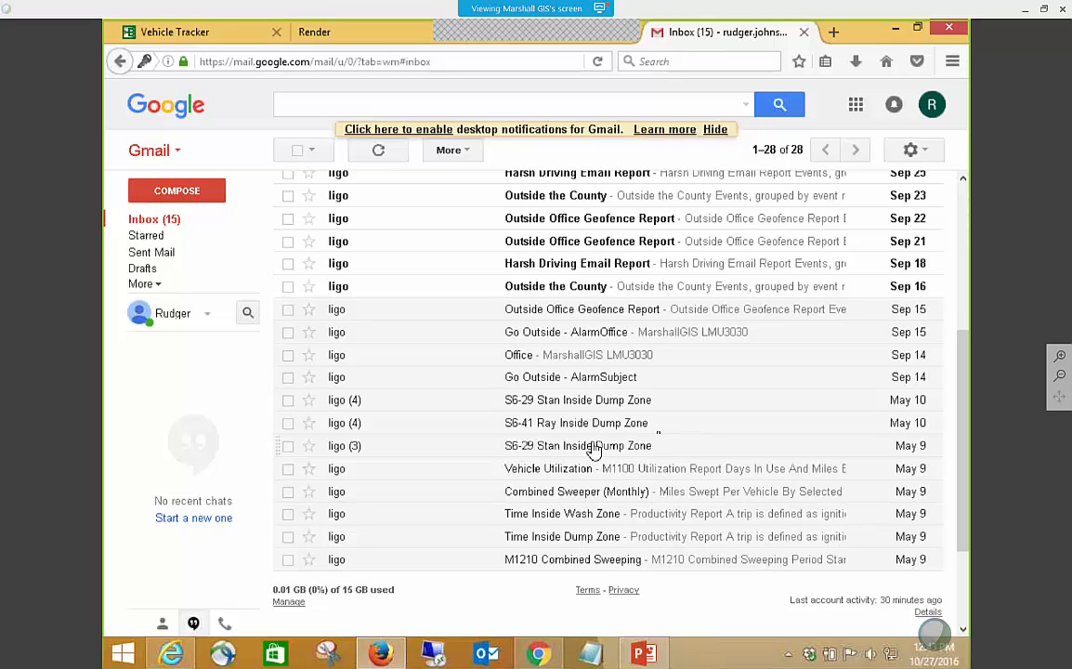
{"action": "left_click", "coordinate": [517, 429]}
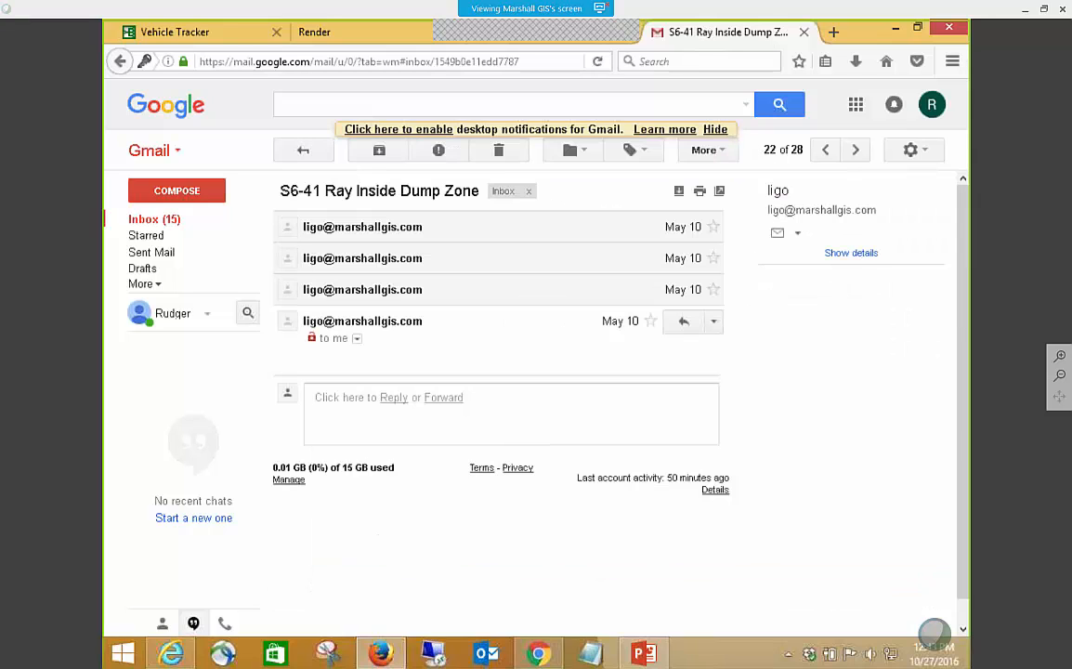
{"action": "left_click", "coordinate": [307, 229]}
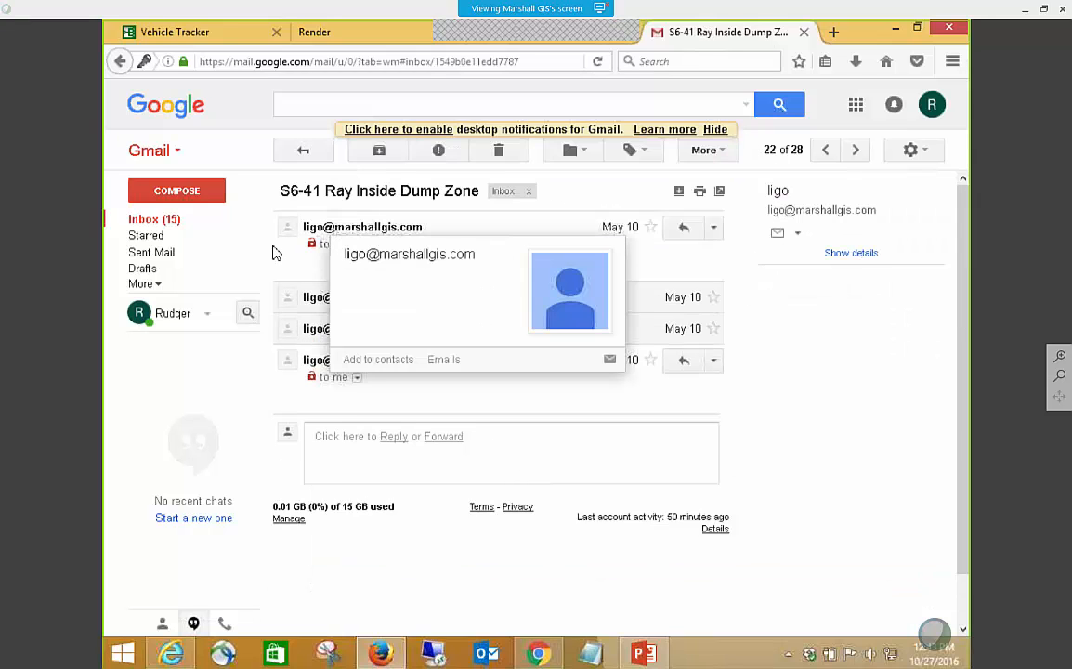
{"action": "left_click", "coordinate": [151, 220]}
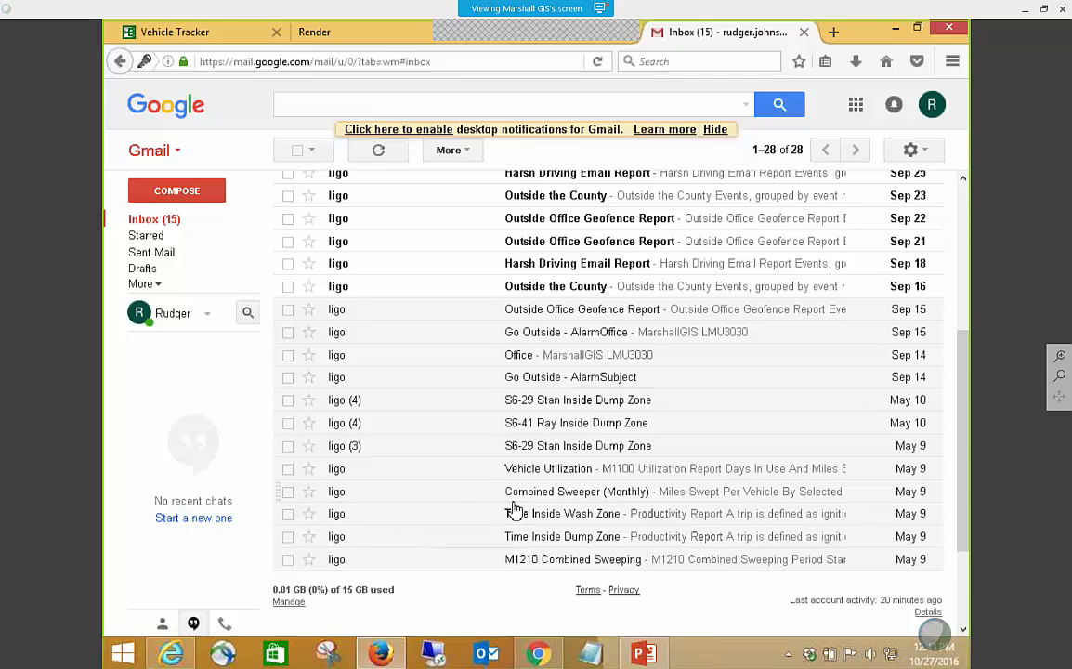
- Read the May 9 Time Inside Dump Zone report e-mail, then return to the inbox and look over the other report e-mails
{"action": "left_click", "coordinate": [488, 541]}
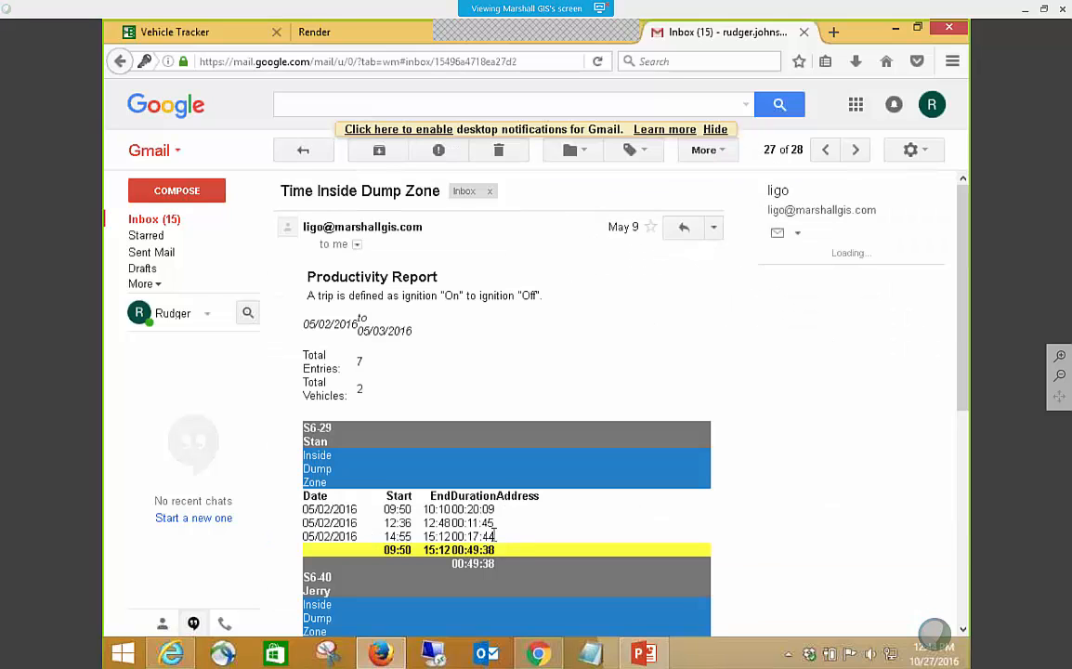
{"action": "scroll", "coordinate": [545, 507], "scroll_direction": "down", "scroll_amount": 4}
{"action": "scroll", "coordinate": [545, 507], "scroll_direction": "up", "scroll_amount": 4}
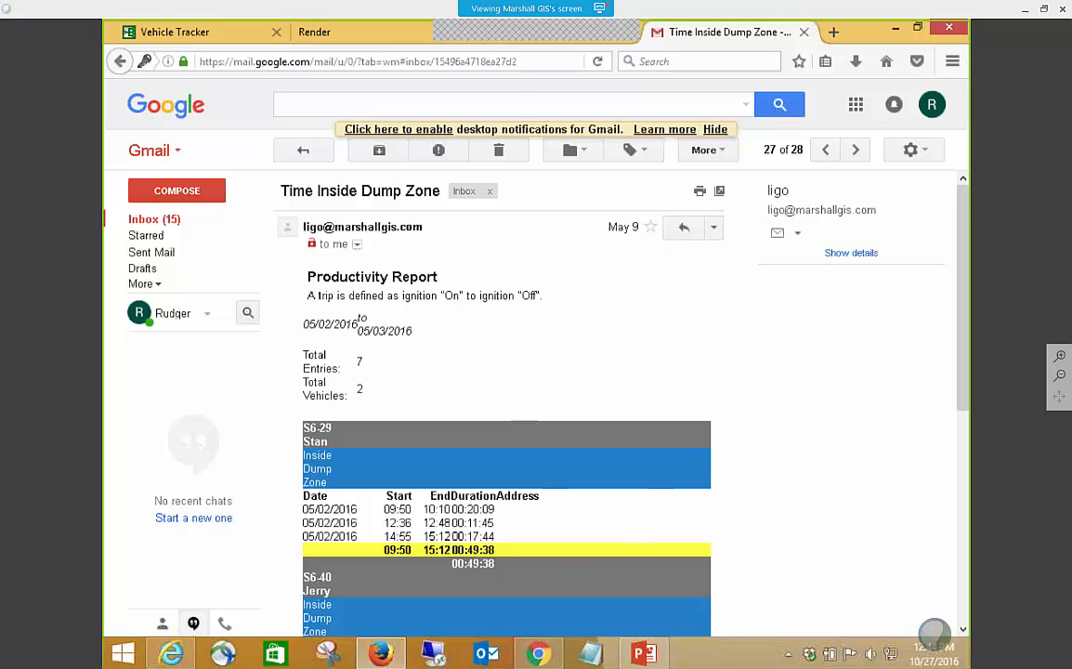
{"action": "left_click", "coordinate": [172, 219]}
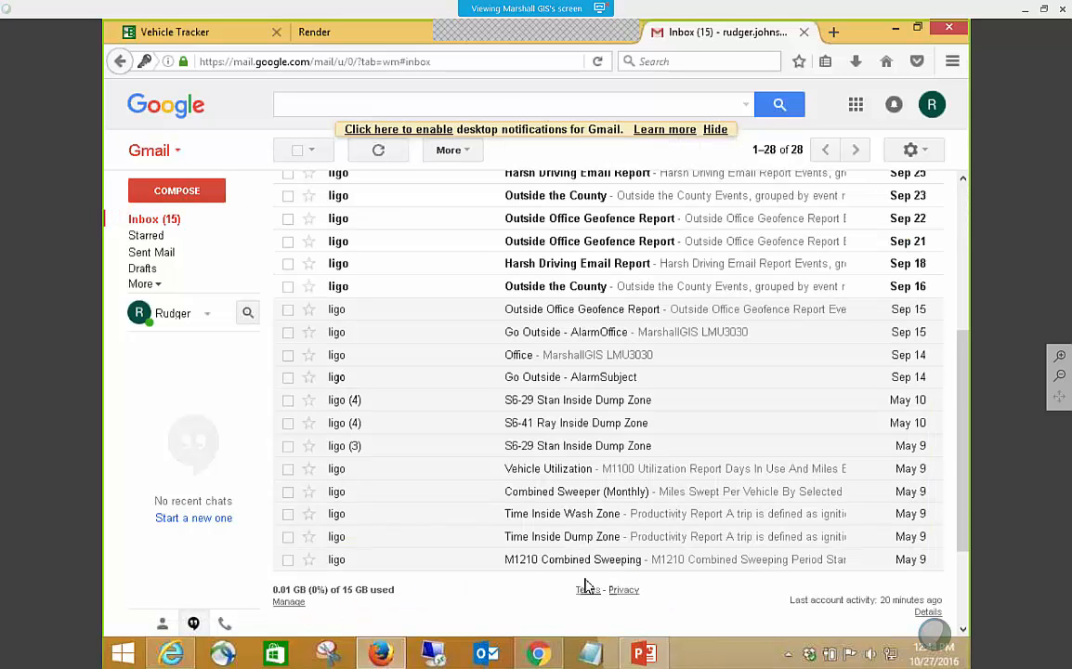
{"action": "scroll", "coordinate": [551, 515], "scroll_direction": "up", "scroll_amount": 3}
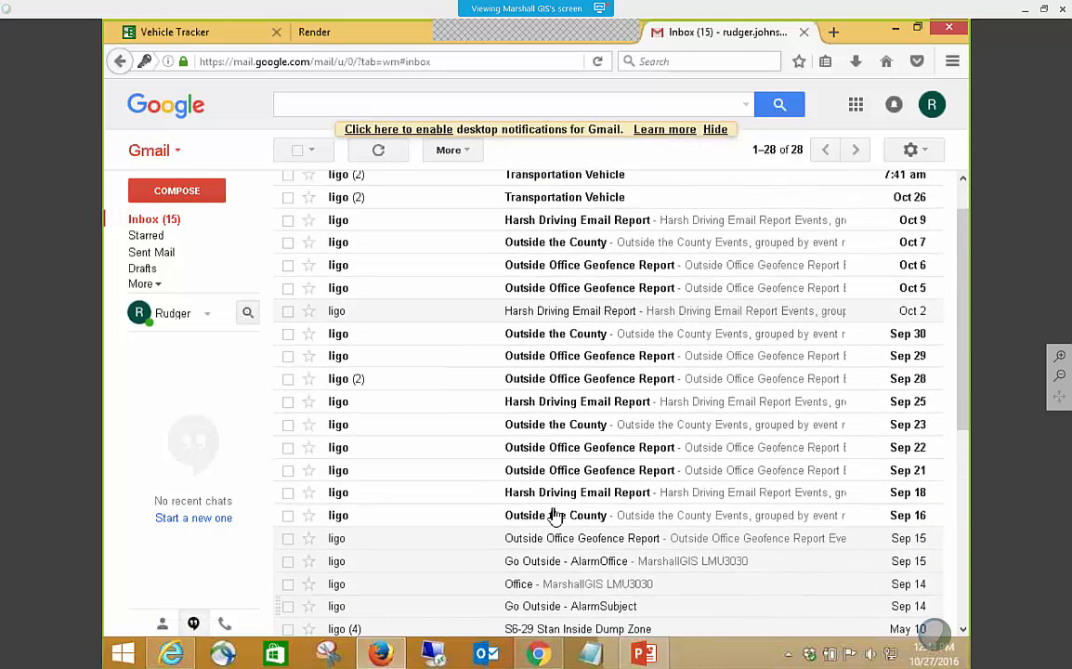
{"action": "scroll", "coordinate": [520, 509], "scroll_direction": "down", "scroll_amount": 2}
{"action": "scroll", "coordinate": [569, 507], "scroll_direction": "down", "scroll_amount": 5}
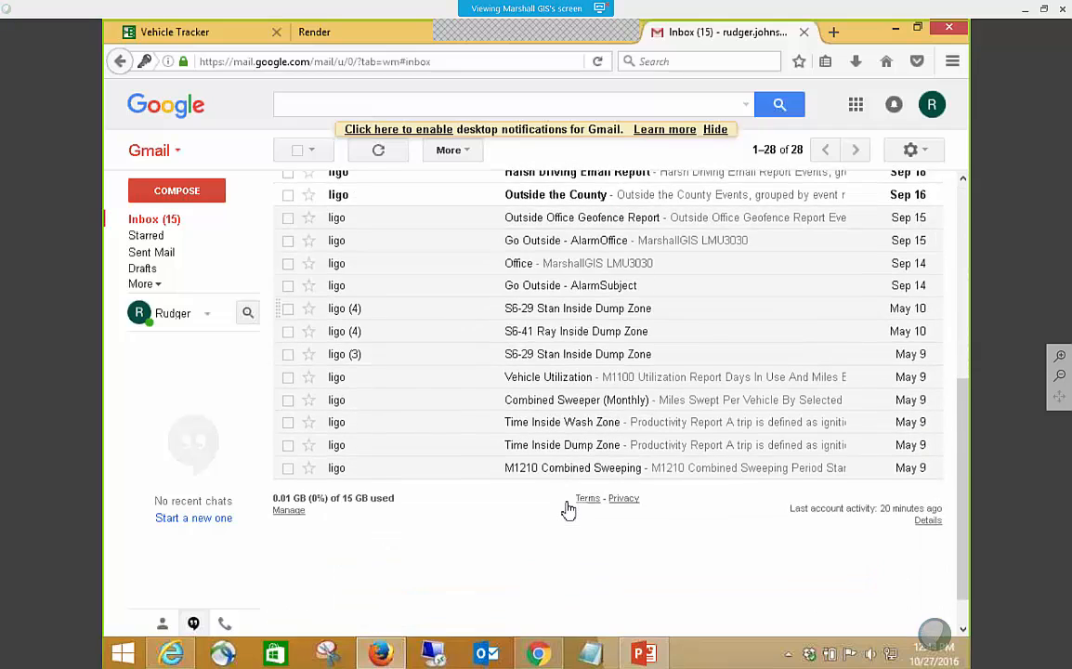
{"action": "scroll", "coordinate": [569, 508], "scroll_direction": "up", "scroll_amount": 6}
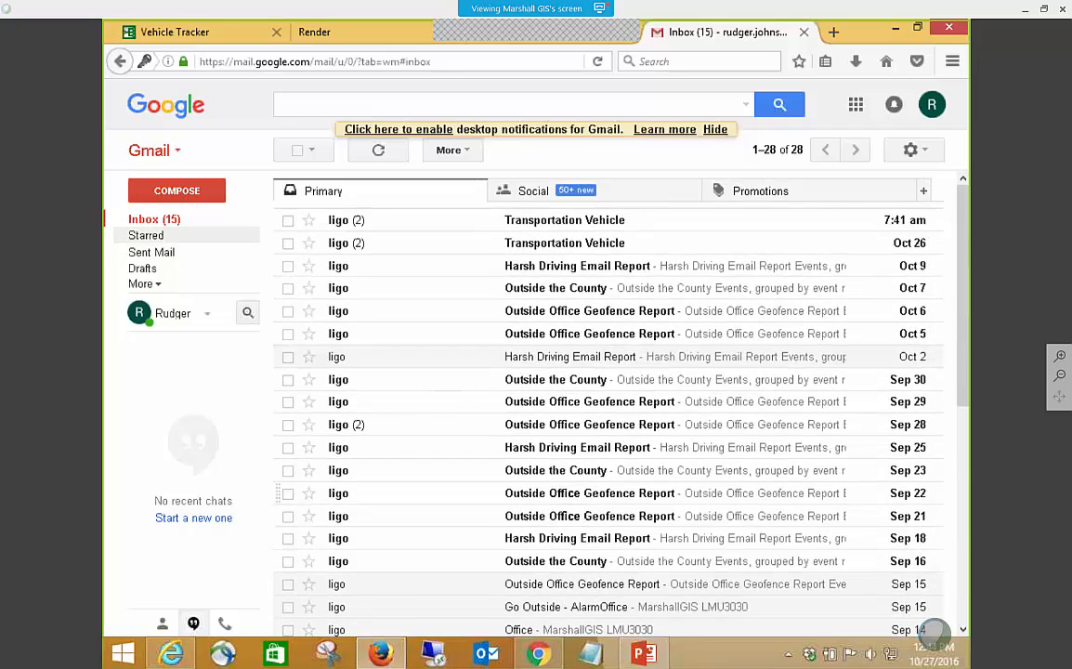
- Switch back to the Vehicle Tracker, open the Idling event rule, and review its tags, expressions and notifications
{"action": "left_click", "coordinate": [187, 31]}
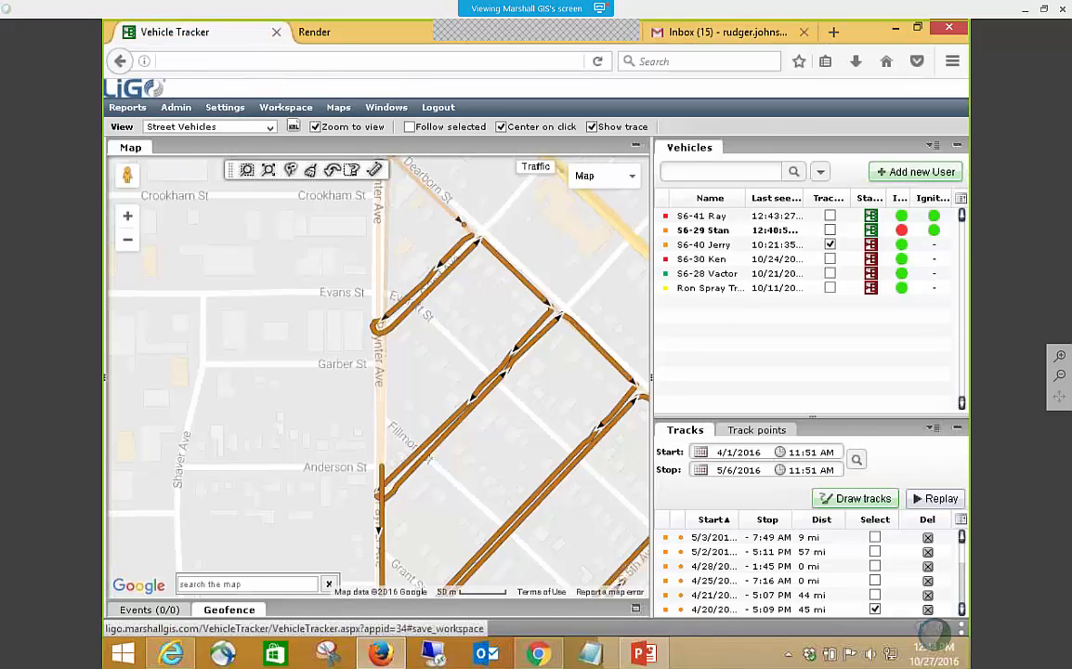
{"action": "mouse_move", "coordinate": [179, 109]}
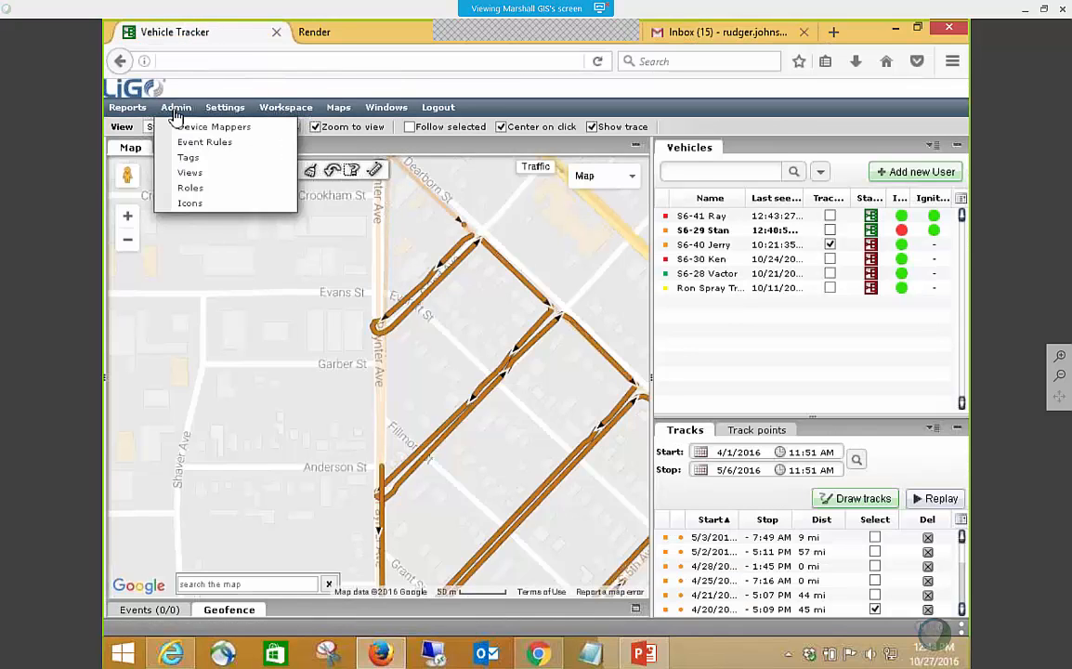
{"action": "left_click", "coordinate": [226, 144]}
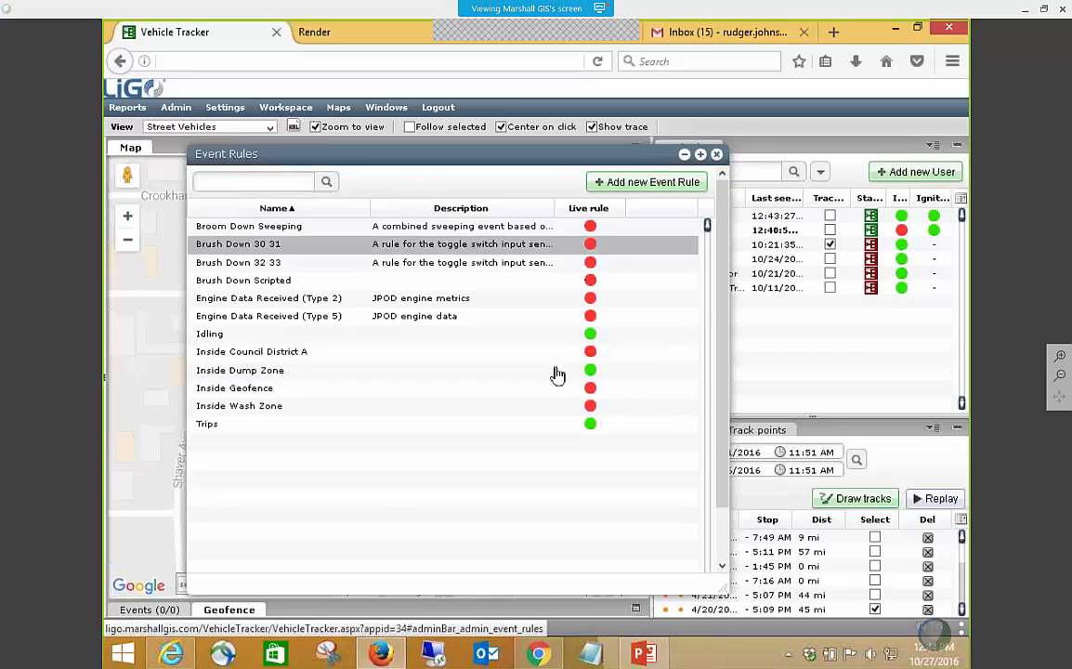
{"action": "double_click", "coordinate": [248, 343]}
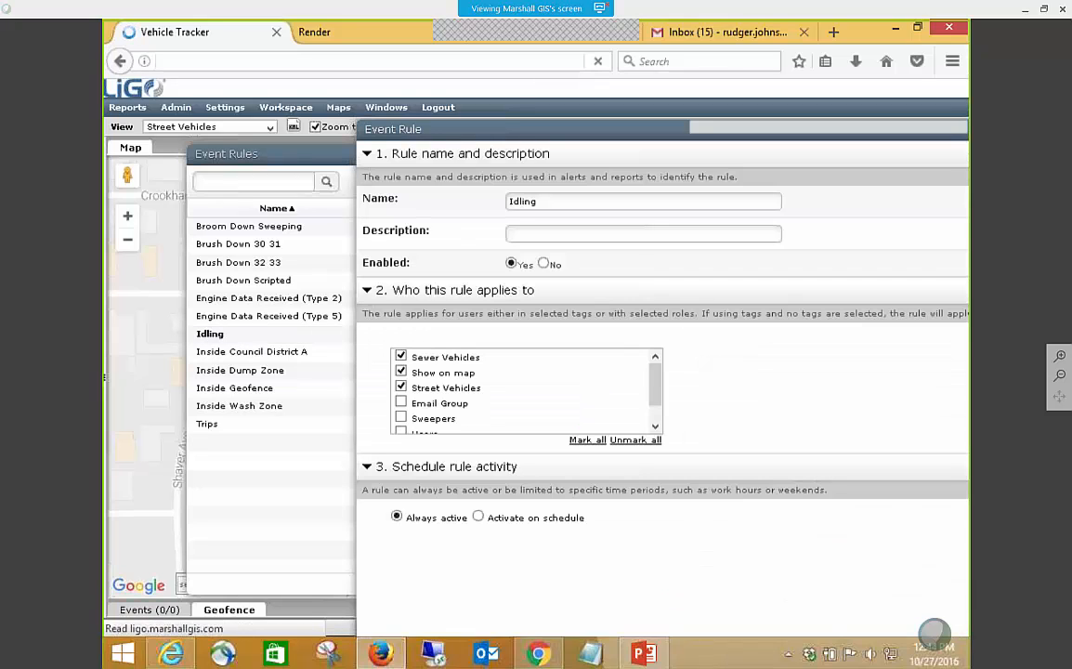
{"action": "scroll", "coordinate": [509, 426], "scroll_direction": "down", "scroll_amount": 1}
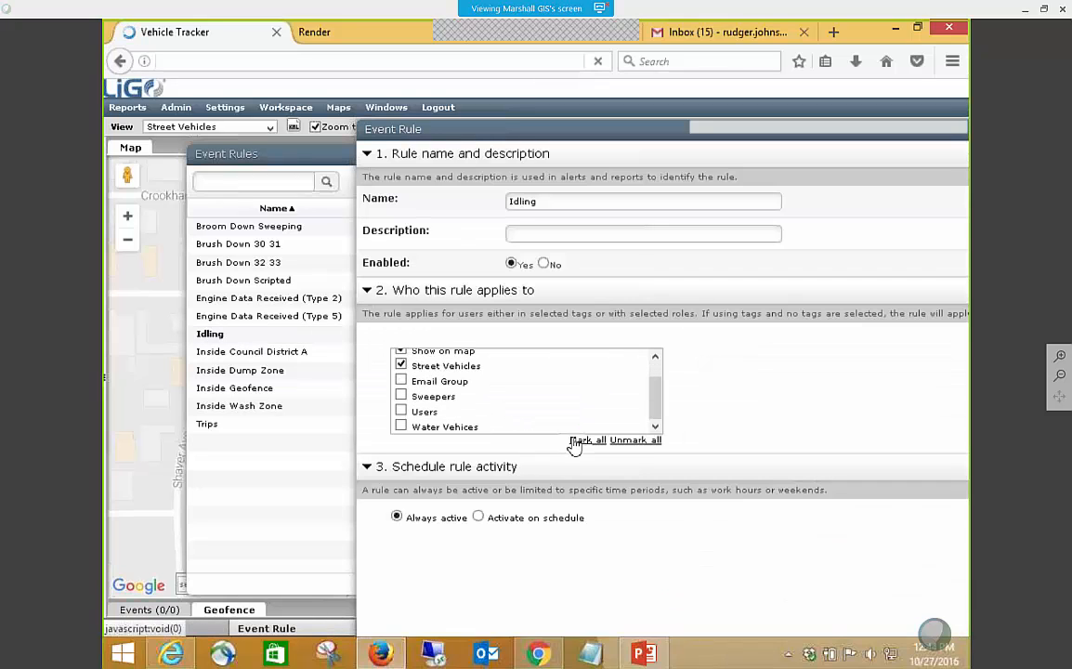
{"action": "double_click", "coordinate": [572, 137]}
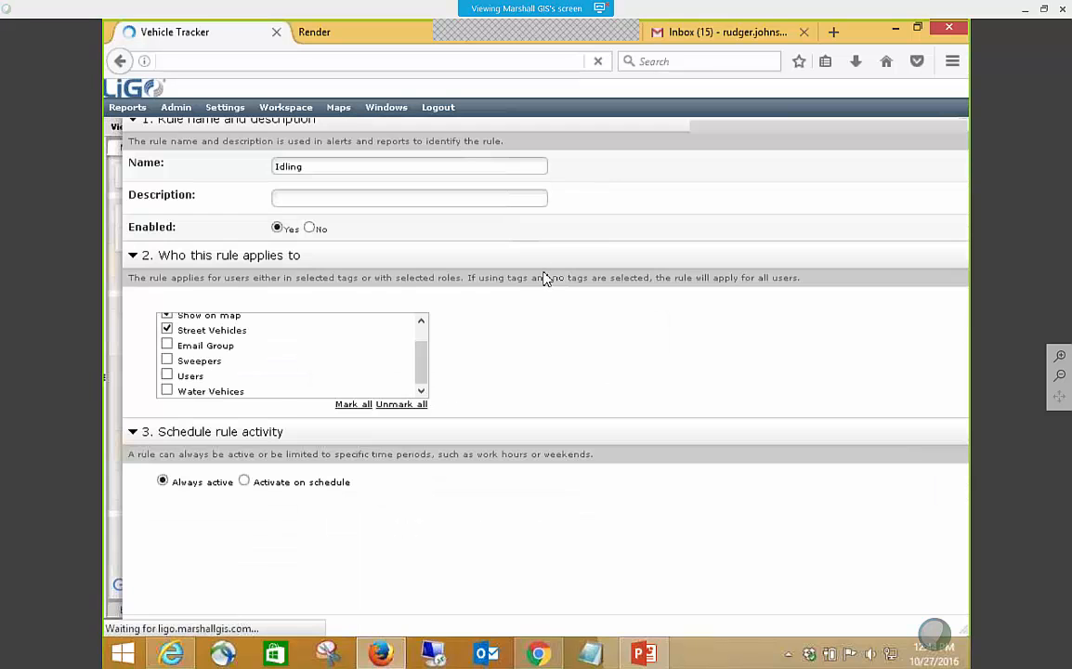
{"action": "scroll", "coordinate": [513, 290], "scroll_direction": "down", "scroll_amount": 5}
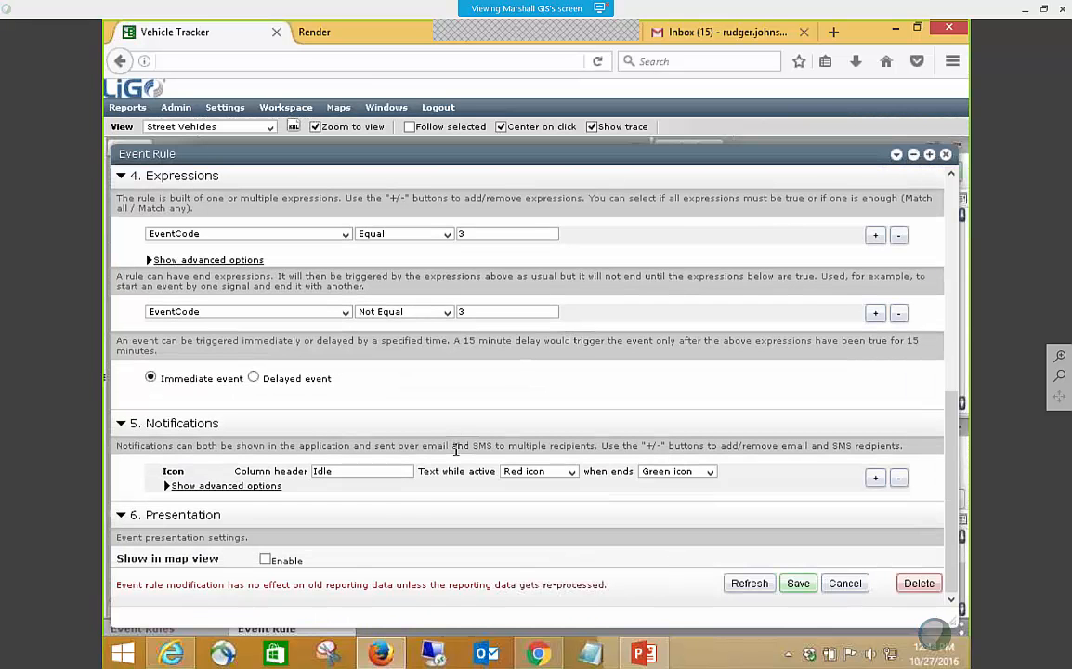
- Add an Email notification to the Idling event rule
{"action": "left_click", "coordinate": [875, 480]}
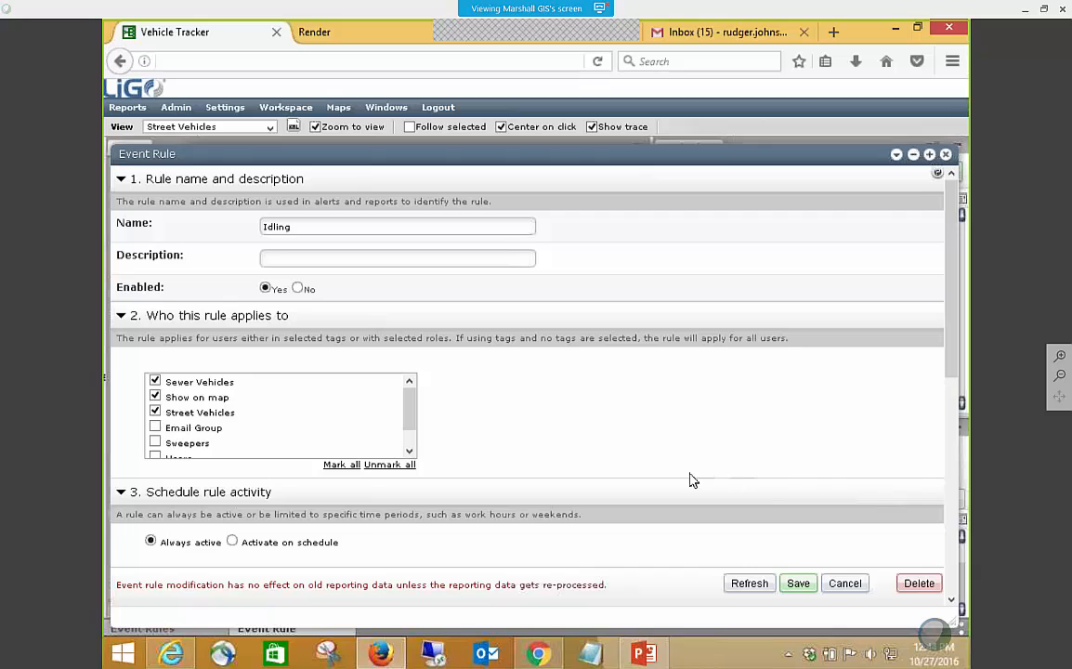
{"action": "scroll", "coordinate": [691, 481], "scroll_direction": "down", "scroll_amount": 10}
{"action": "left_click", "coordinate": [297, 485]}
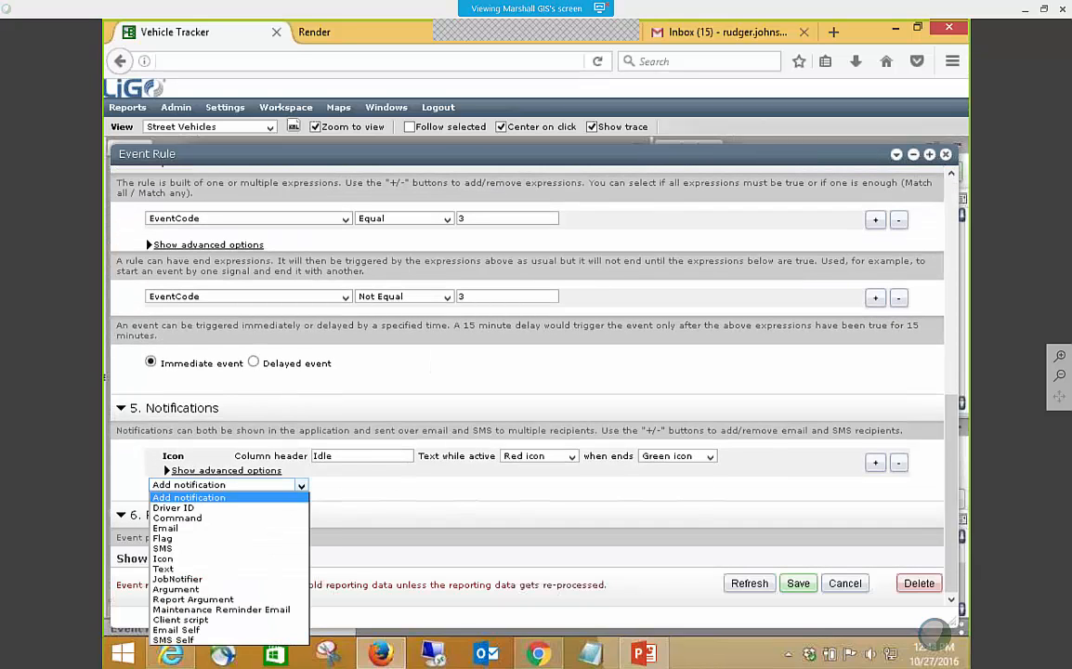
{"action": "left_click", "coordinate": [220, 531]}
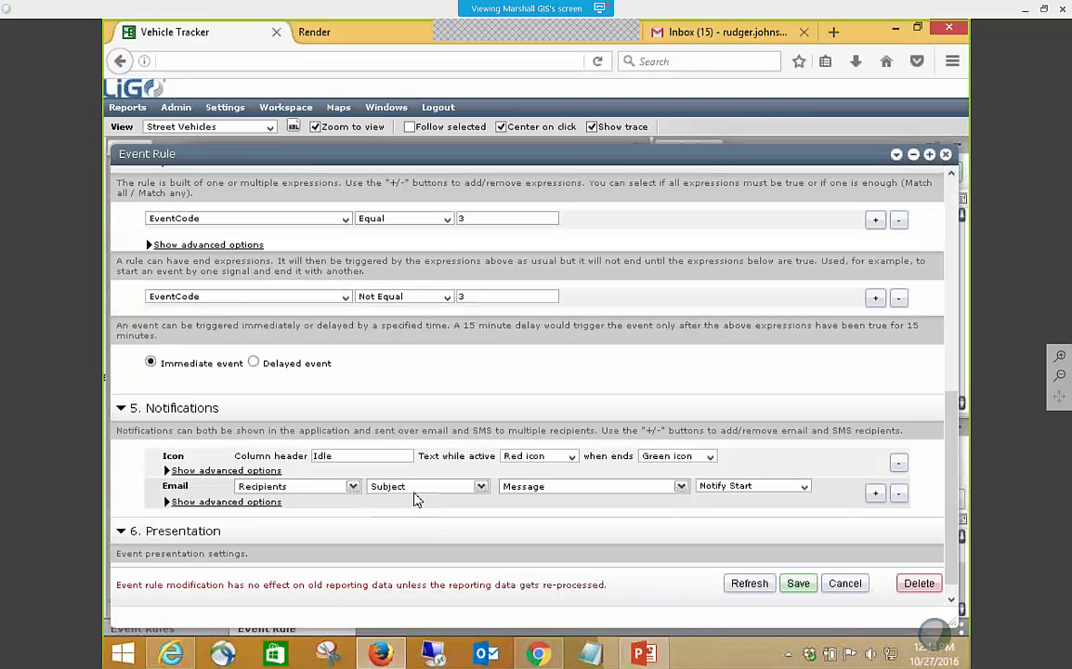
- Try to assign the Email Group as recipients of the Idling rule's Email notification
{"action": "left_click", "coordinate": [353, 486]}
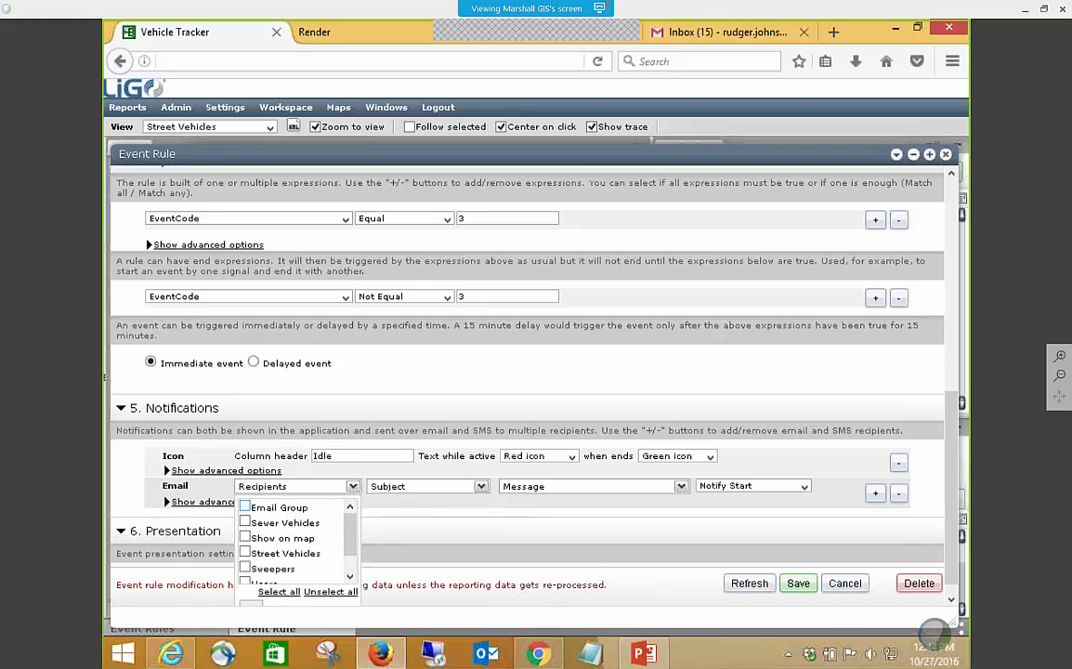
{"action": "left_click", "coordinate": [245, 508]}
{"action": "left_click", "coordinate": [251, 604]}
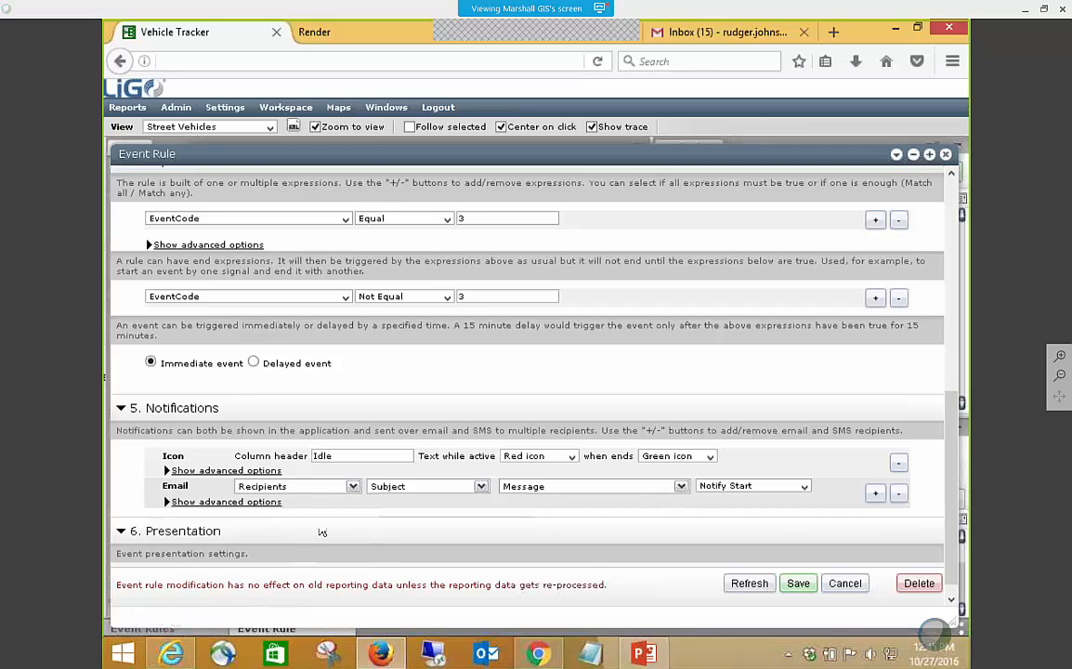
- Build the notification's subject from only the [Total Idle Time] variable, then discard the rule edits and put away the Event Rules list
{"action": "left_click", "coordinate": [480, 487]}
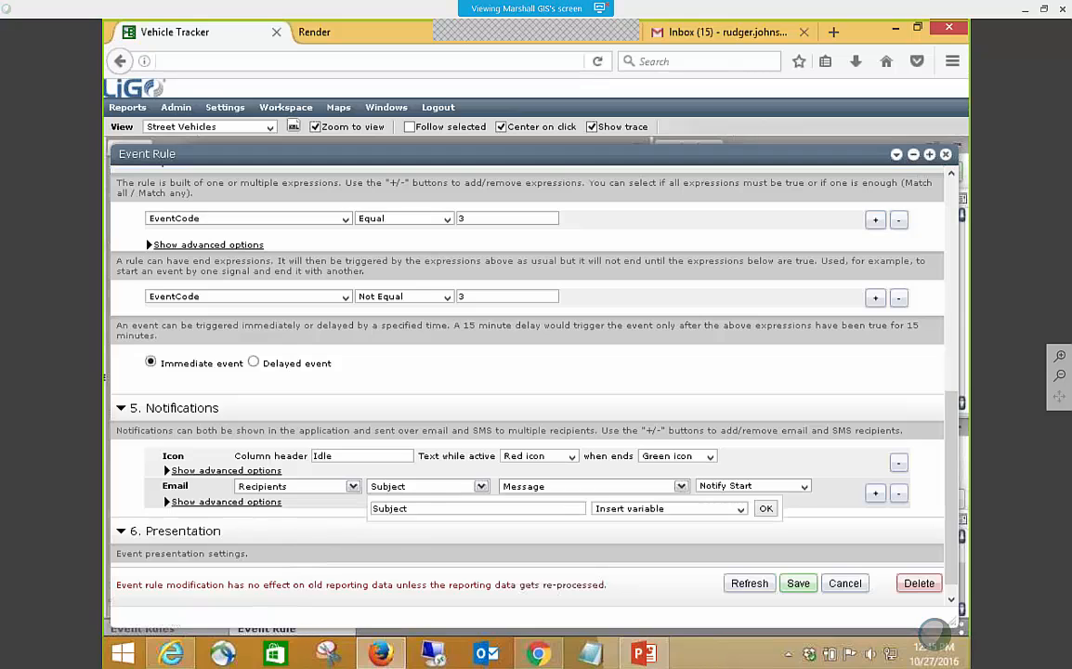
{"action": "left_click", "coordinate": [668, 508]}
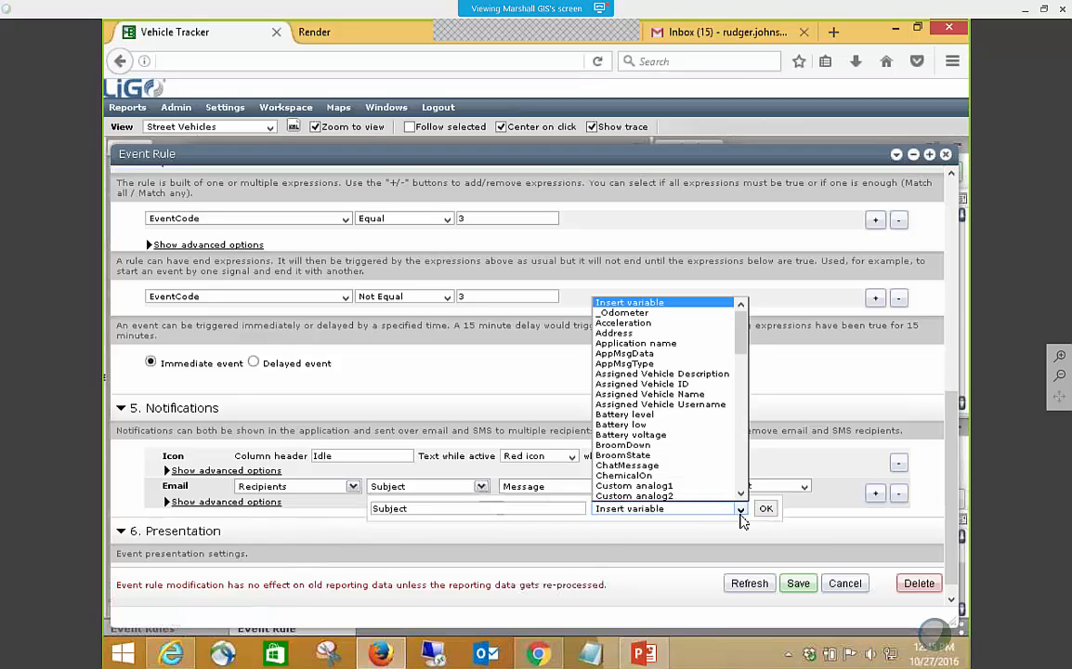
{"action": "left_click_drag", "start_coordinate": [743, 341], "coordinate": [750, 481]}
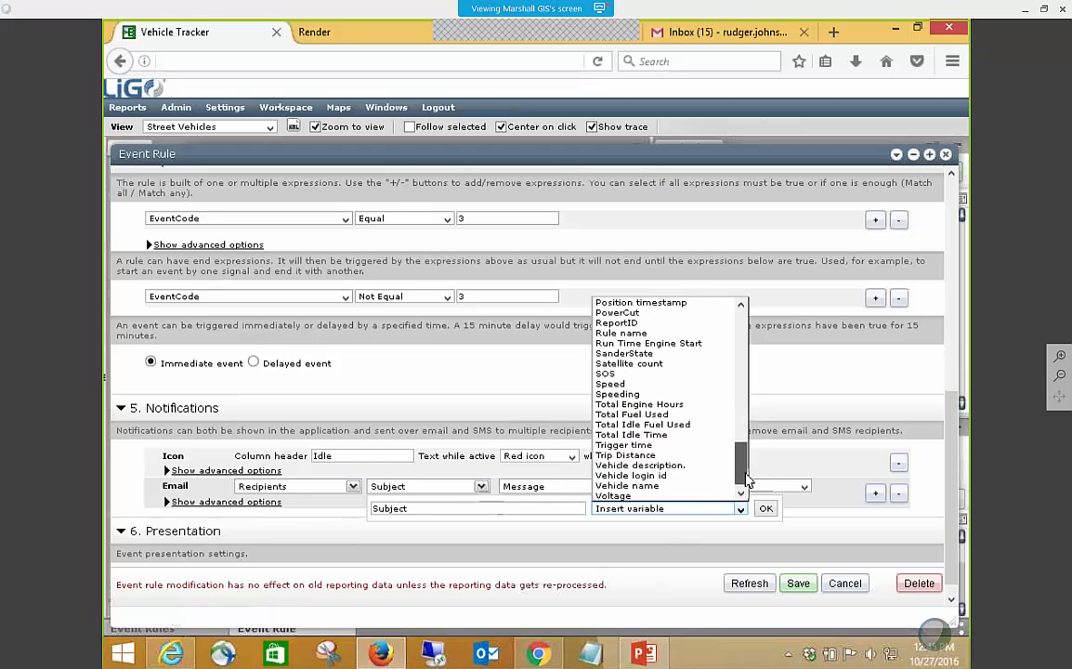
{"action": "left_click_drag", "start_coordinate": [746, 474], "coordinate": [745, 472]}
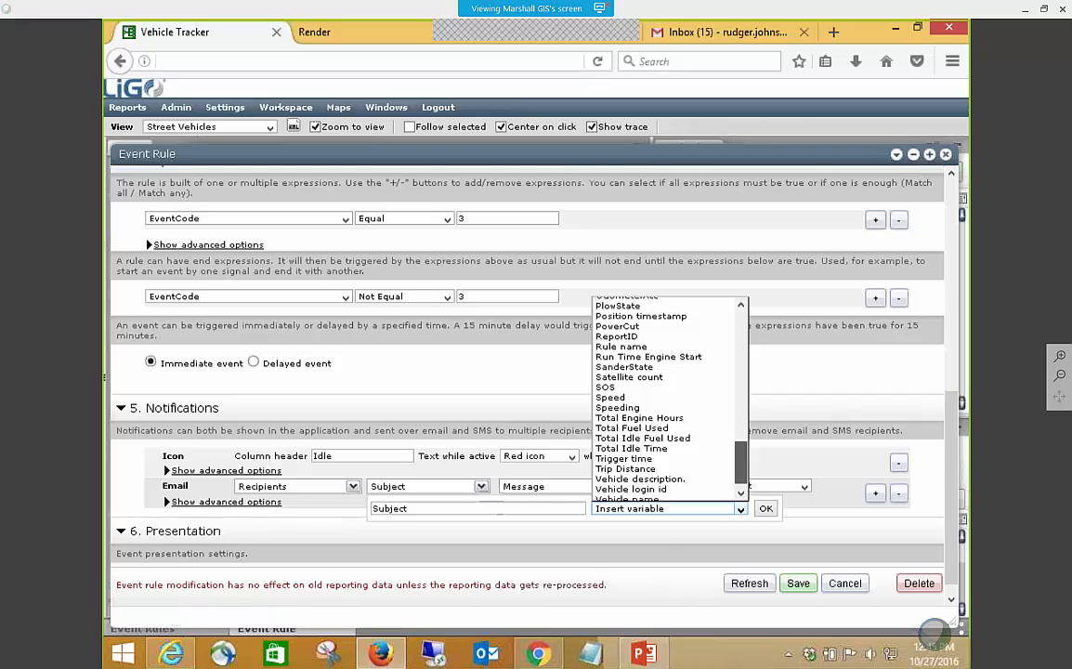
{"action": "left_click", "coordinate": [641, 448]}
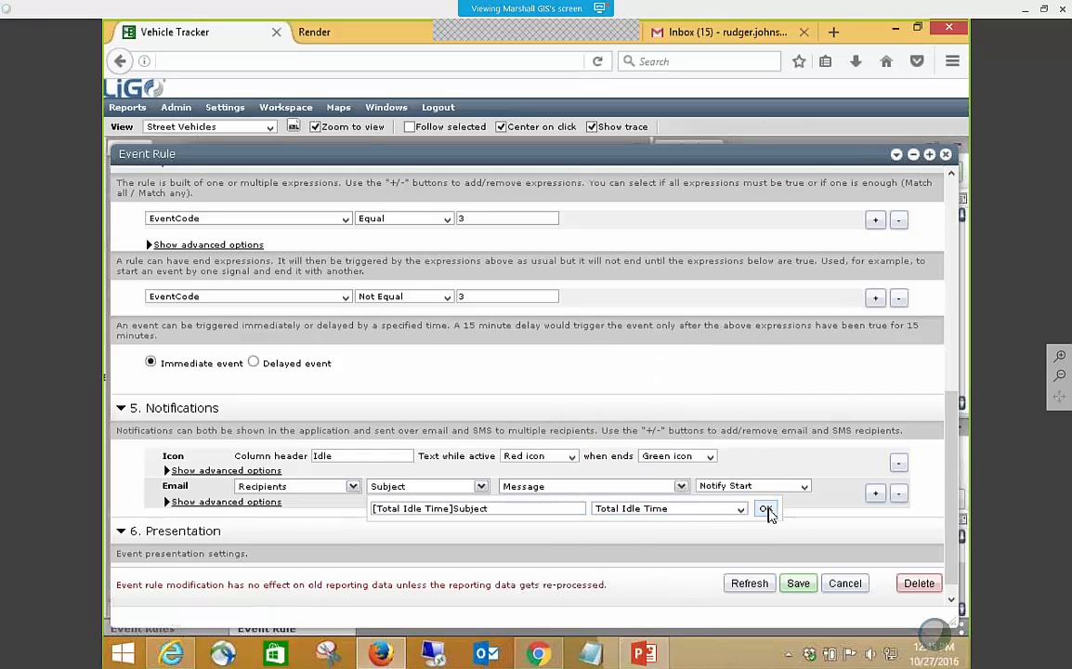
{"action": "left_click_drag", "start_coordinate": [546, 509], "coordinate": [453, 508]}
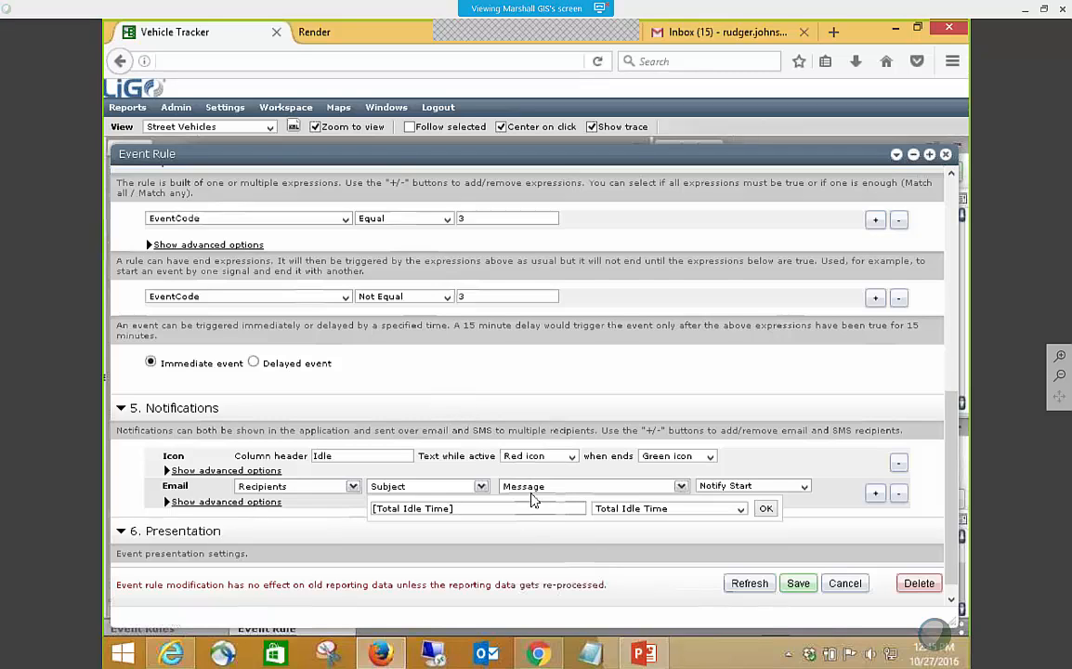
{"action": "left_click", "coordinate": [860, 586]}
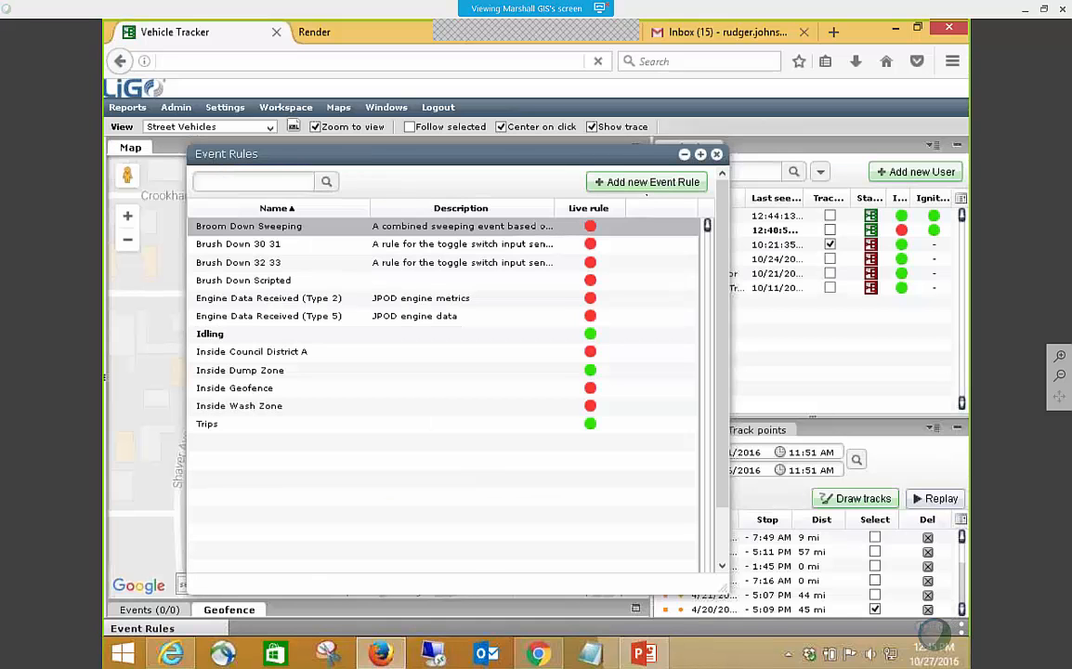
{"action": "left_click", "coordinate": [688, 155]}
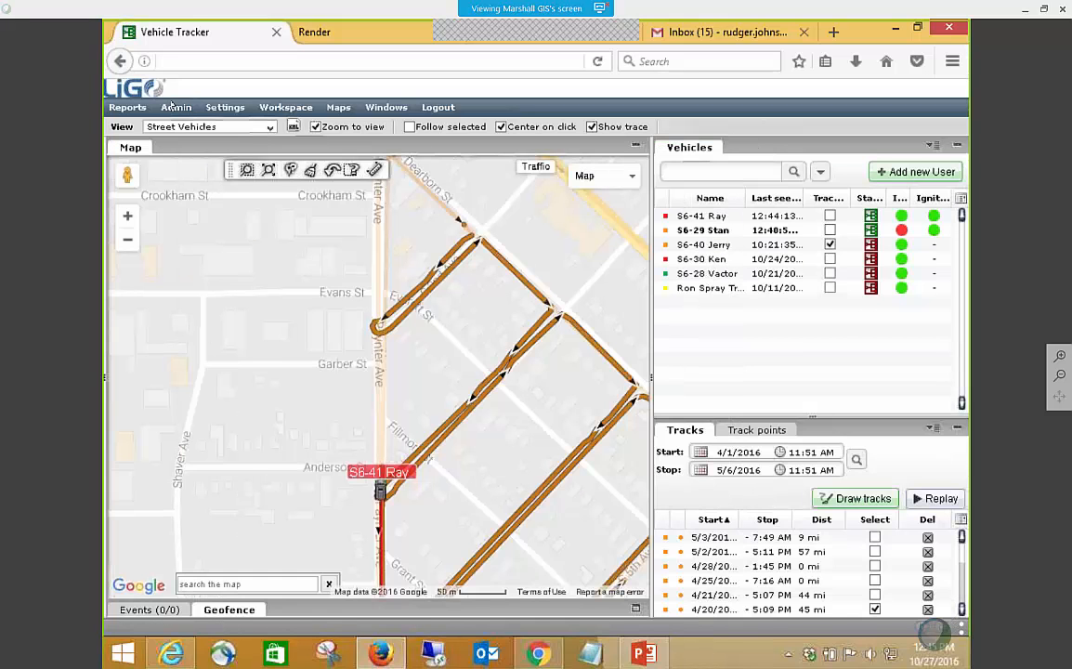
- Switch to the Vehicle Tracker session in Internet Explorer and open its Report manager
{"action": "left_click", "coordinate": [128, 108]}
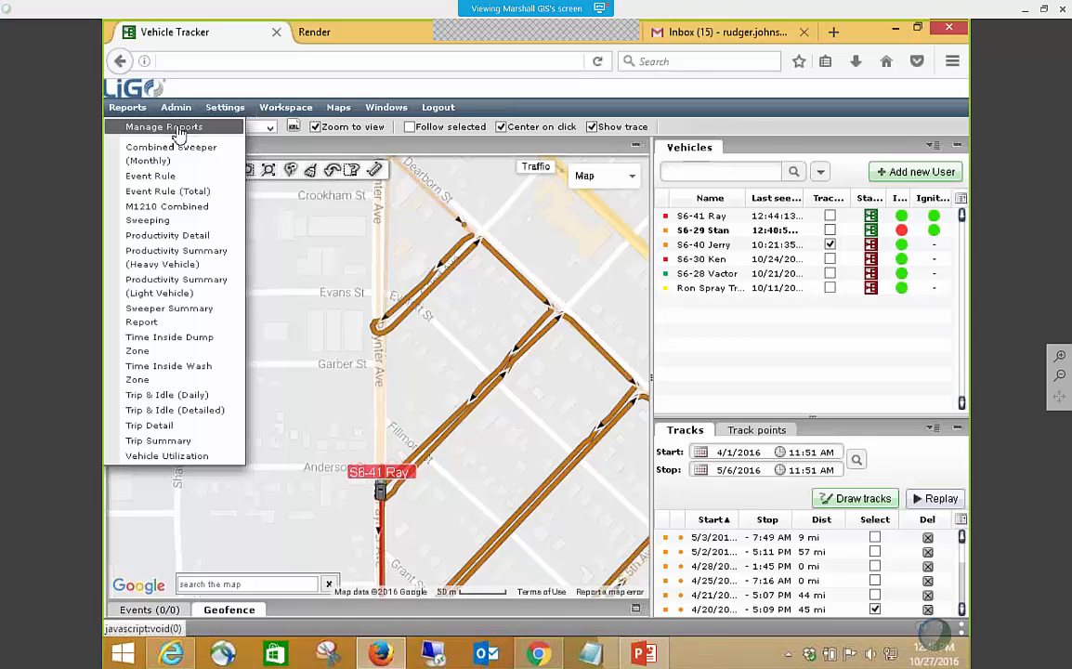
{"action": "left_click", "coordinate": [896, 32]}
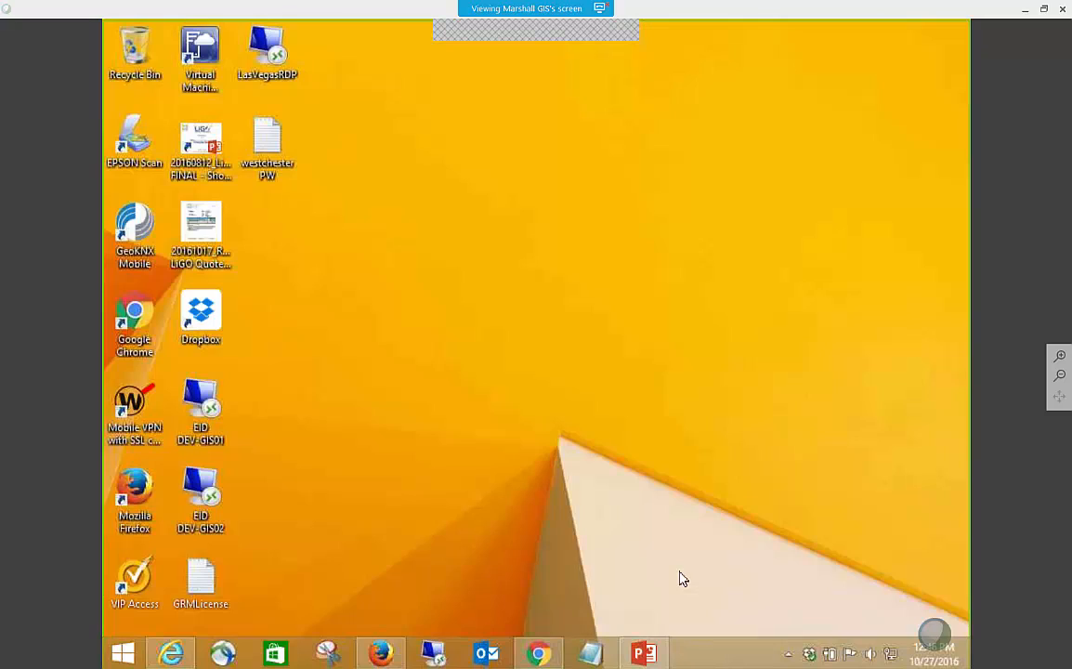
{"action": "left_click", "coordinate": [171, 653]}
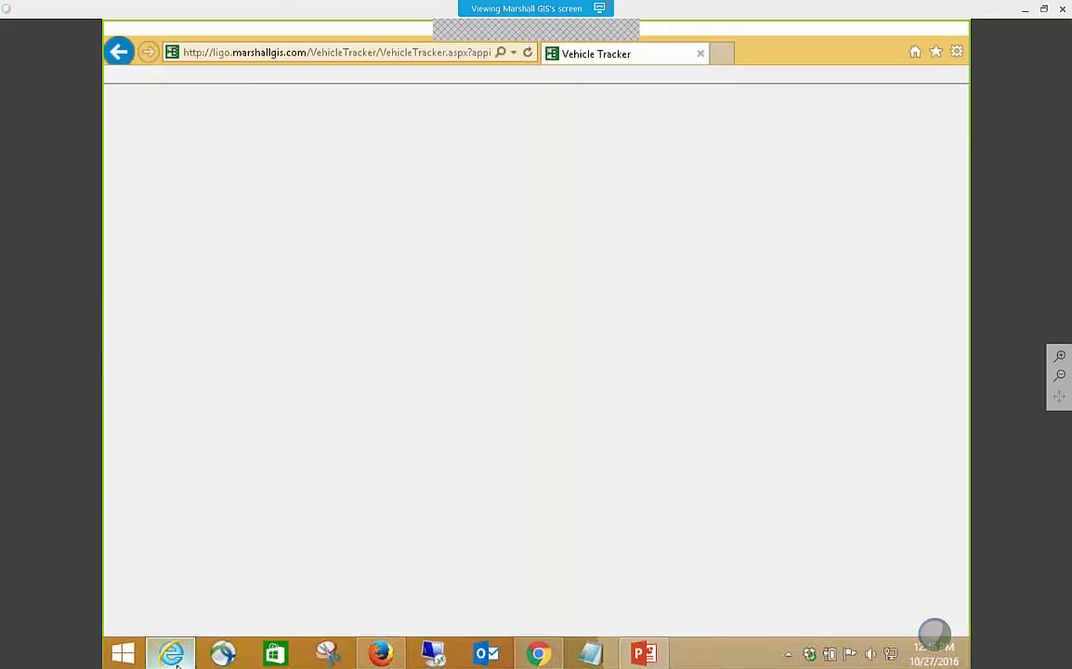
{"action": "mouse_move", "coordinate": [122, 105]}
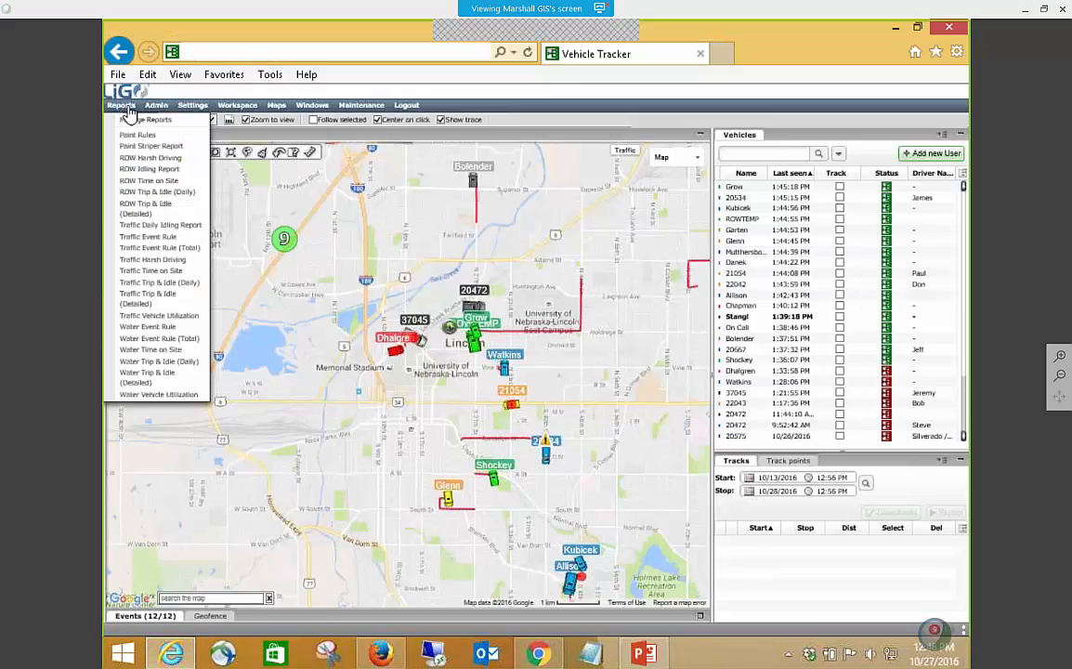
{"action": "left_click", "coordinate": [132, 121]}
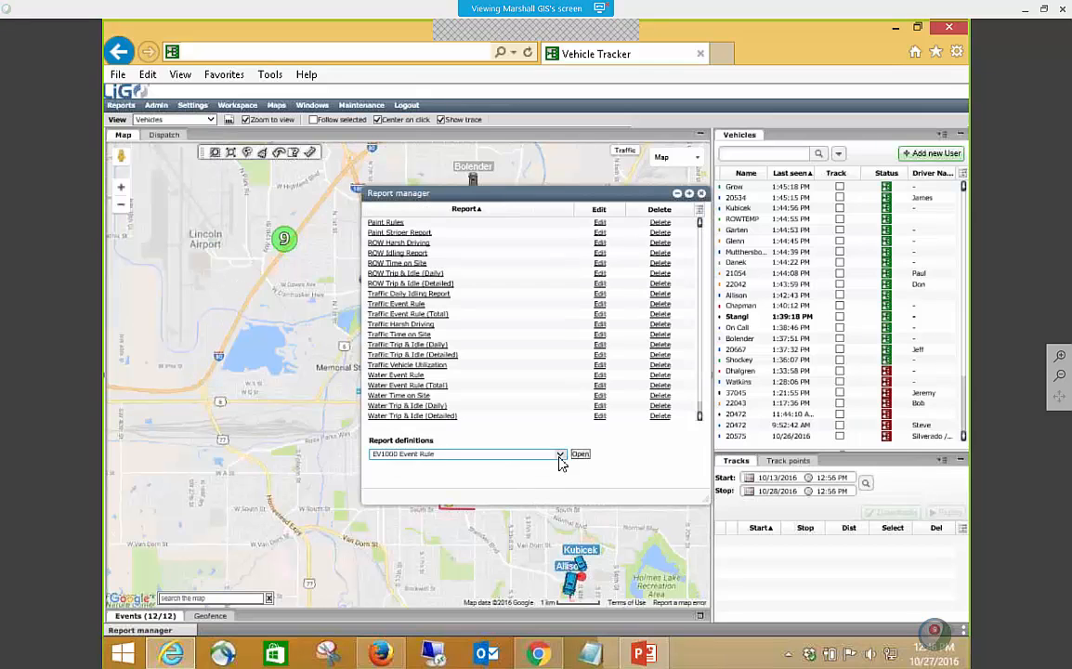
- Start a new report from the EV1000 Event Rule report definition
{"action": "left_click", "coordinate": [560, 453]}
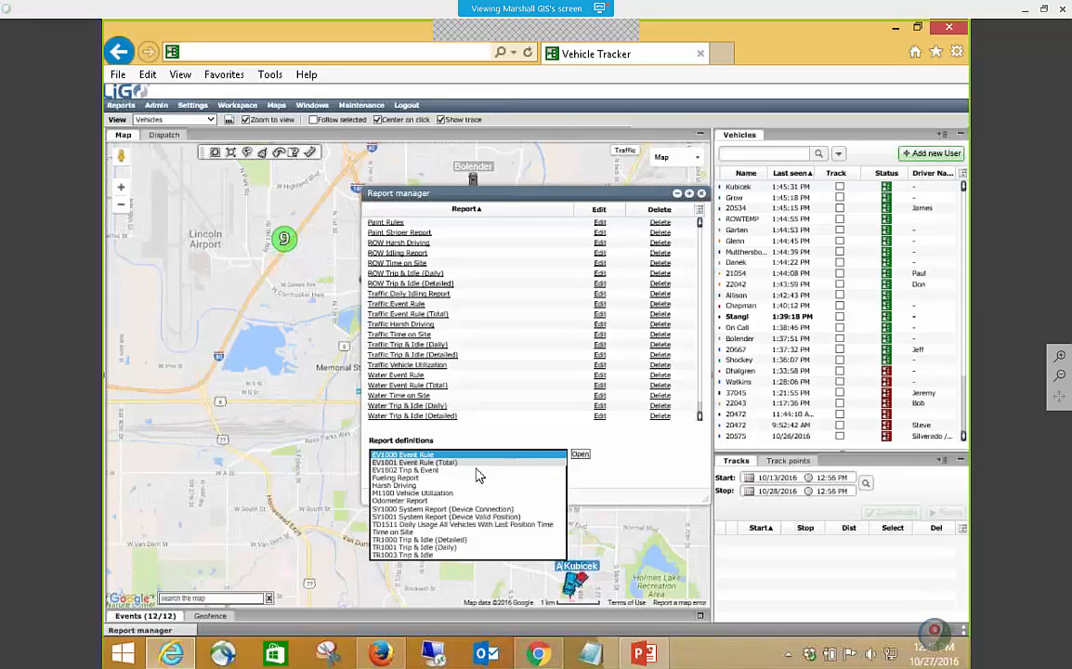
{"action": "left_click", "coordinate": [414, 456]}
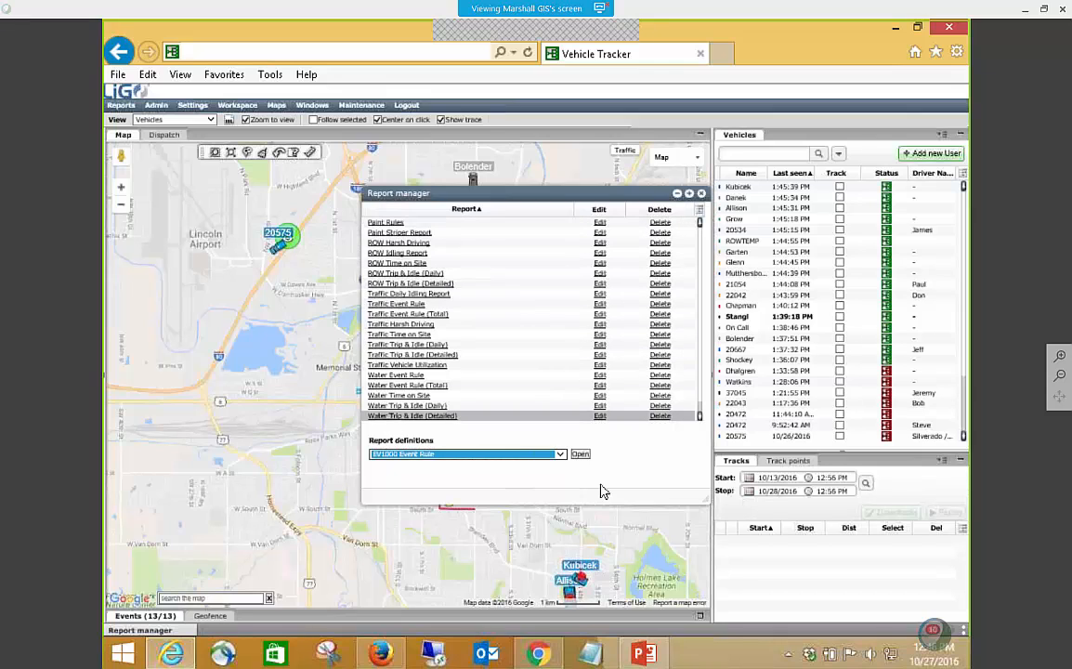
{"action": "left_click", "coordinate": [579, 454]}
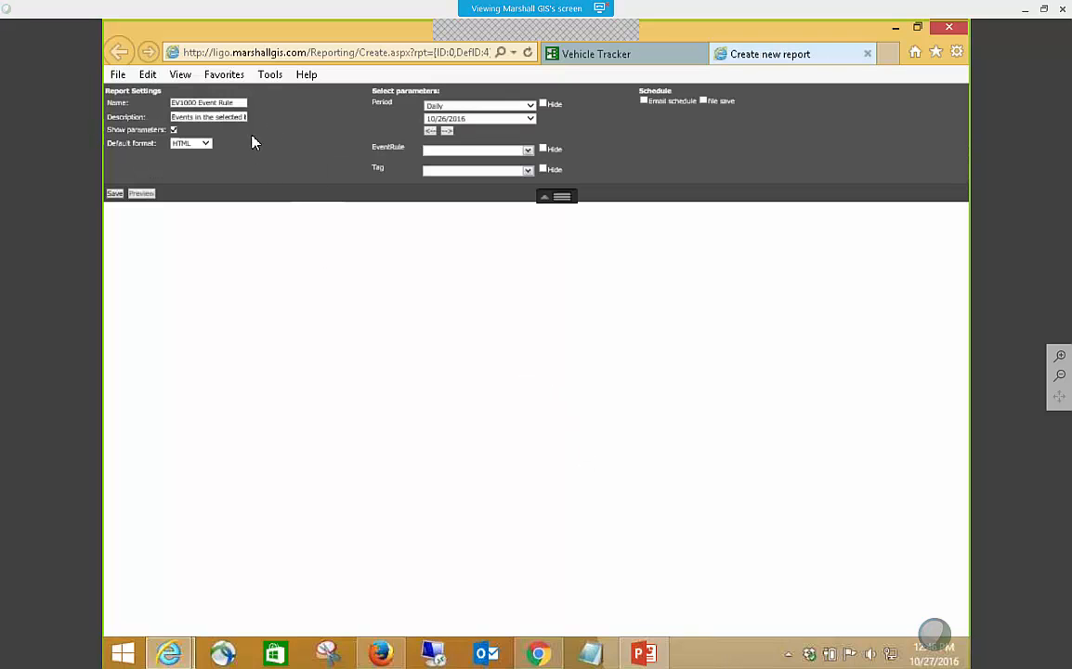
- Set the new report's event rule to Idling, its tag to Water and its period to Weekly
{"action": "left_click", "coordinate": [528, 152]}
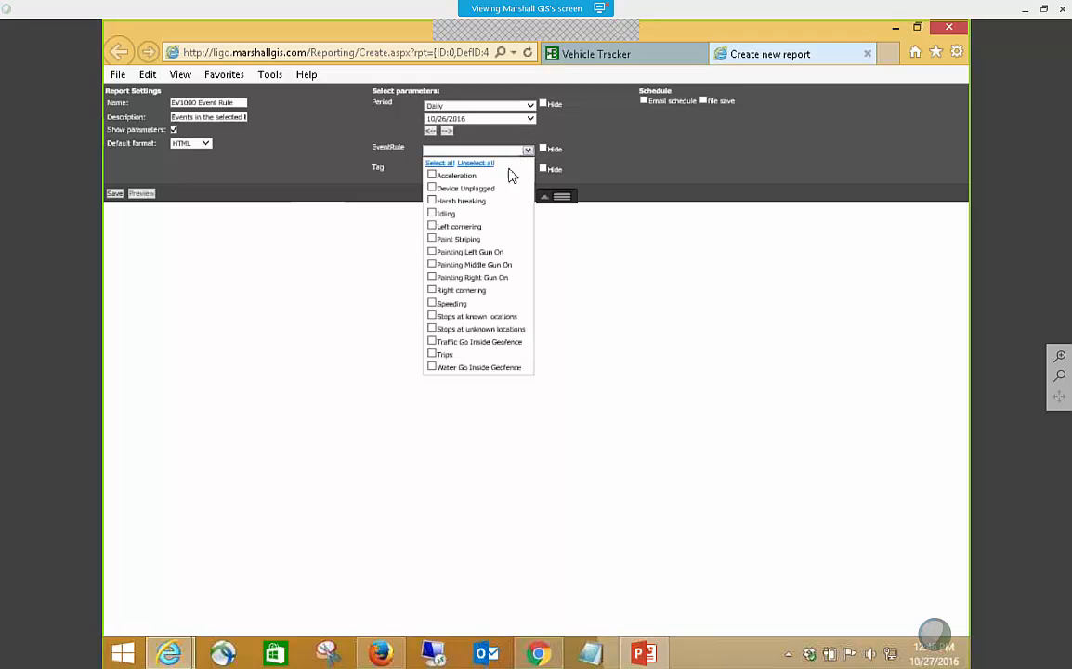
{"action": "left_click", "coordinate": [433, 215]}
{"action": "left_click", "coordinate": [582, 165]}
{"action": "left_click", "coordinate": [528, 172]}
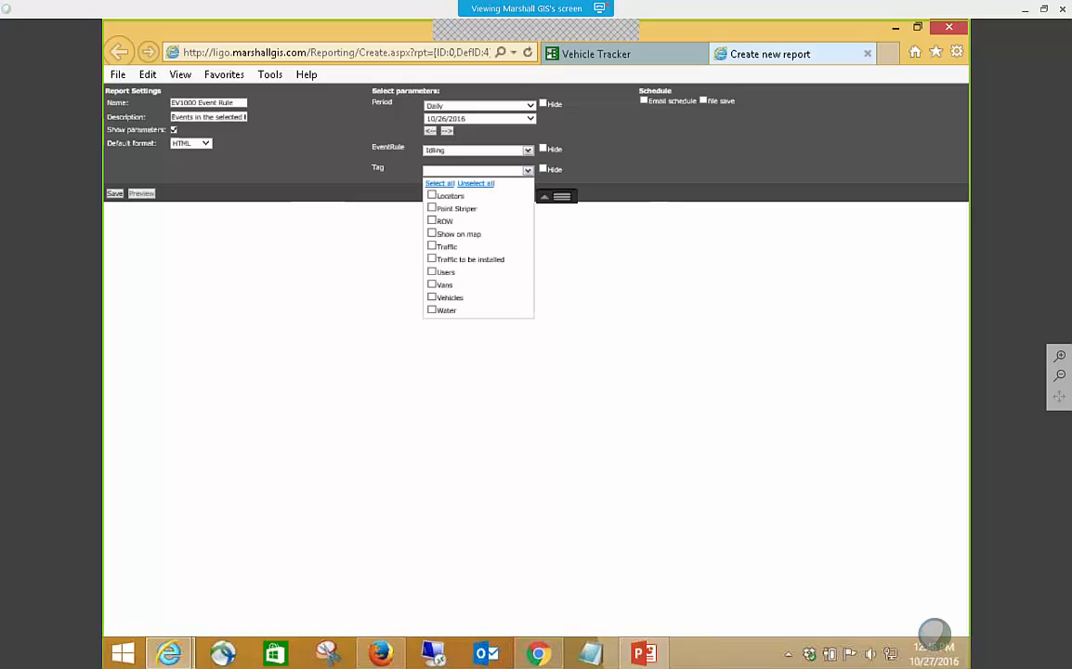
{"action": "left_click", "coordinate": [433, 311]}
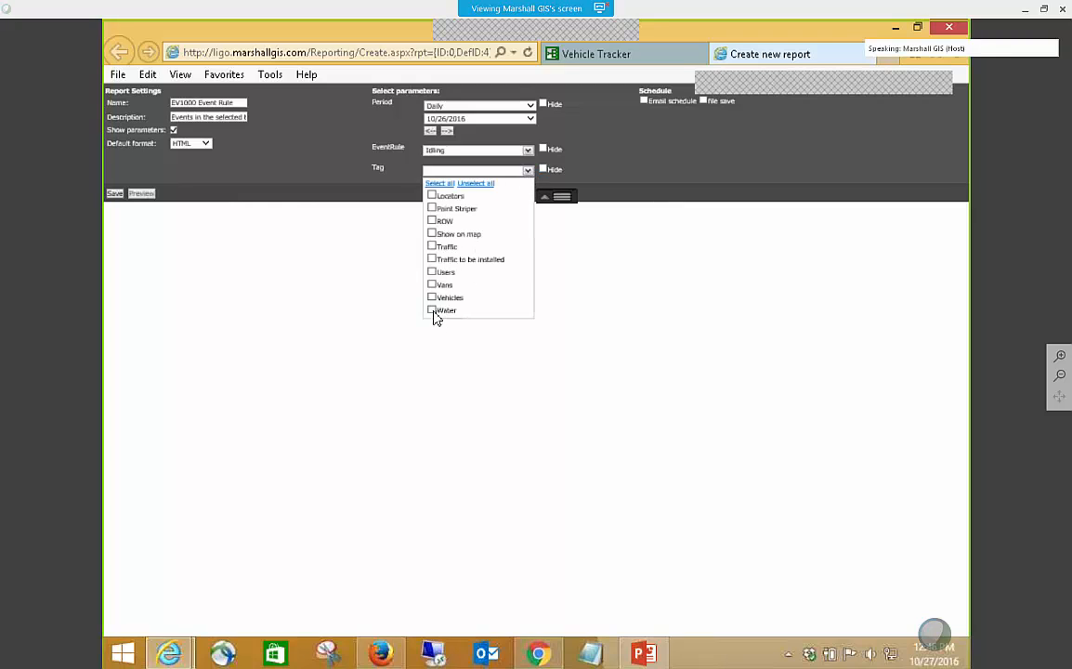
{"action": "left_click", "coordinate": [363, 168]}
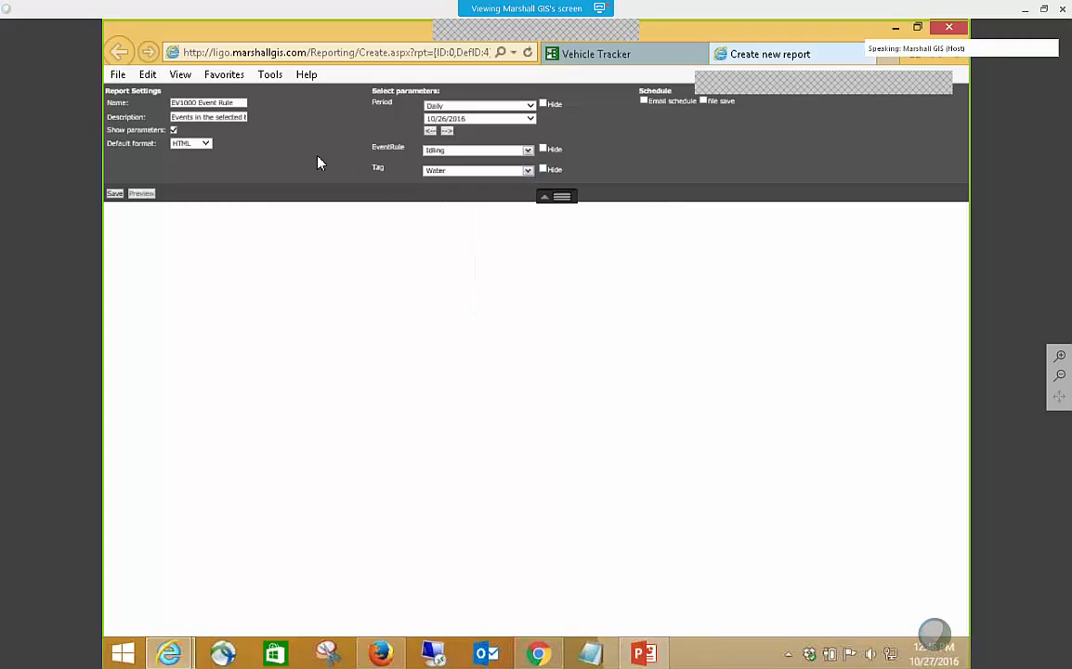
{"action": "left_click", "coordinate": [527, 106]}
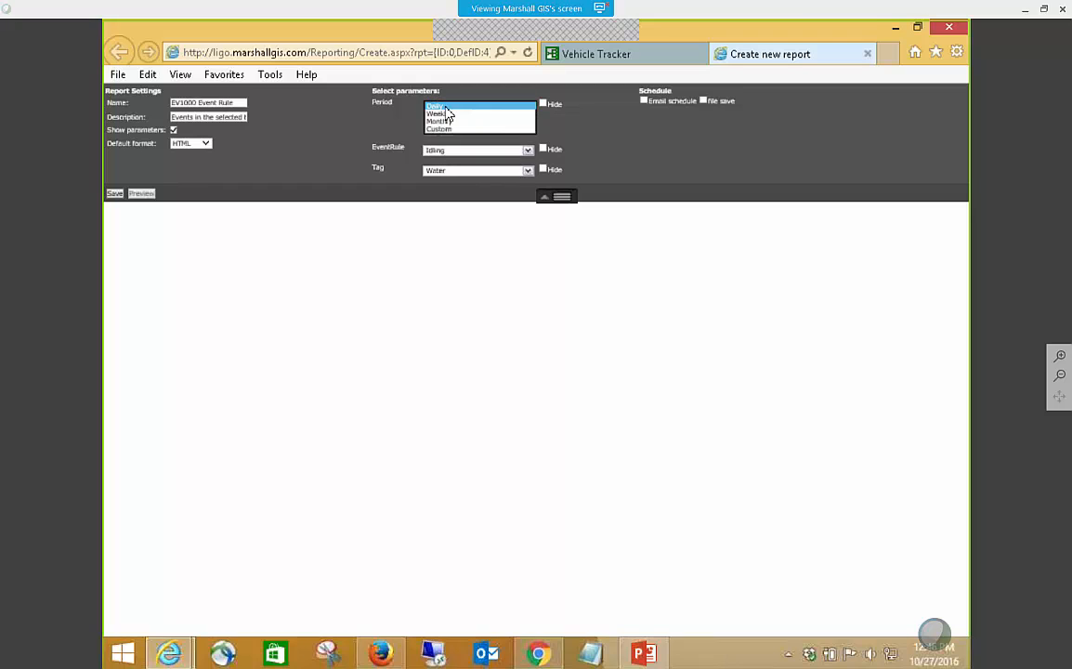
{"action": "left_click", "coordinate": [443, 114]}
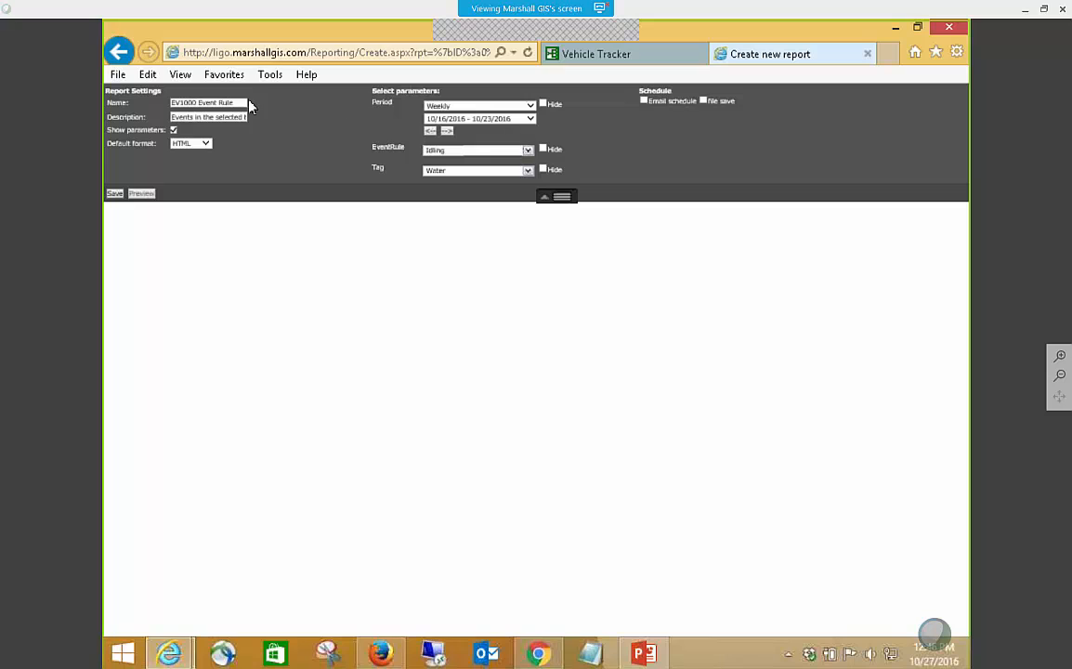
- Name the report "Water Idling 2 (Weekly Report)"
{"action": "triple_click", "coordinate": [228, 102]}
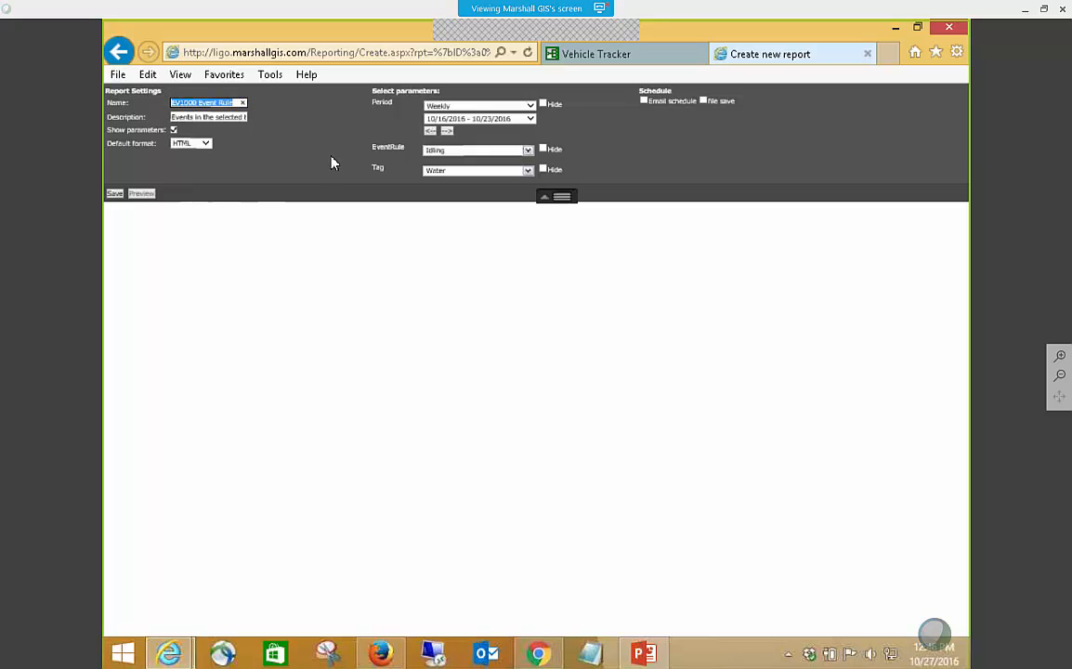
{"action": "type", "text": "Water Id"}
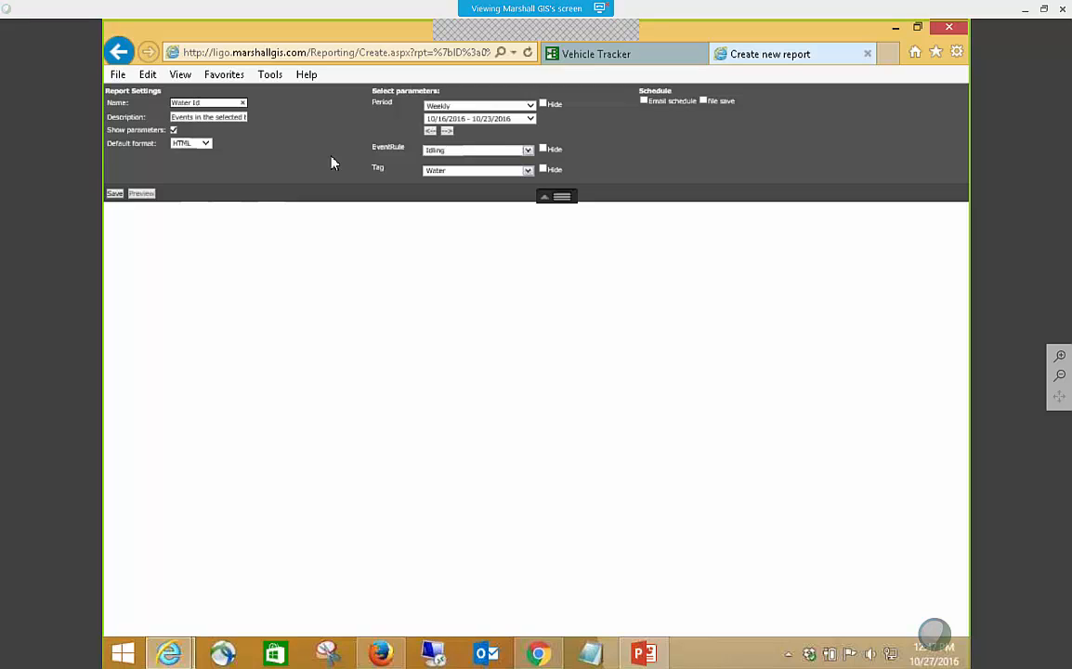
{"action": "type", "text": "ling 2"}
{"action": "type", "text": " (W"}
{"action": "type", "text": "eekly R"}
{"action": "type", "text": "eport)"}
{"action": "key", "text": "Tab"}
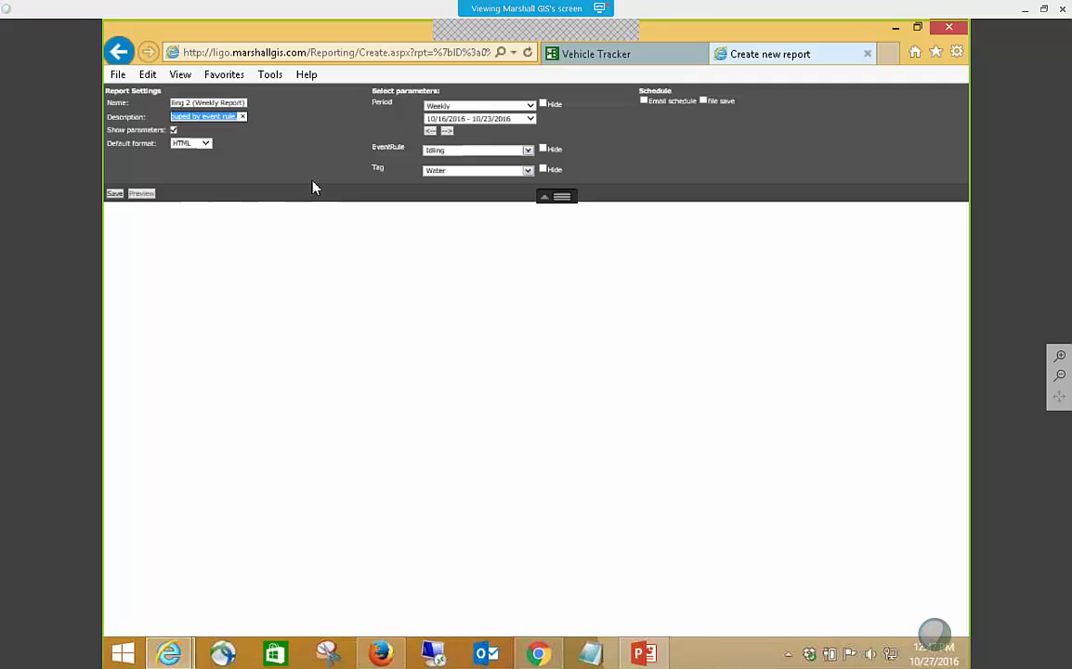
- Replace the report's description with "This is a idling report for water vehicles"
{"action": "type", "text": "This is a "}
{"action": "type", "text": "idling "}
{"action": "type", "text": "report for water"}
{"action": "type", "text": " vehicles"}
{"action": "left_click", "coordinate": [253, 149]}
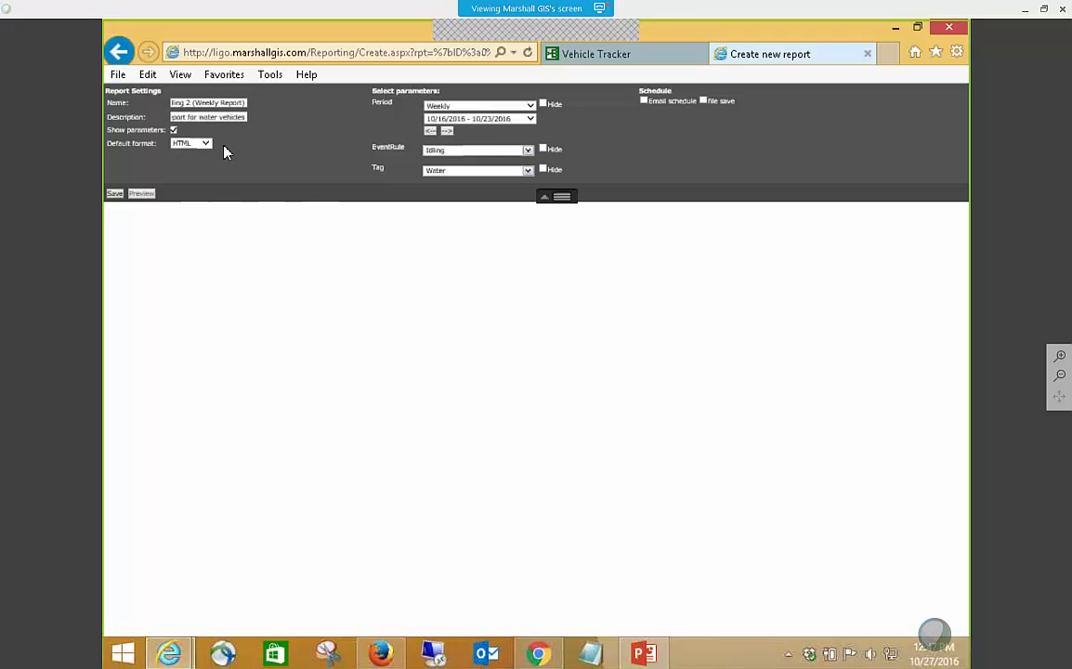
- Hide the EventRule and Tag parameters in the report and save it
{"action": "left_click", "coordinate": [210, 146]}
{"action": "left_click", "coordinate": [259, 153]}
{"action": "left_click", "coordinate": [261, 155]}
{"action": "left_click", "coordinate": [545, 170]}
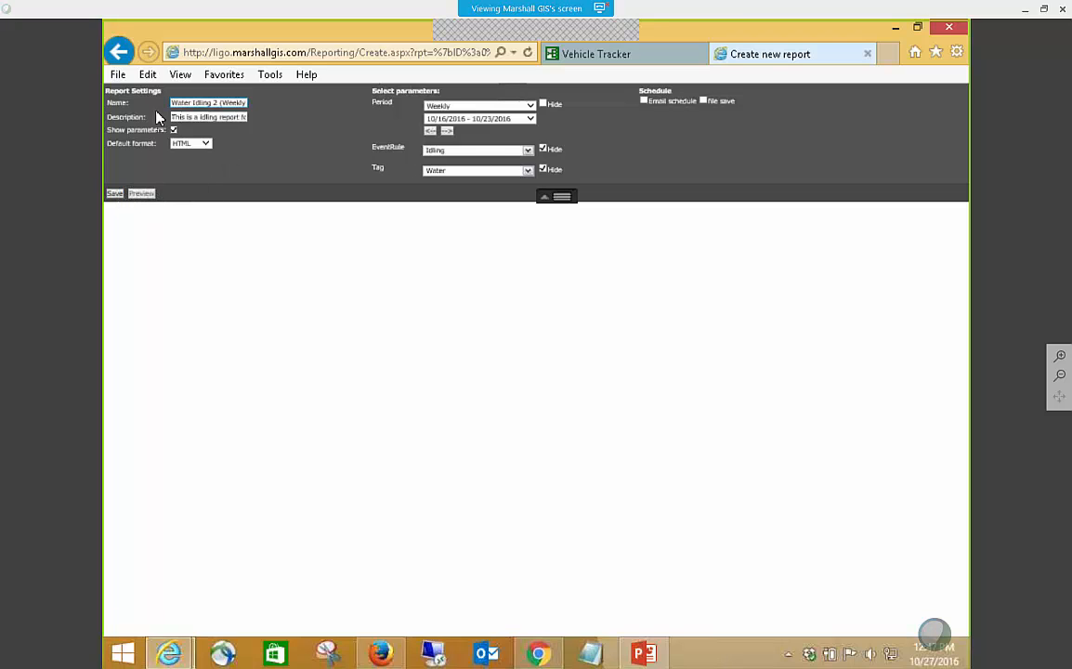
{"action": "left_click", "coordinate": [116, 194]}
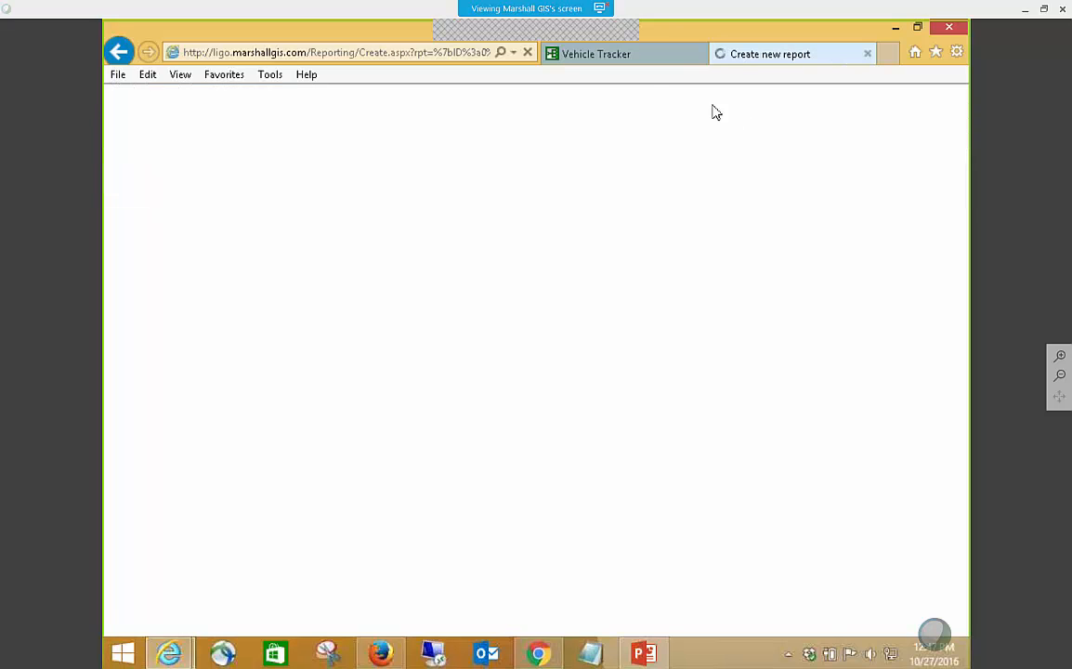
- Return to the Vehicle Tracker page, close the Report manager and open the saved Water Idling 2 (Weekly Report)
{"action": "left_click", "coordinate": [604, 62]}
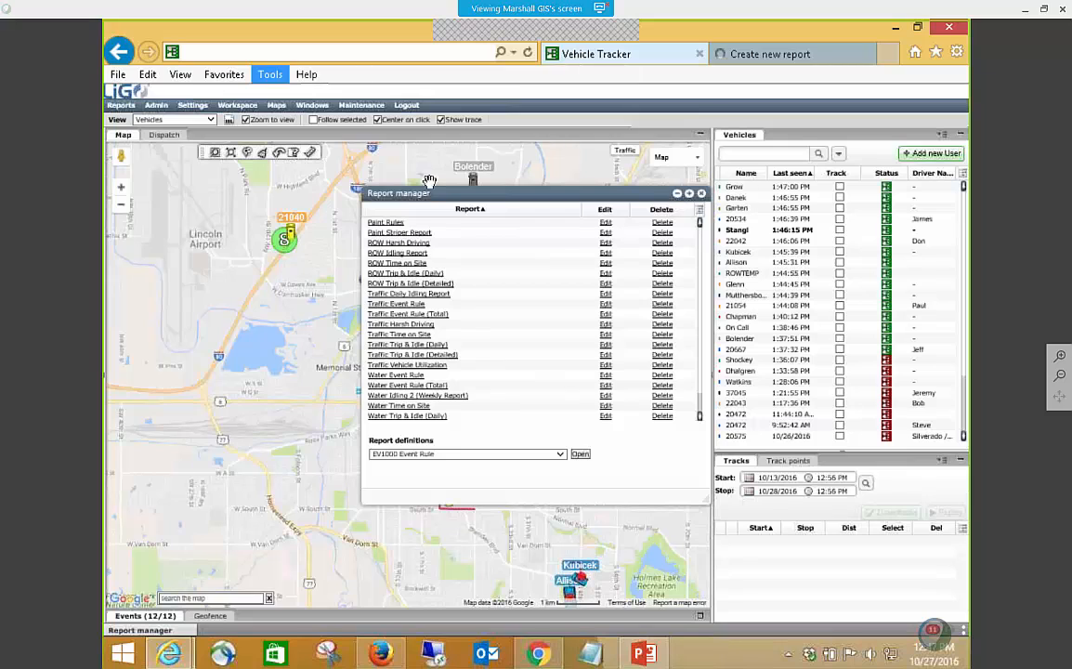
{"action": "left_click", "coordinate": [702, 193]}
{"action": "left_click", "coordinate": [121, 105]}
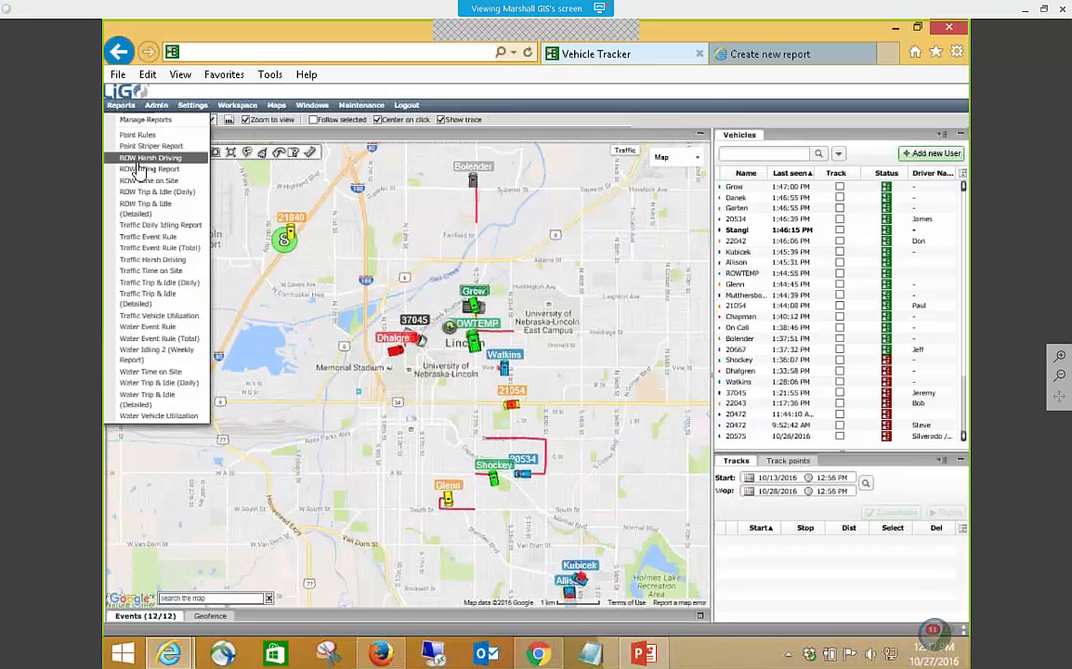
{"action": "left_click", "coordinate": [145, 361]}
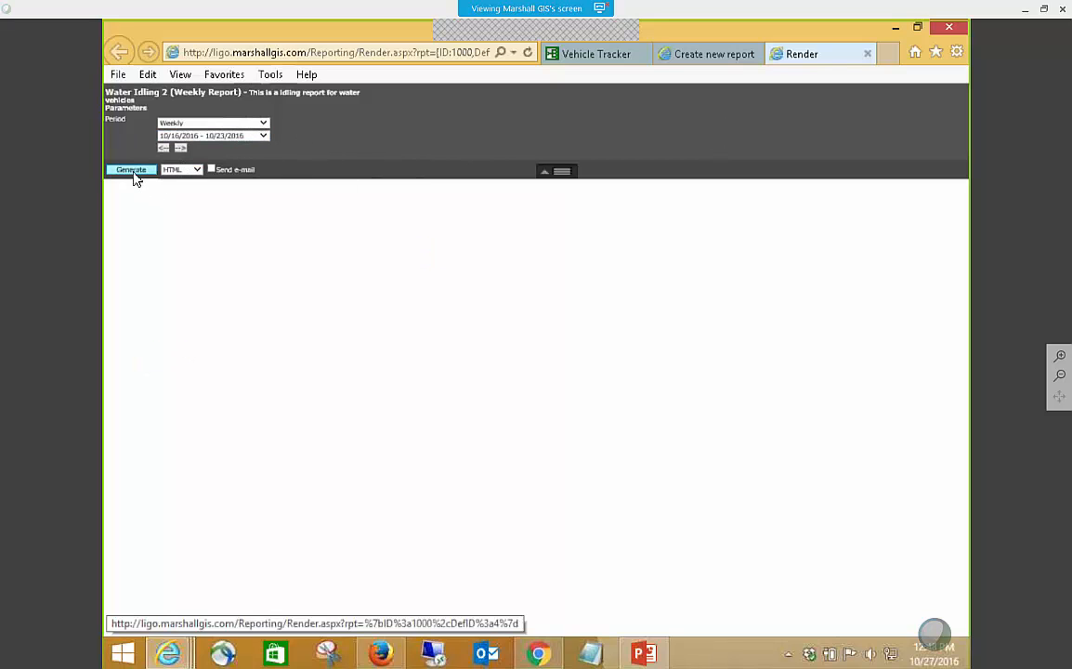
- Generate the weekly water idling report for 10/16/2016 - 10/23/2016 in HTML and look through its listed idling events
{"action": "left_click", "coordinate": [132, 170]}
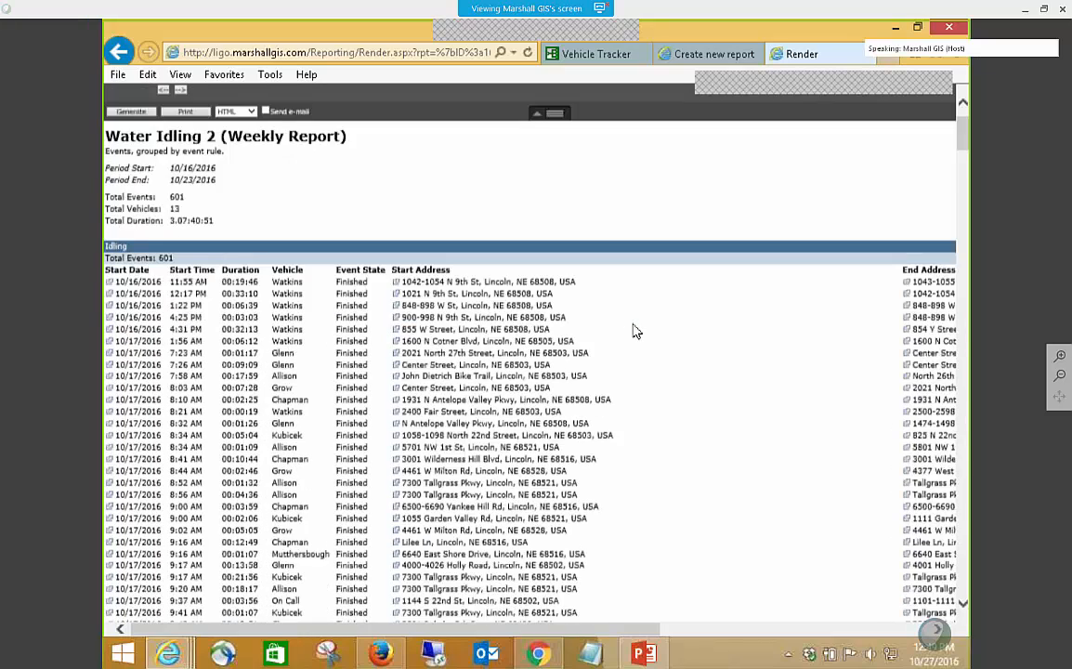
{"action": "scroll", "coordinate": [635, 332], "scroll_direction": "down", "scroll_amount": 1}
{"action": "scroll", "coordinate": [635, 332], "scroll_direction": "up", "scroll_amount": 1}
{"action": "scroll", "coordinate": [406, 287], "scroll_direction": "down", "scroll_amount": 4}
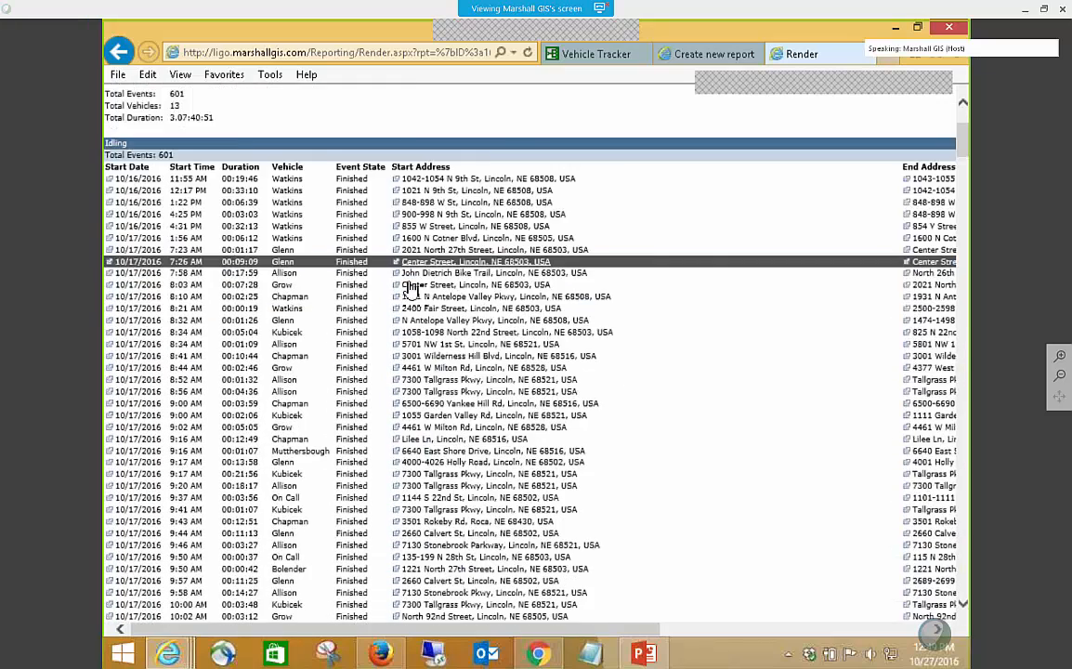
- Look through the idling events in the generated weekly water report and return to its summary and parameters
{"action": "scroll", "coordinate": [351, 234], "scroll_direction": "up", "scroll_amount": 2}
{"action": "scroll", "coordinate": [350, 237], "scroll_direction": "down", "scroll_amount": 5}
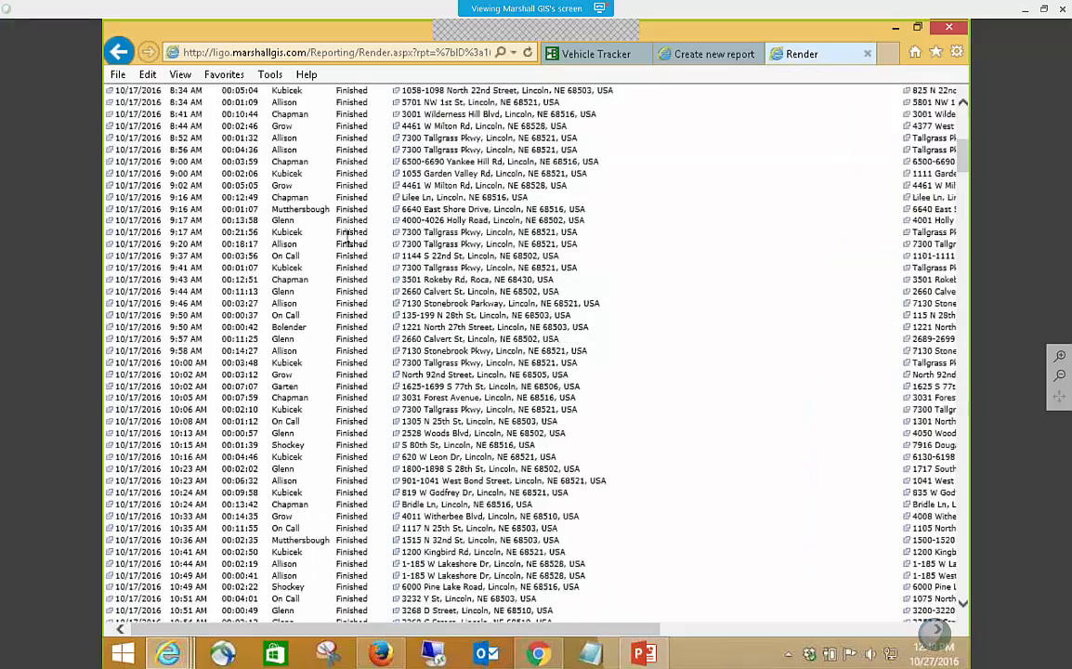
{"action": "scroll", "coordinate": [346, 237], "scroll_direction": "down", "scroll_amount": 4}
{"action": "scroll", "coordinate": [346, 237], "scroll_direction": "up", "scroll_amount": 12}
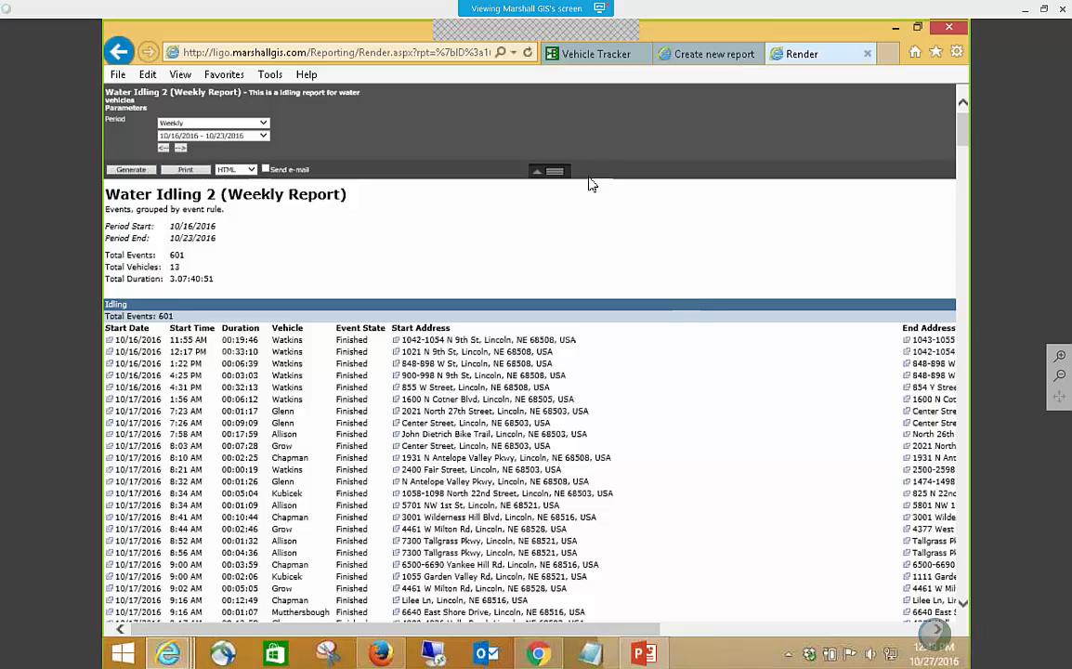
- Return to the Vehicle Tracker page, reopen the Report manager and review the available report definitions
{"action": "left_click", "coordinate": [571, 54]}
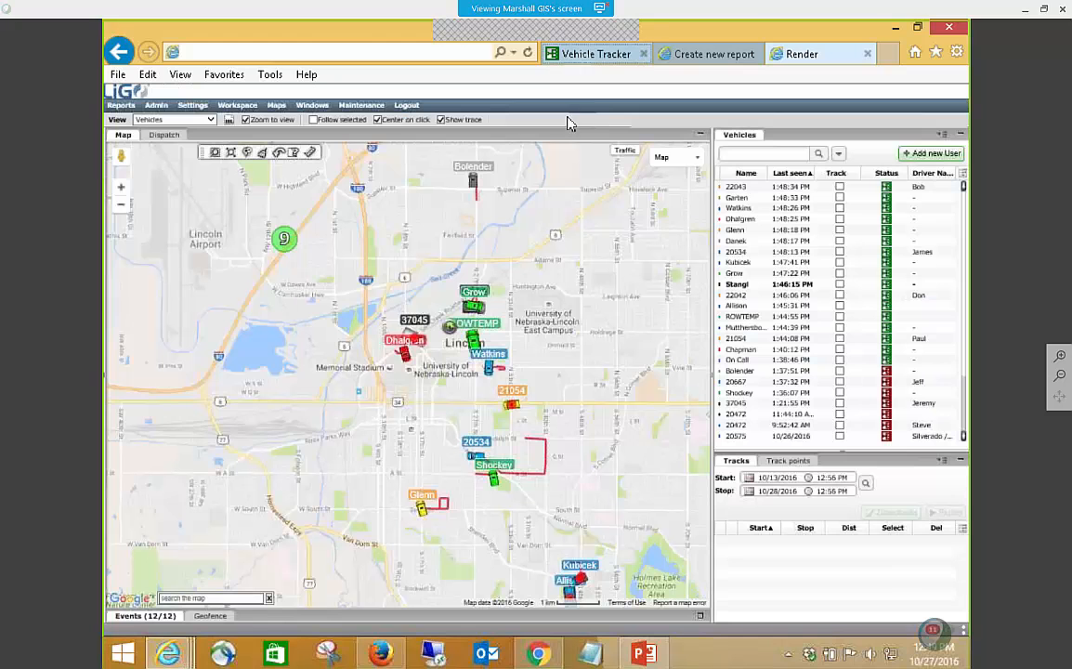
{"action": "mouse_move", "coordinate": [120, 105]}
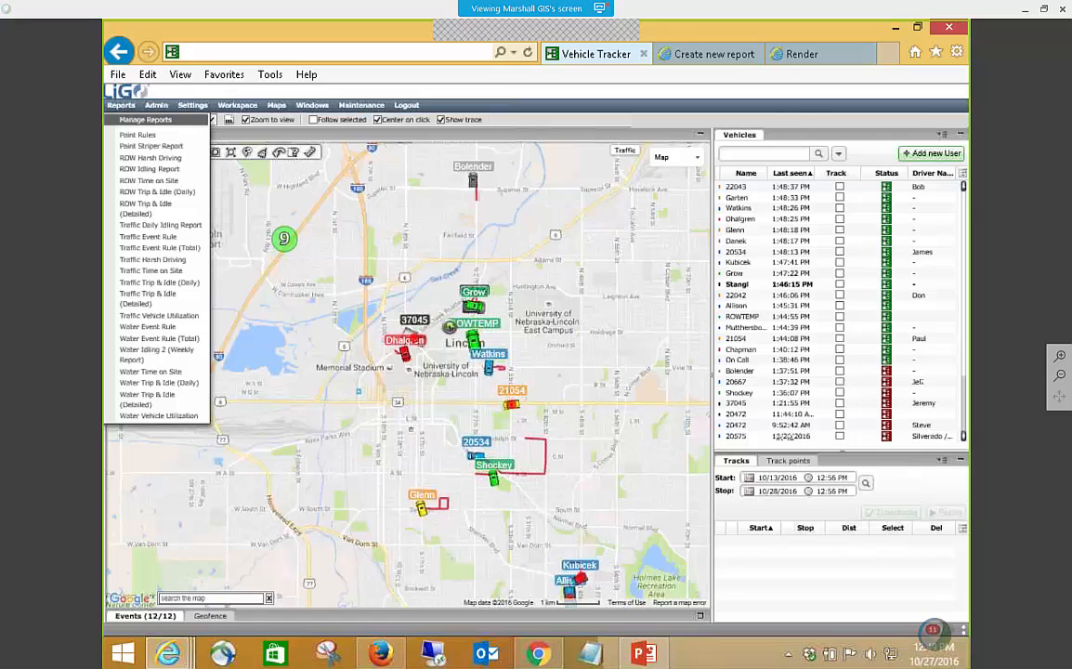
{"action": "left_click", "coordinate": [145, 120]}
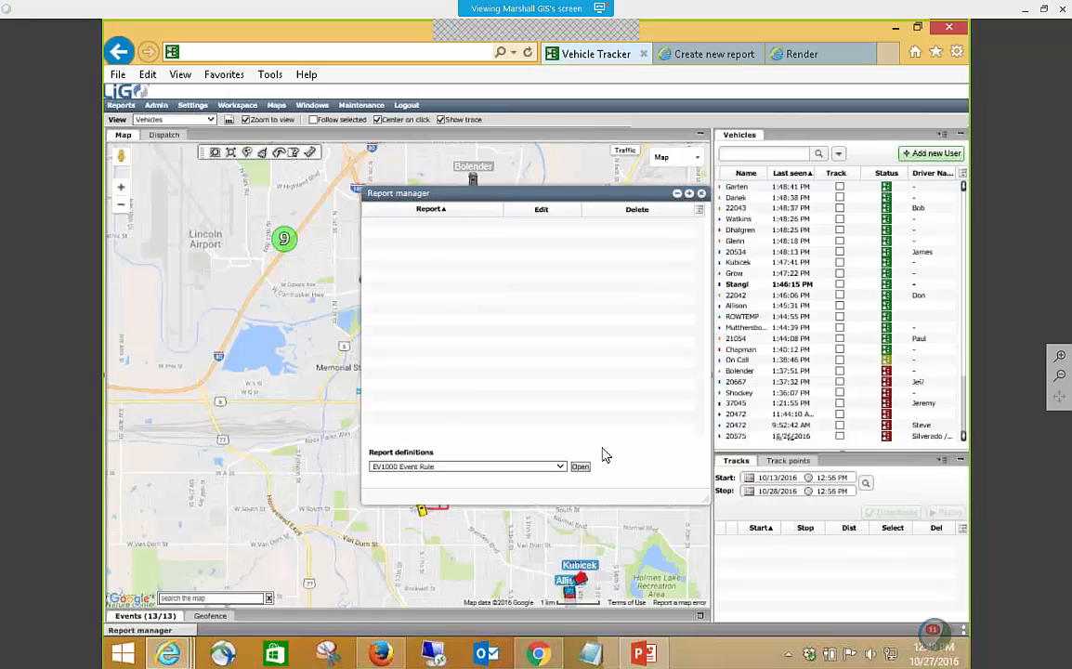
{"action": "left_click", "coordinate": [555, 453]}
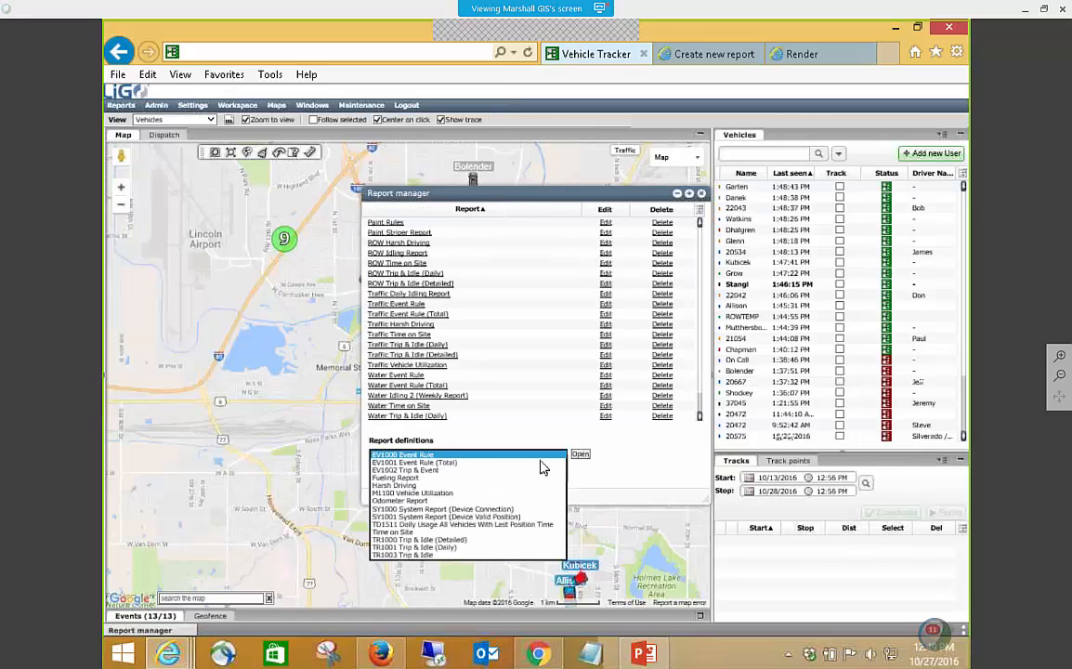
{"action": "left_click", "coordinate": [694, 482]}
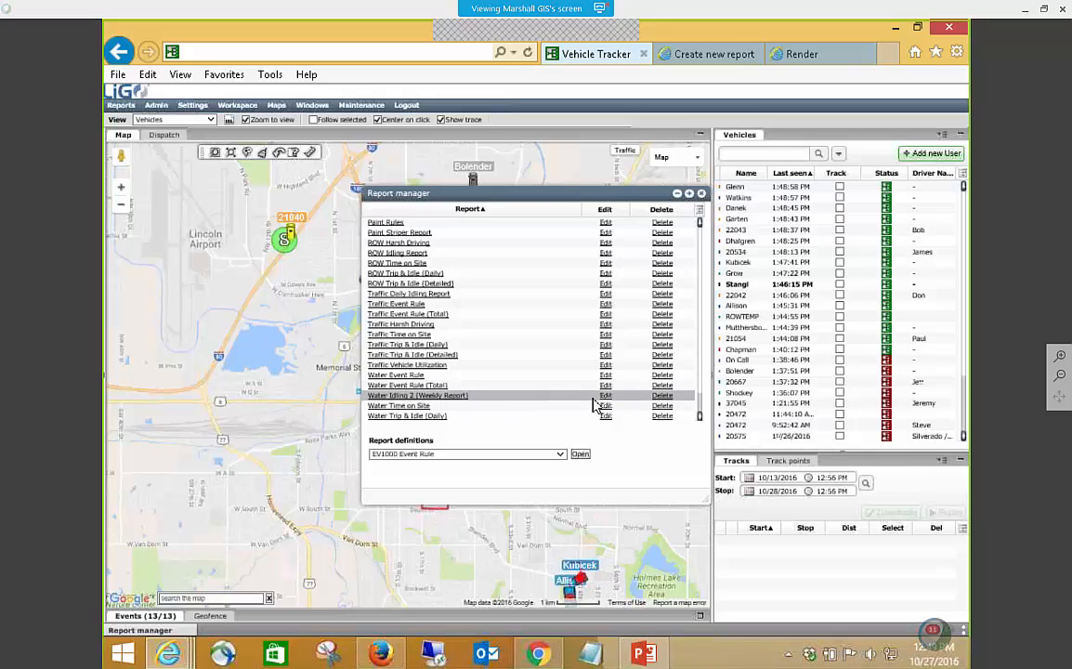
- Delete the saved Water Idling 2 (Weekly Report) from the Report manager and confirm the deletion
{"action": "left_click", "coordinate": [662, 396]}
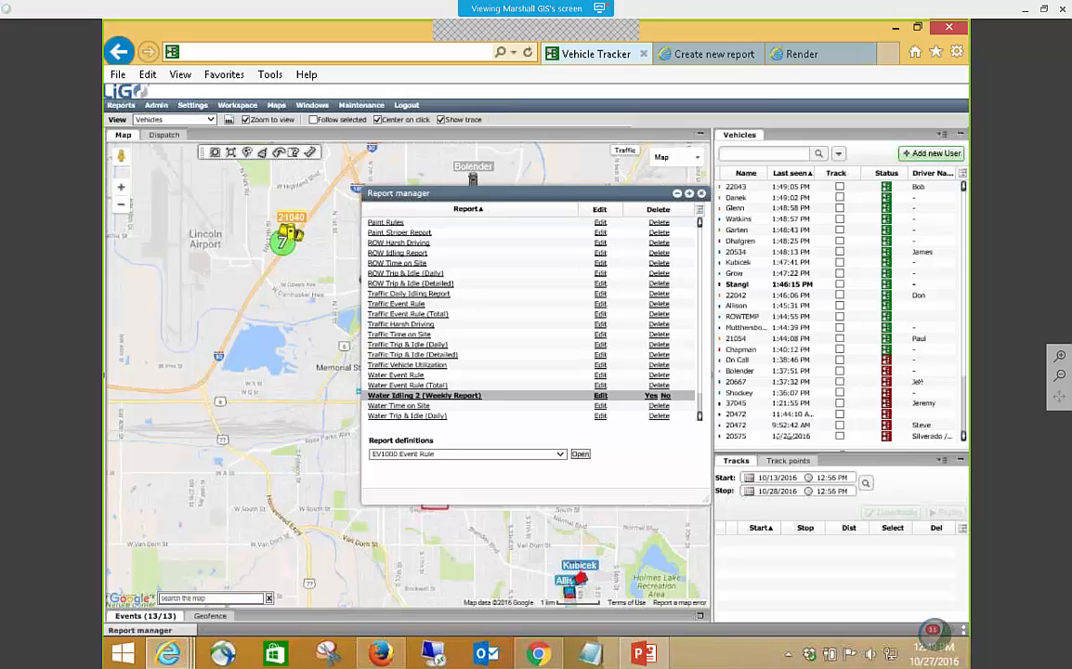
{"action": "left_click", "coordinate": [651, 396]}
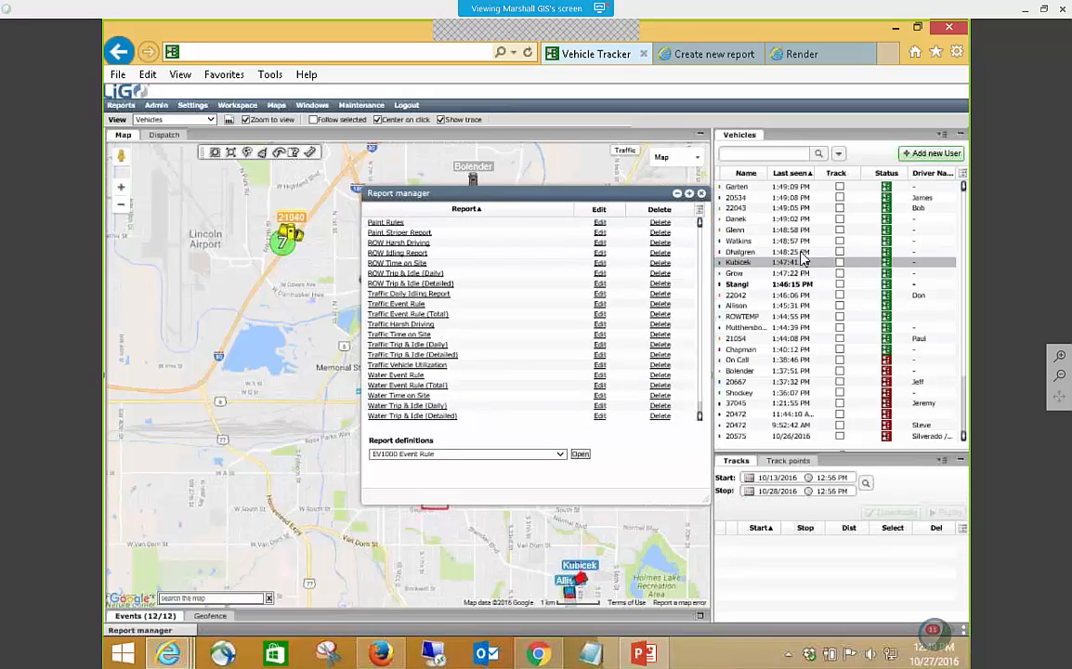
- Close the Report manager and switch to the PowerPoint presentation
{"action": "left_click", "coordinate": [702, 194]}
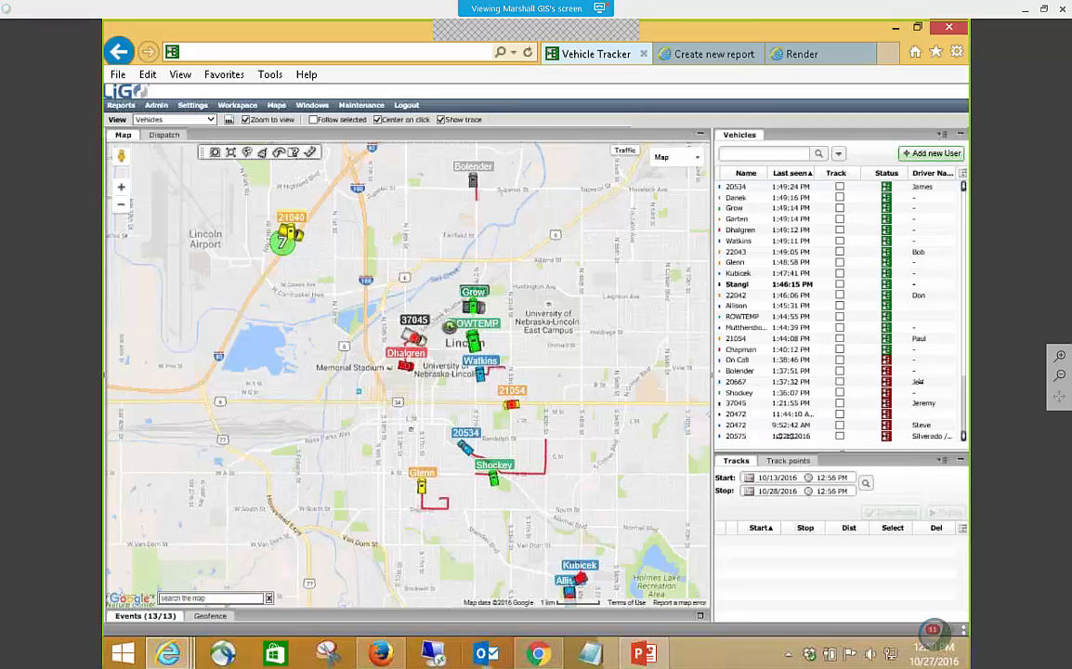
{"action": "left_click", "coordinate": [632, 656]}
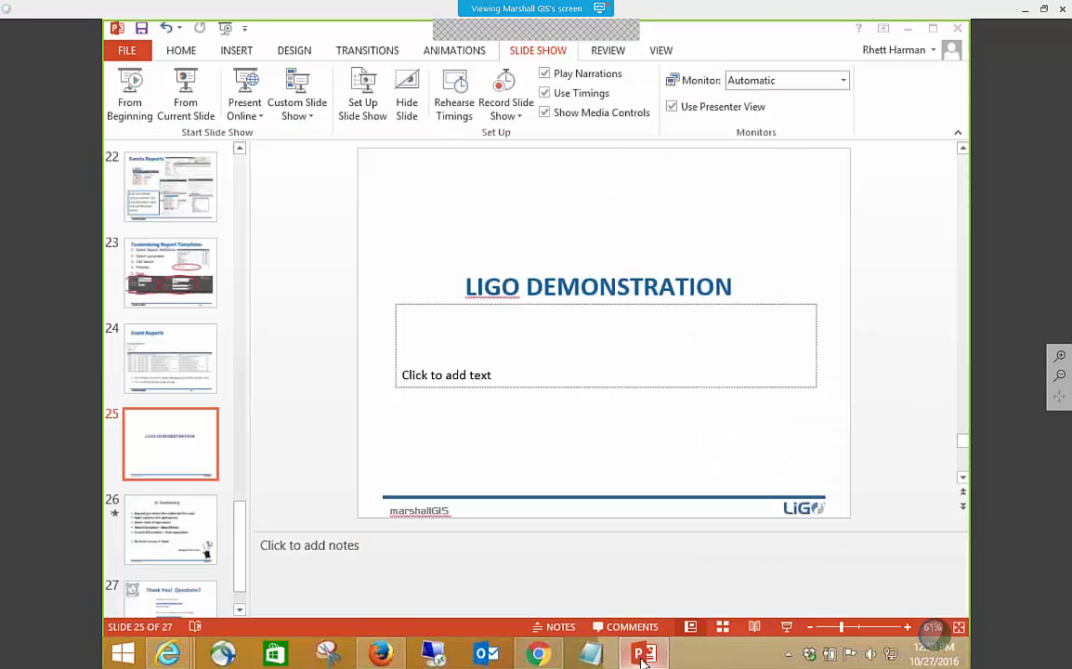